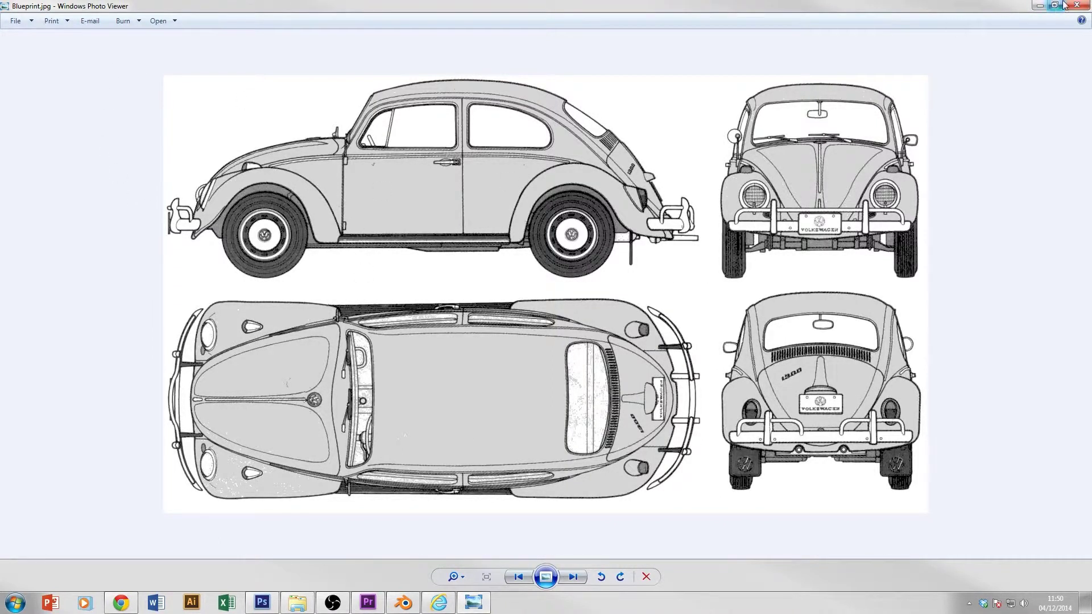
- Put the blueprint picture viewer away, switch to Photoshop and activate the Move tool
left_click(1040, 5)
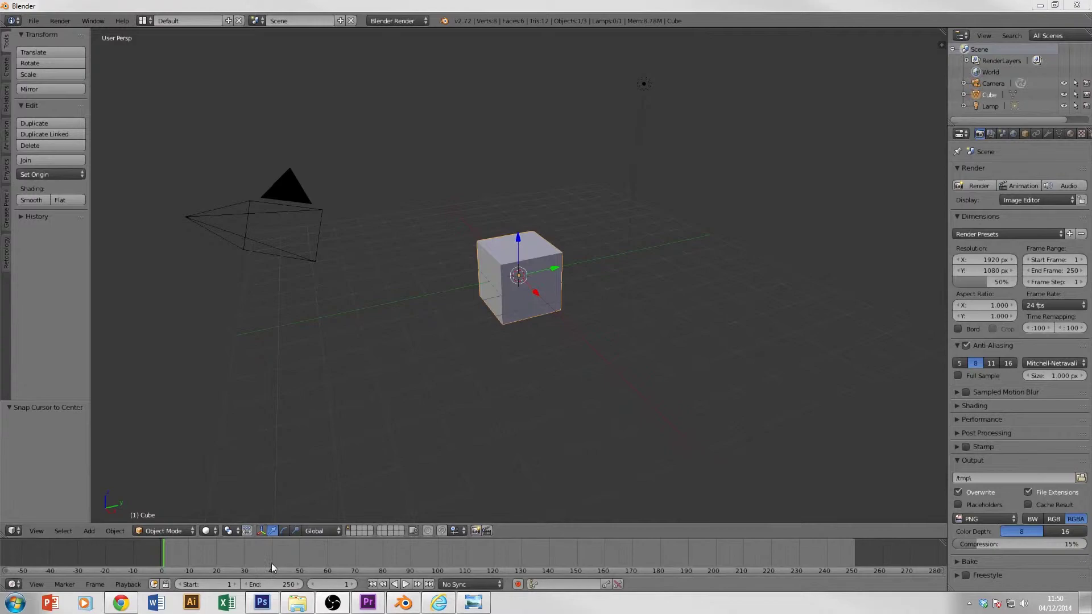
left_click(262, 603)
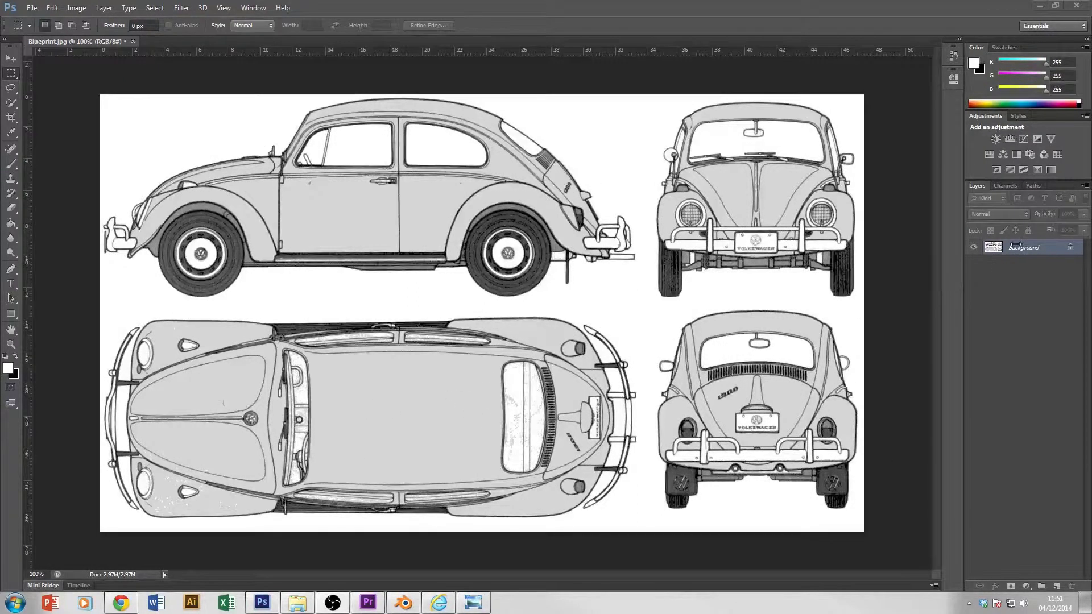
left_click(11, 59)
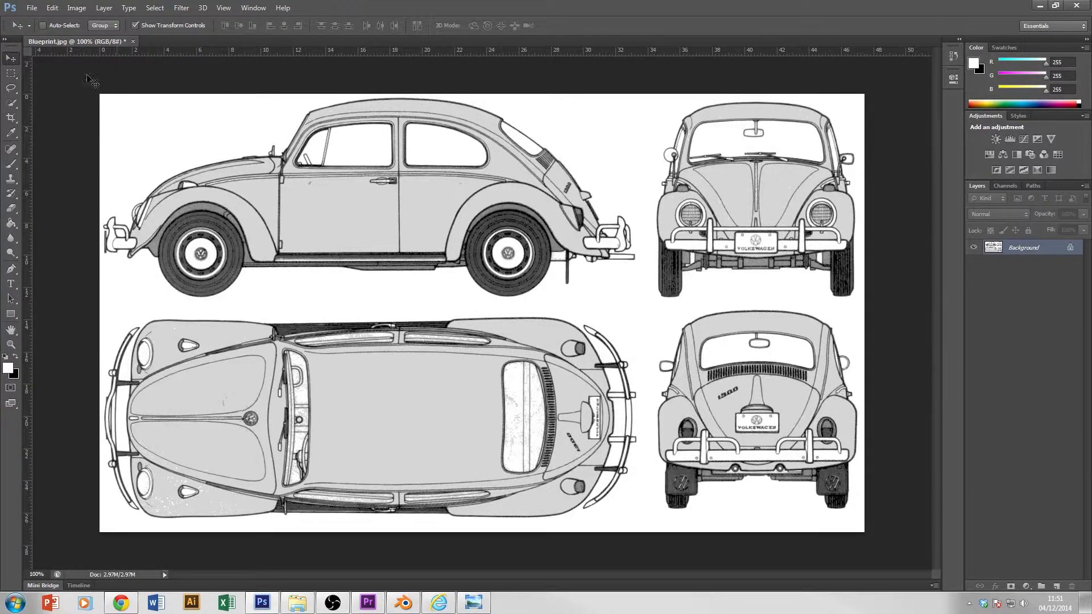
- Duplicate the Background layer of the blueprint into a new document named Side
right_click(1027, 250)
left_click(1005, 270)
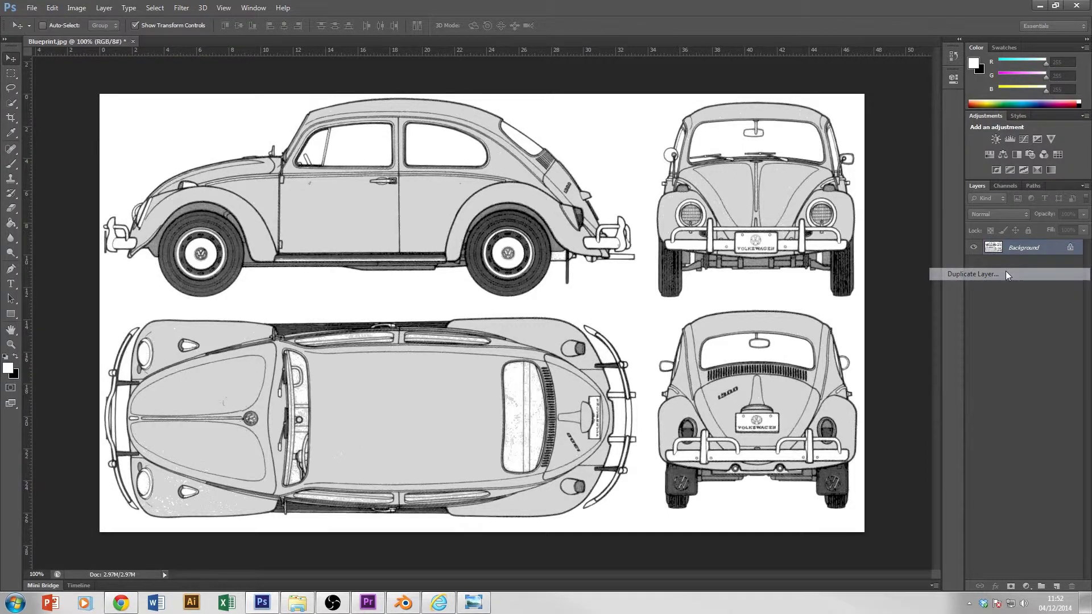
left_click(472, 230)
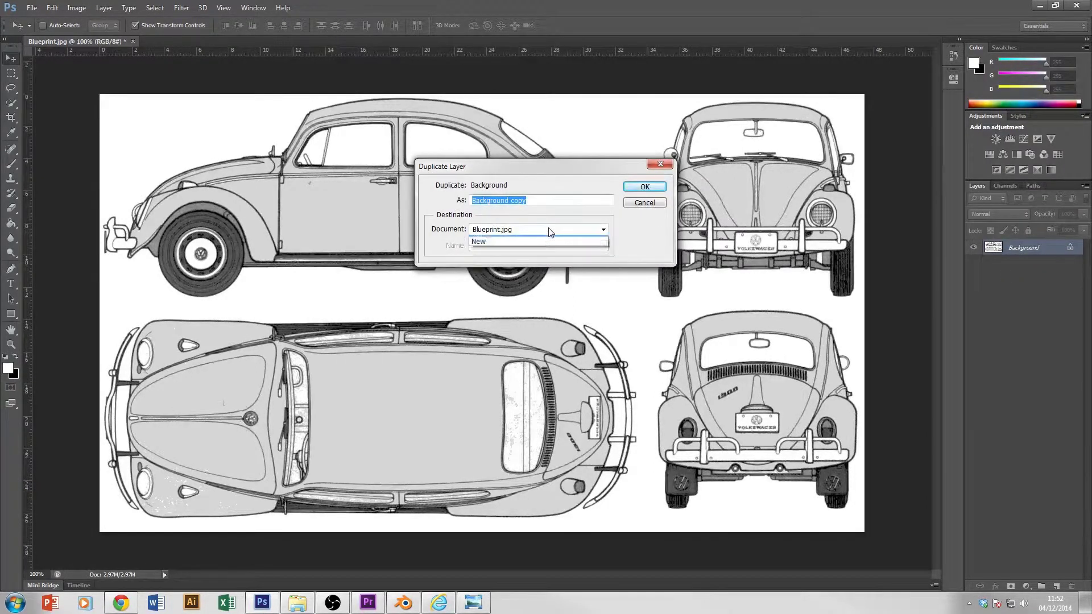
left_click(482, 251)
left_click(483, 249)
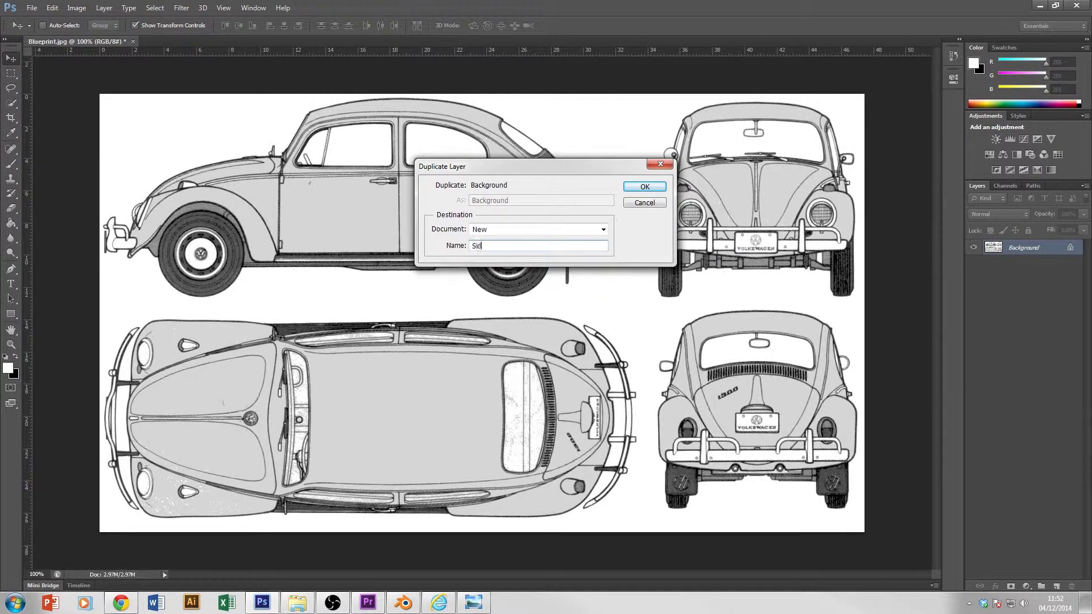
left_click(654, 187)
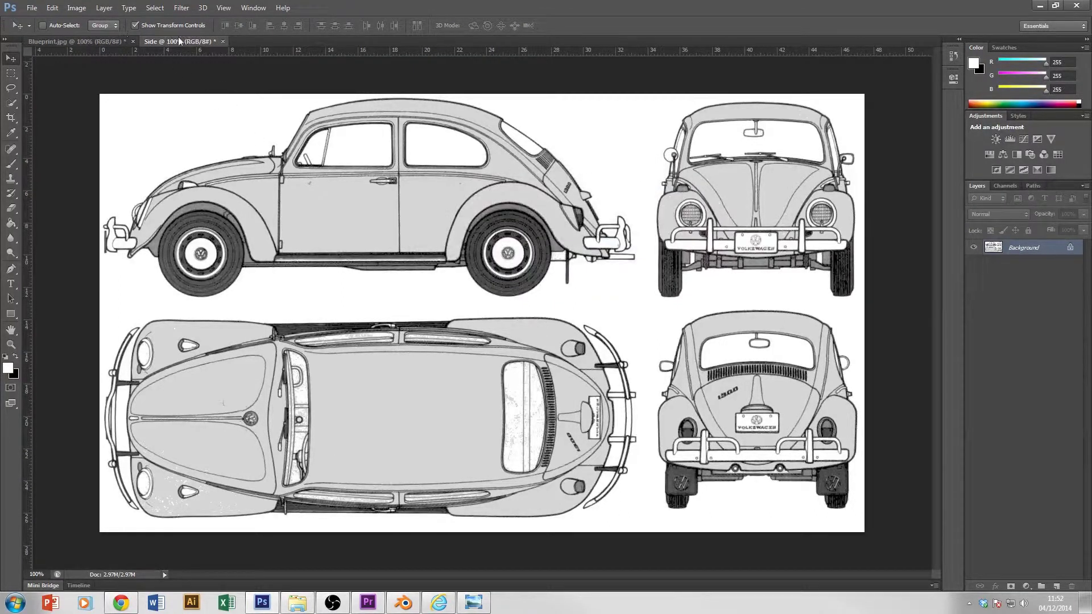
- Return to Blueprint.jpg and duplicate its Background layer into a new document named Front
left_click(67, 40)
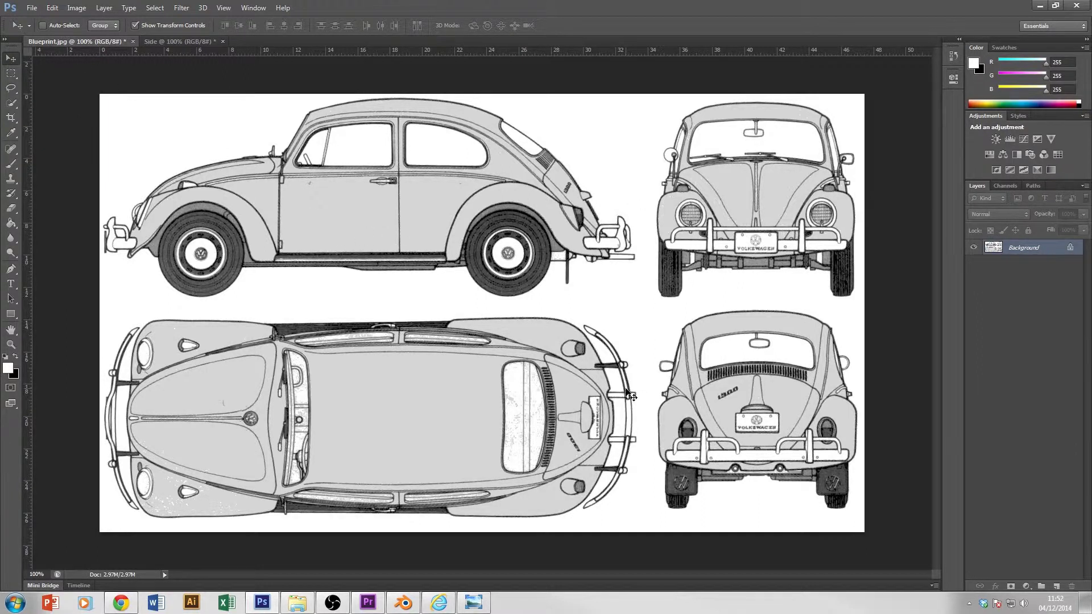
left_click(188, 40)
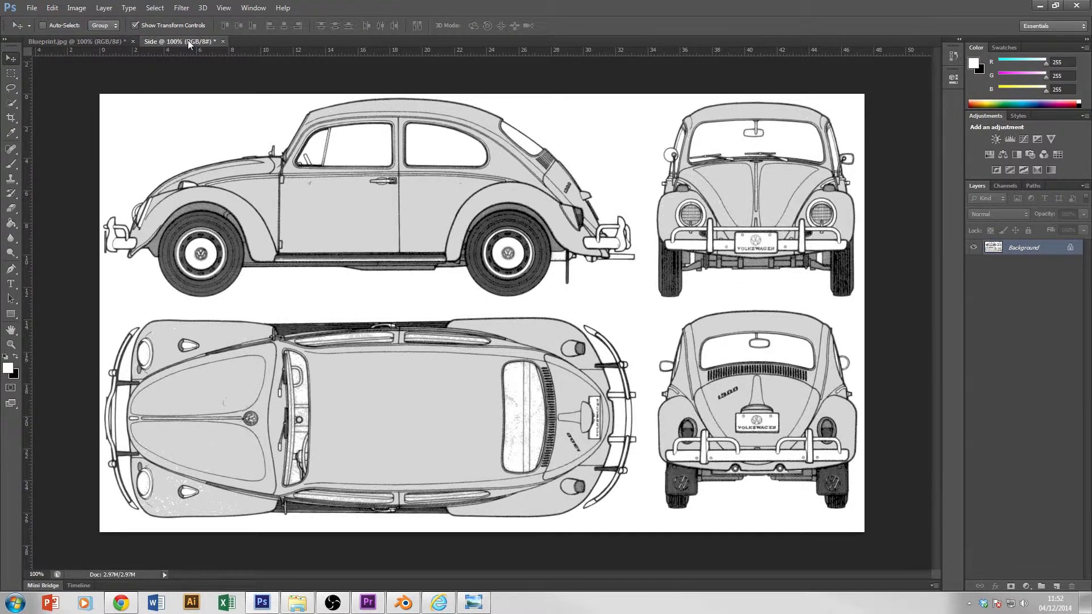
left_click(92, 43)
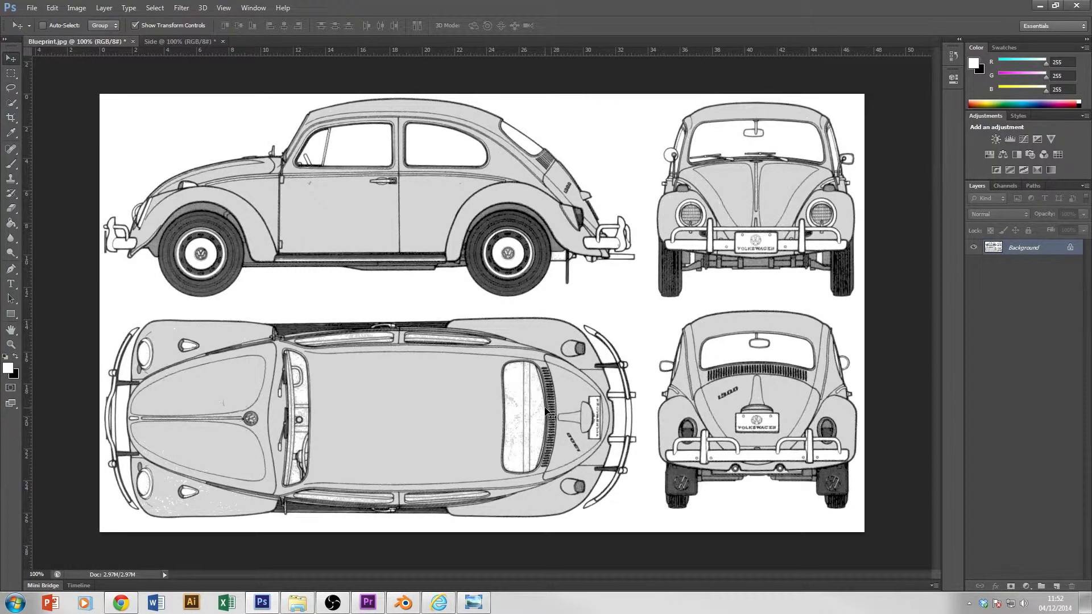
right_click(1039, 249)
left_click(1000, 272)
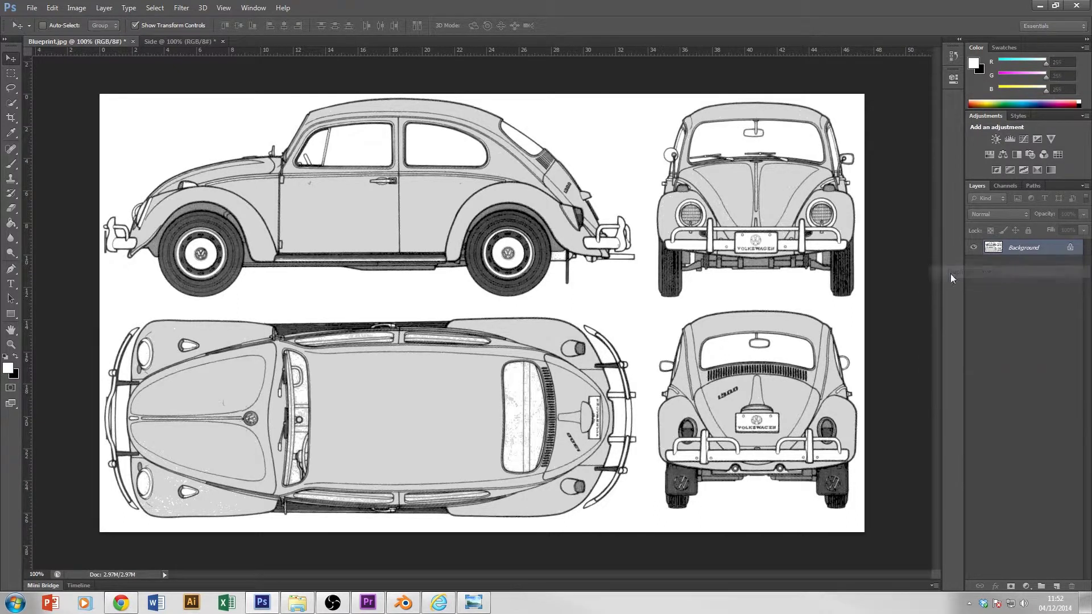
left_click(514, 229)
left_click(516, 258)
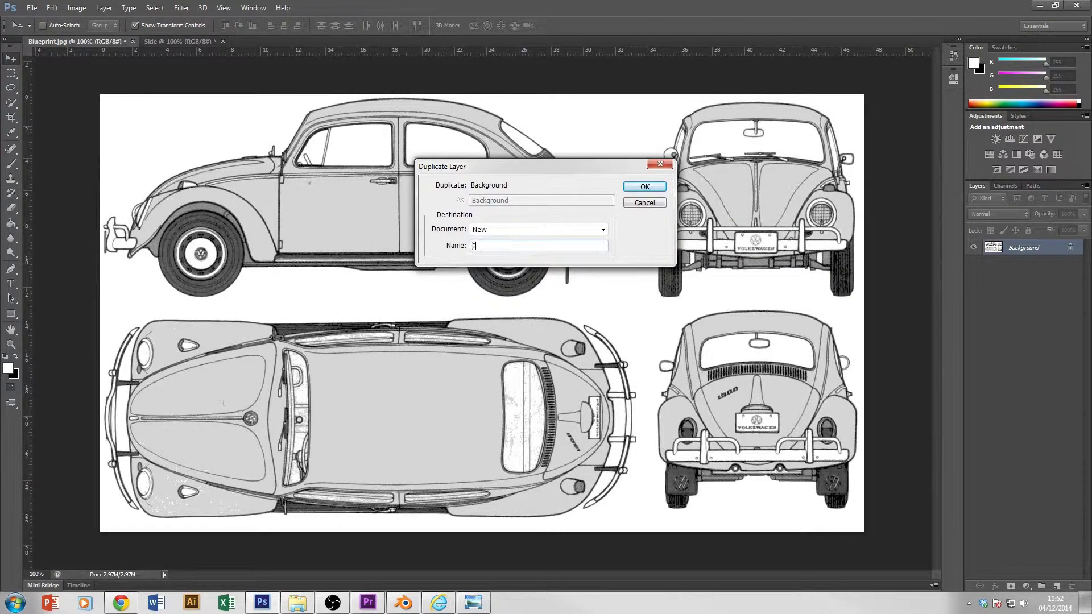
type("Front")
left_click(642, 187)
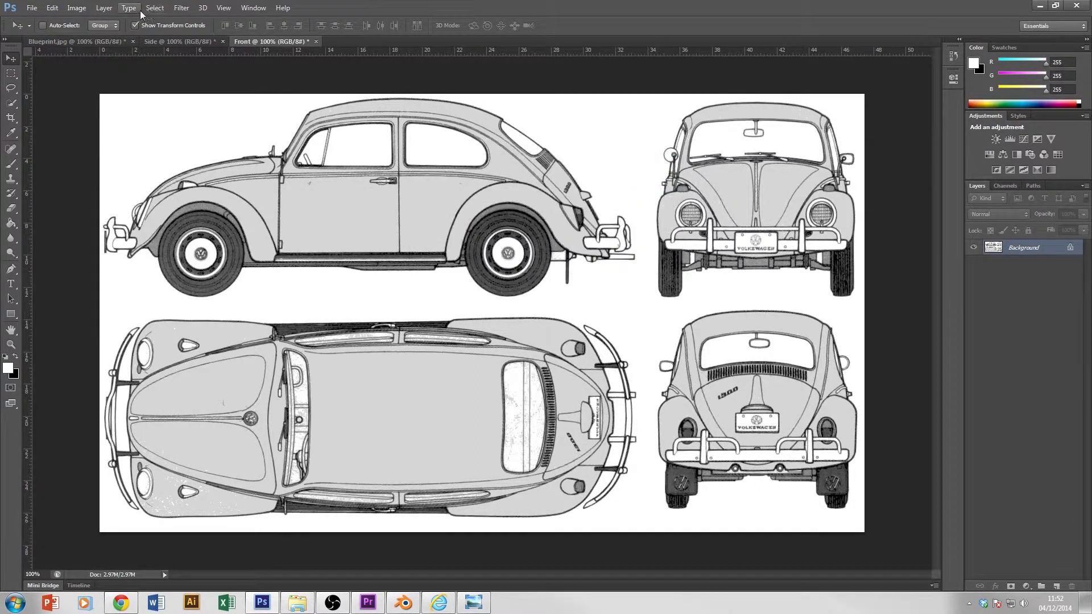
- Duplicate the full blueprint's Background layer into another new document named Back
right_click(1077, 244)
left_click(1000, 275)
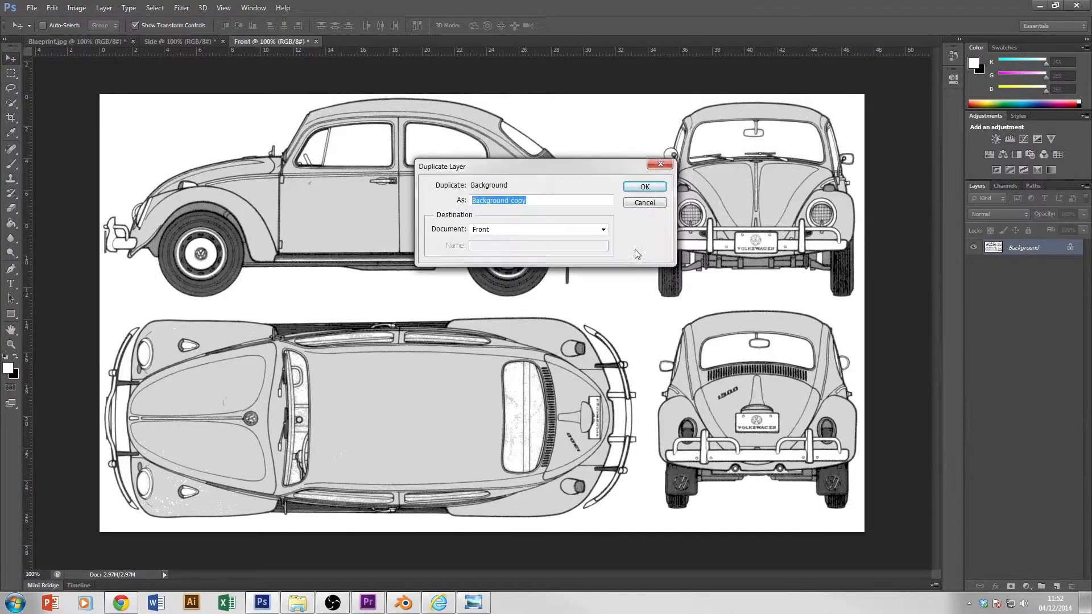
left_click(521, 230)
left_click(505, 268)
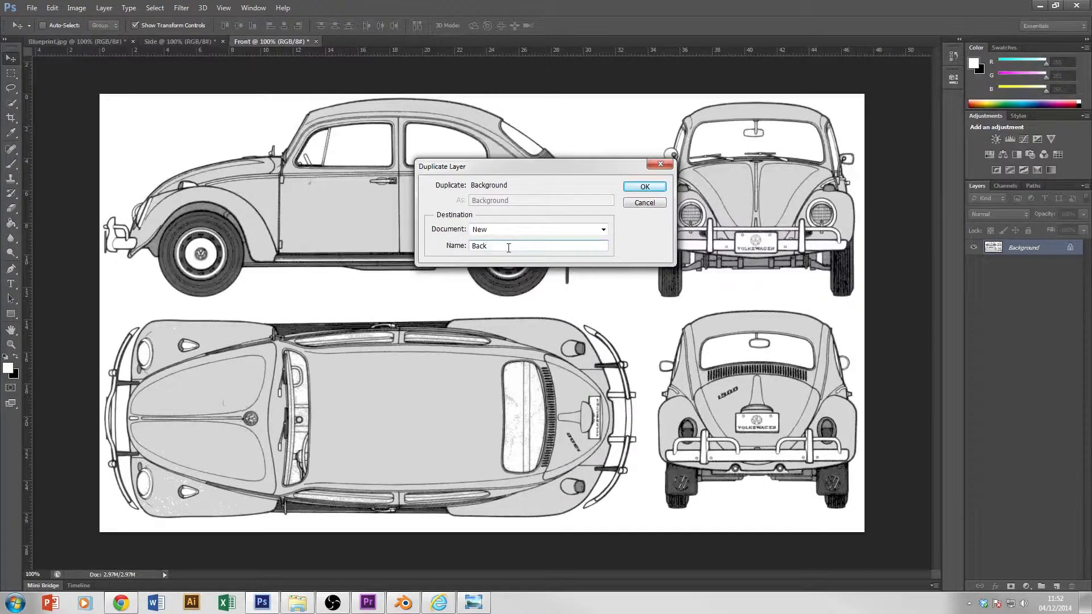
type("Back")
left_click(645, 187)
- Duplicate the Background layer once more into a new document named Top
right_click(1026, 244)
left_click(991, 270)
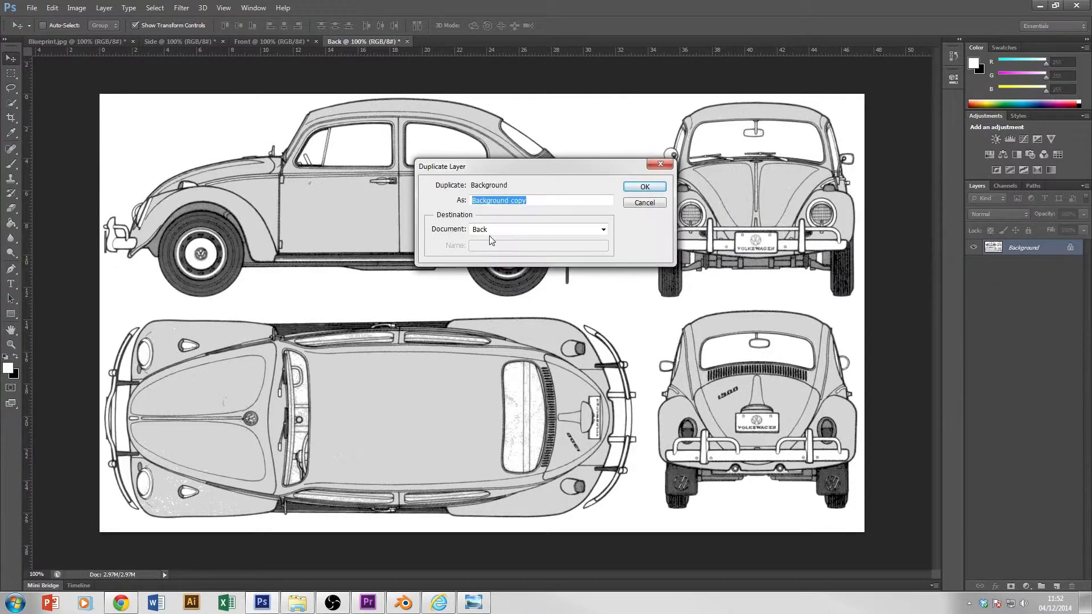
left_click(522, 229)
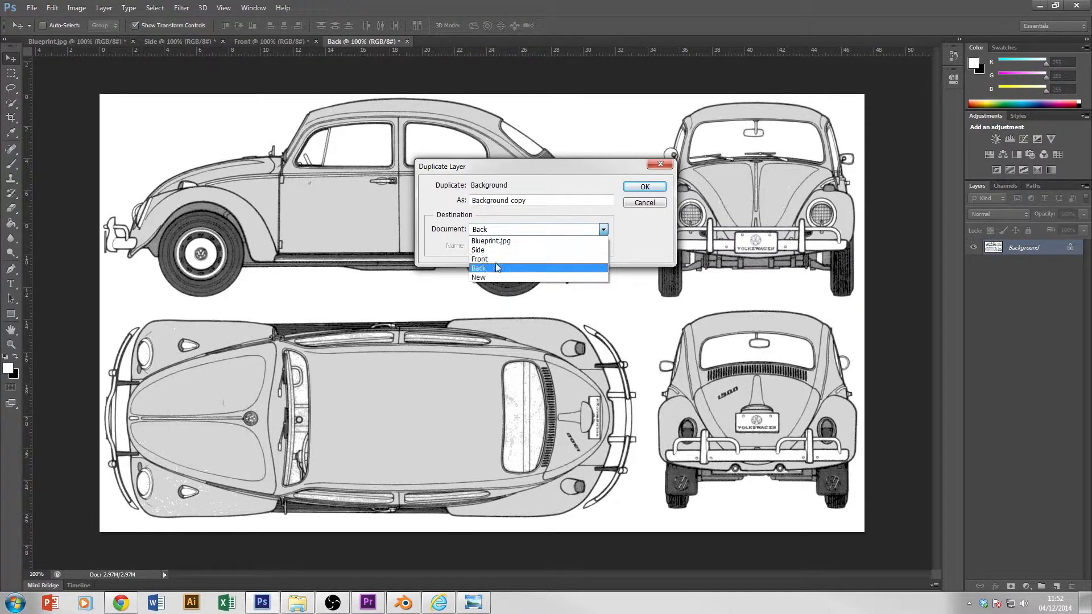
left_click(490, 278)
left_click(496, 244)
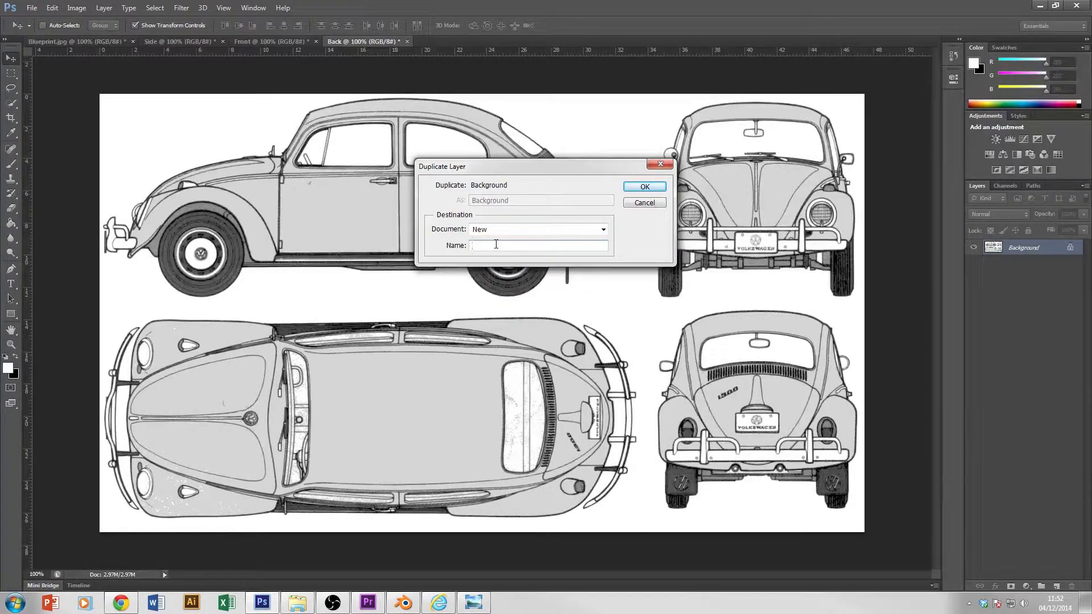
left_click(644, 187)
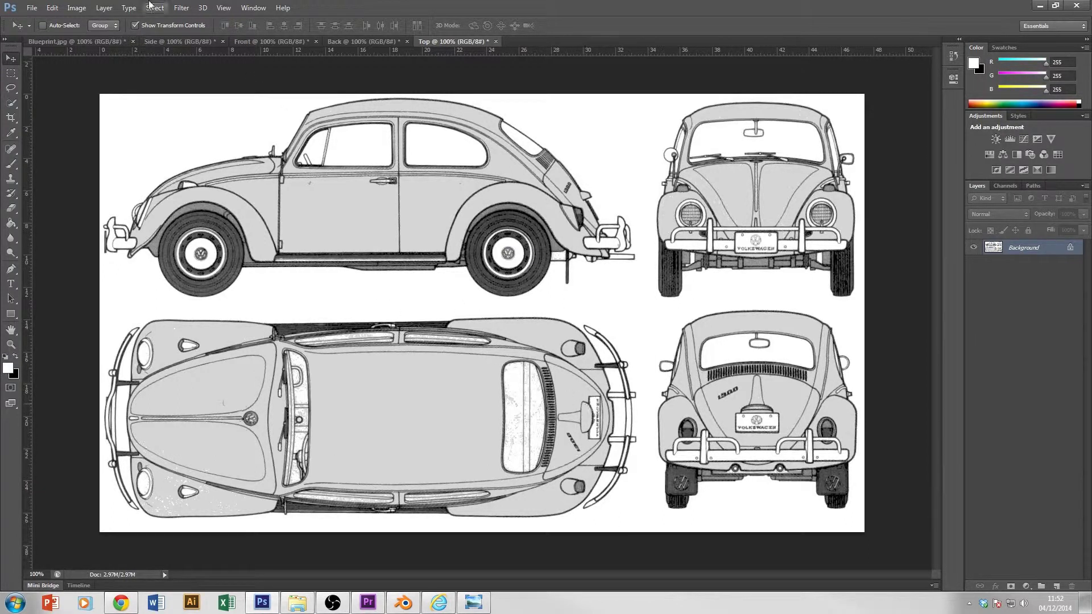
- In the Side document, crop the image to a rectangular selection around the car's side view and deselect
left_click(182, 43)
left_click(11, 74)
left_click_drag(97, 93, 639, 302)
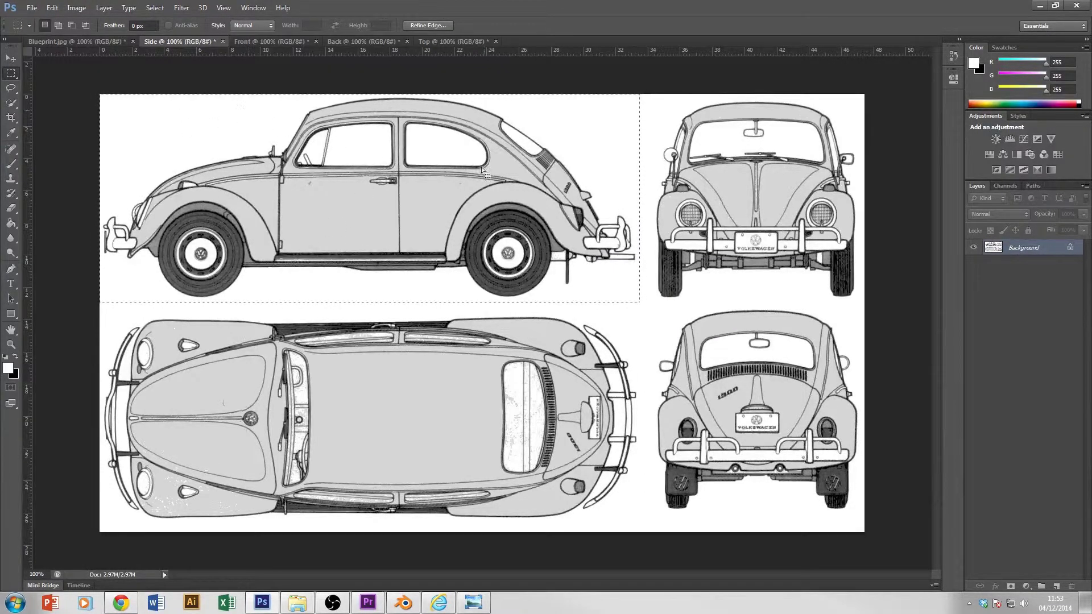
left_click(155, 8)
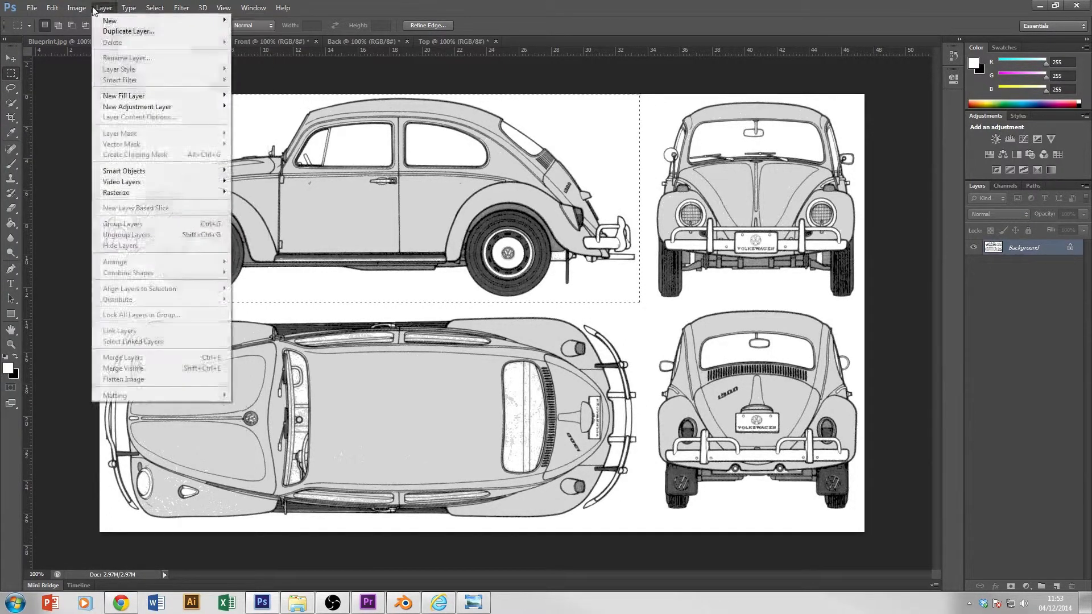
mouse_move(76, 8)
left_click(83, 123)
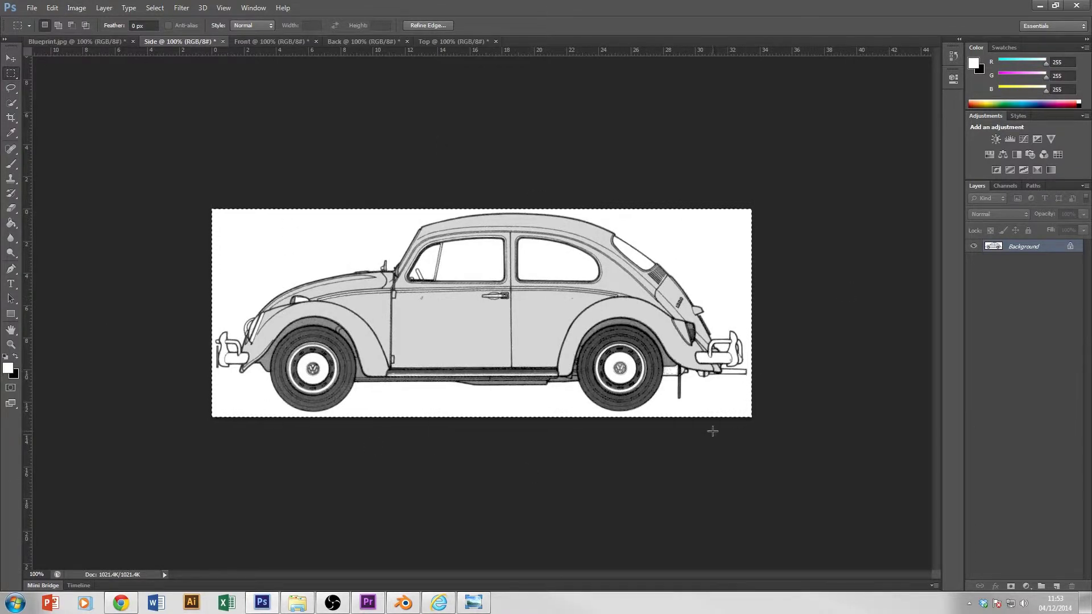
key("ctrl+d")
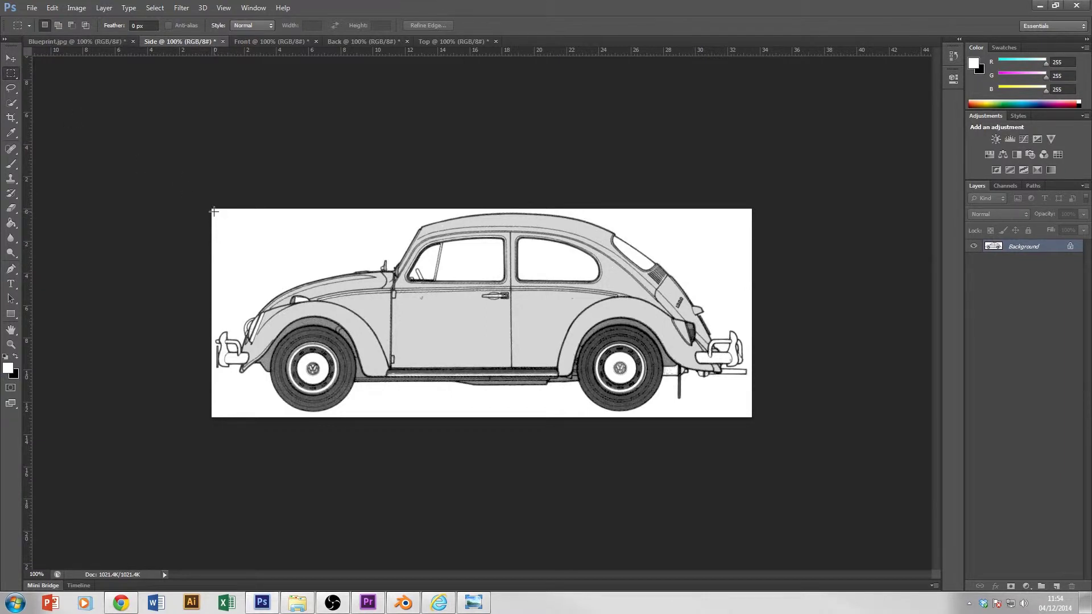
- Crop the Side image more tightly to the outer edges of the car and clear the selection
left_click_drag(322, 235, 747, 411)
left_click(76, 8)
left_click(139, 124)
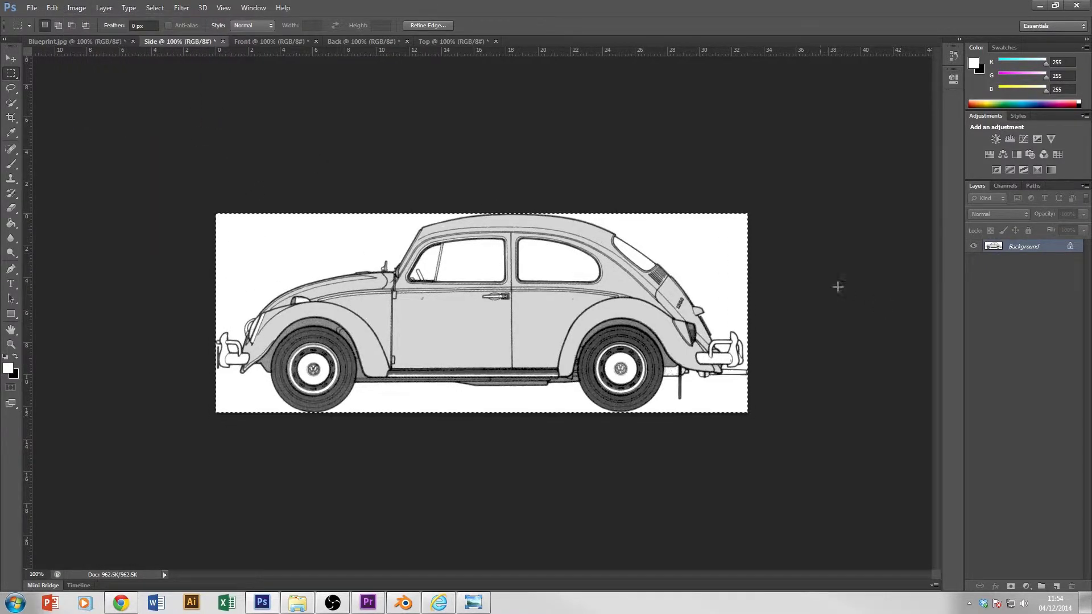
left_click(155, 8)
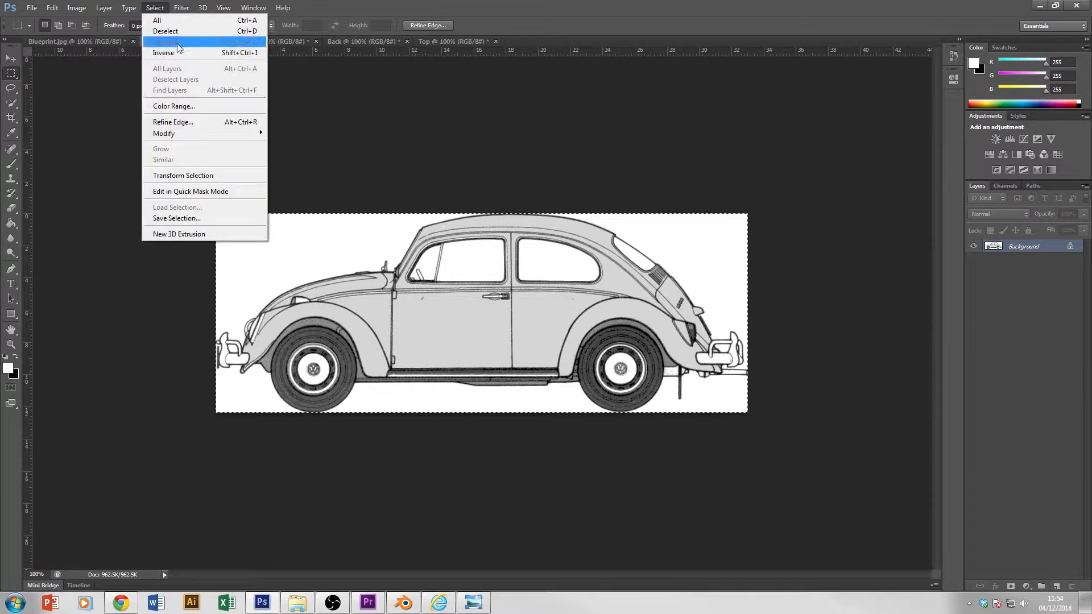
left_click(182, 32)
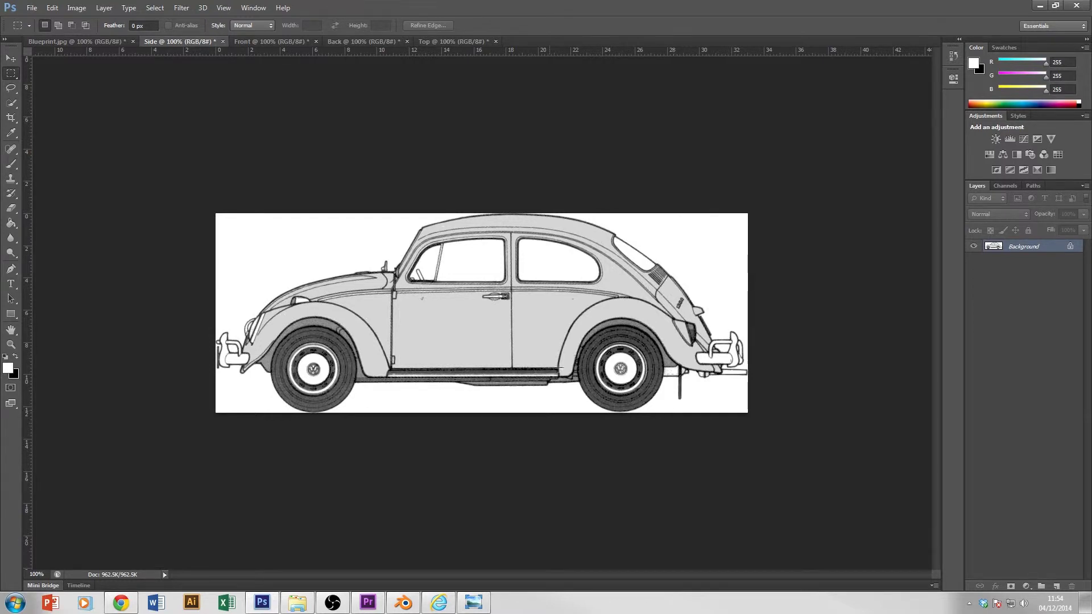
- In the Front document, crop the image to a rectangular selection around the car's front view and deselect
left_click(258, 42)
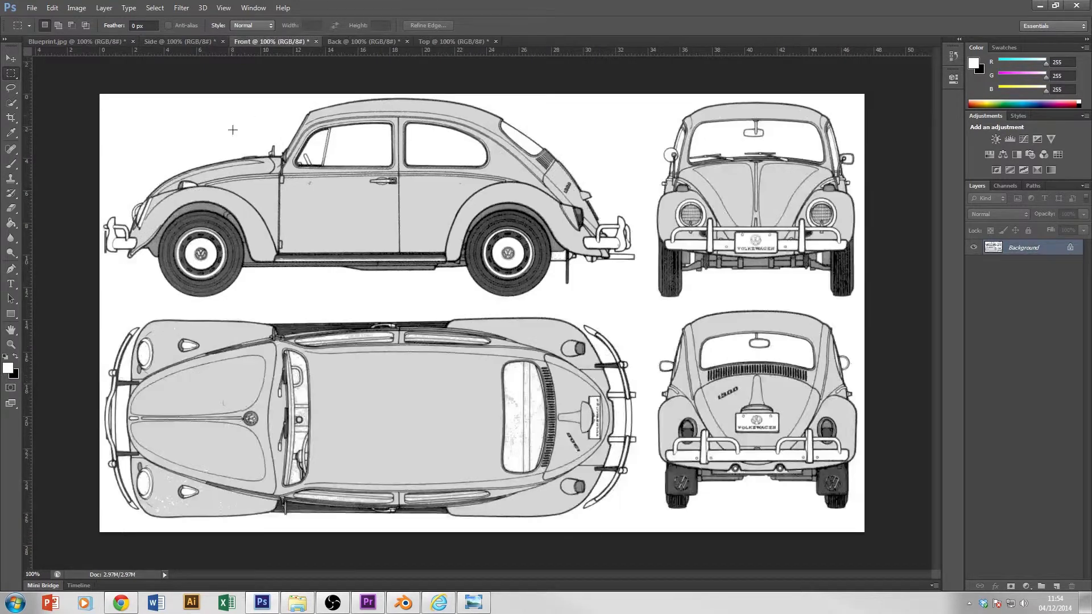
left_click_drag(651, 94, 876, 307)
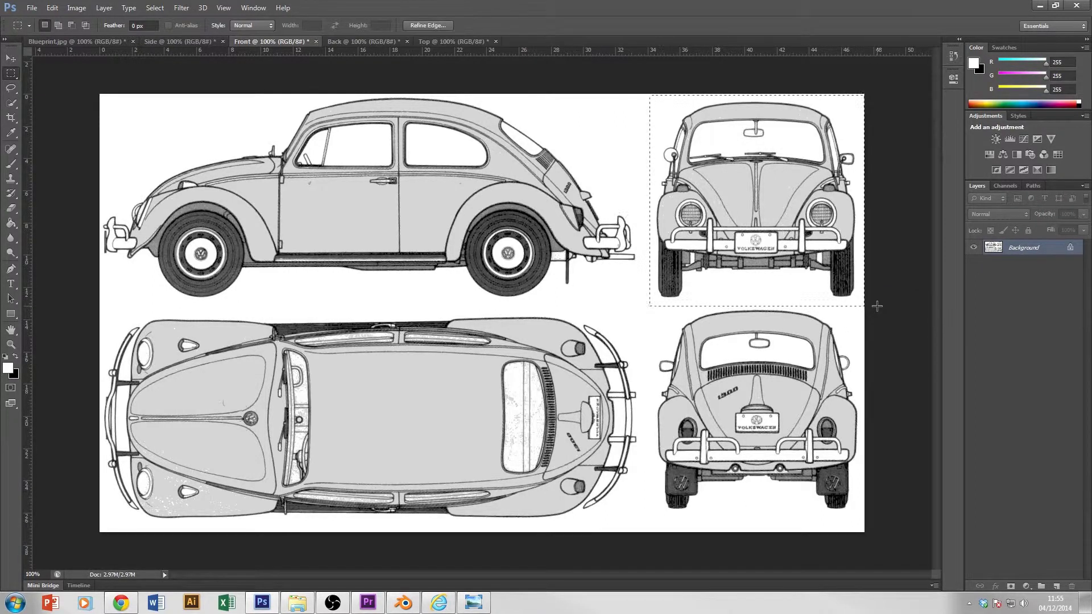
left_click(77, 8)
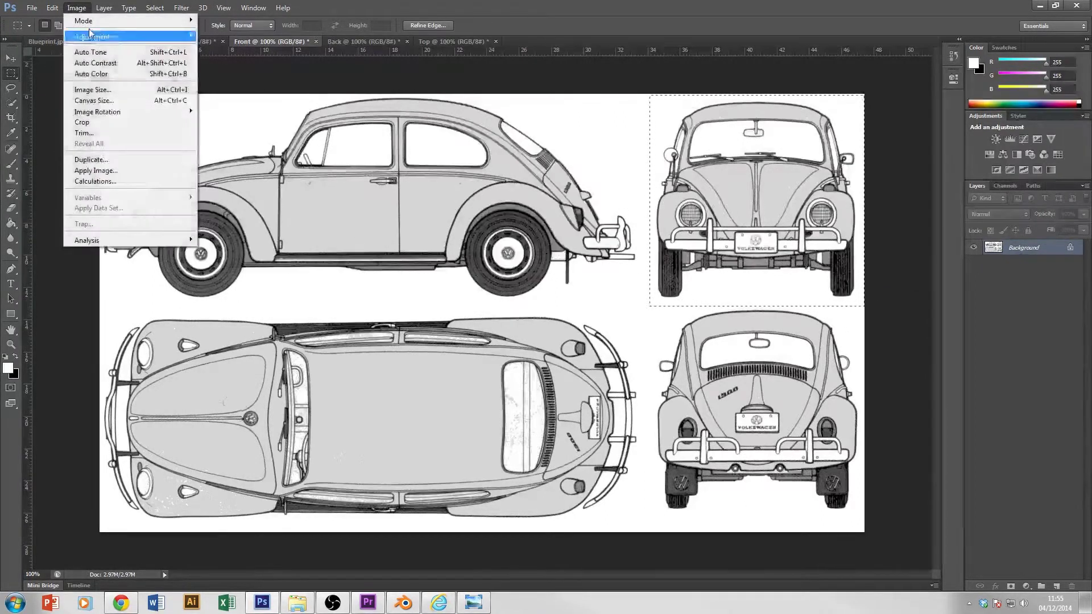
left_click(90, 122)
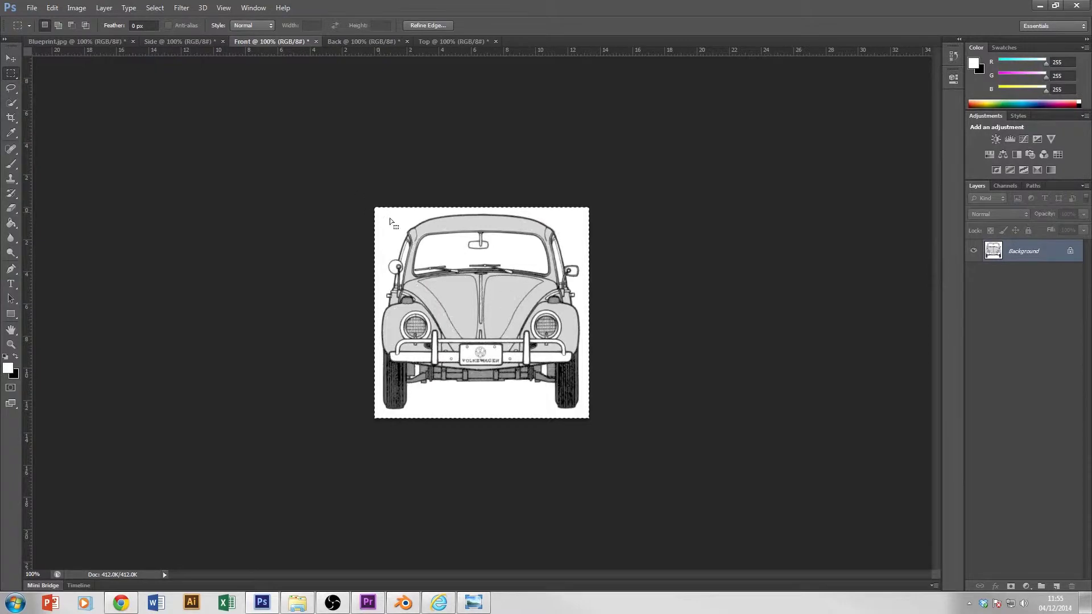
left_click(153, 7)
left_click(167, 33)
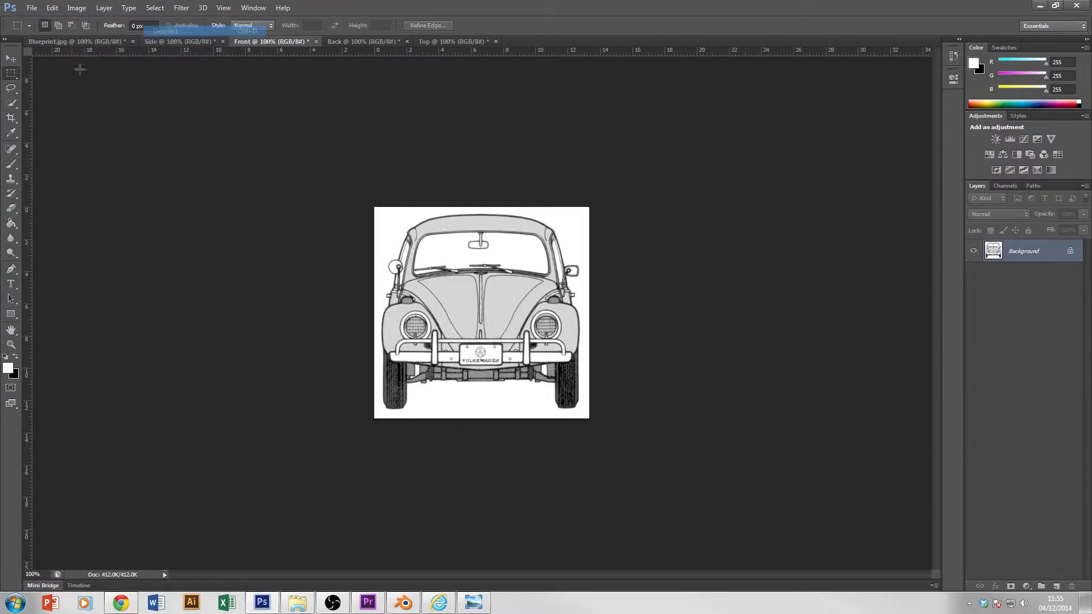
- Trim the Front image closer to the car's outline with a tighter rectangular crop and clear the selection
left_click_drag(380, 213, 579, 408)
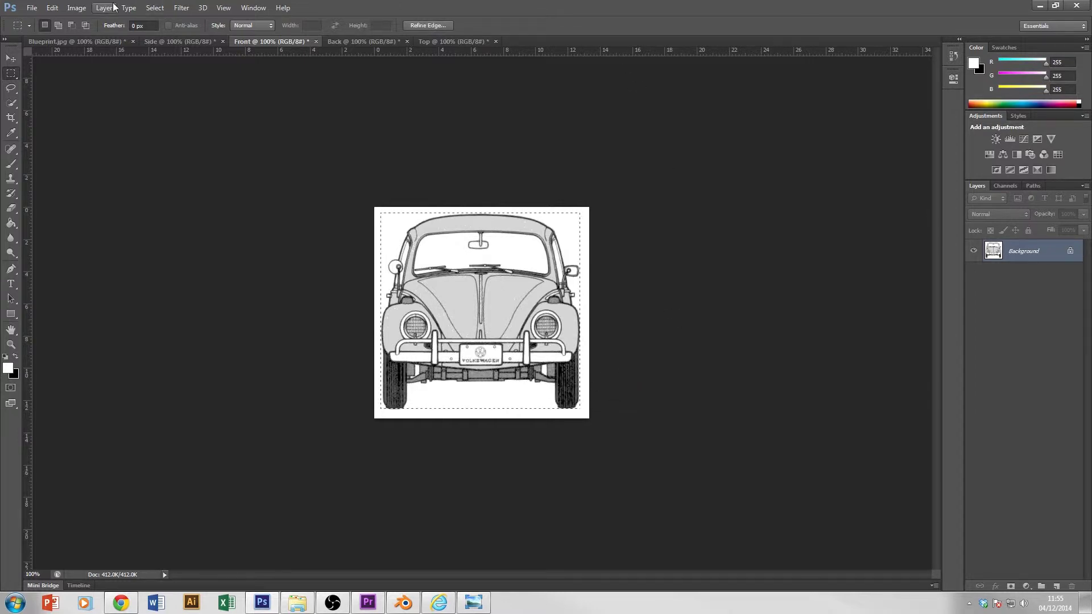
left_click(76, 8)
left_click(113, 123)
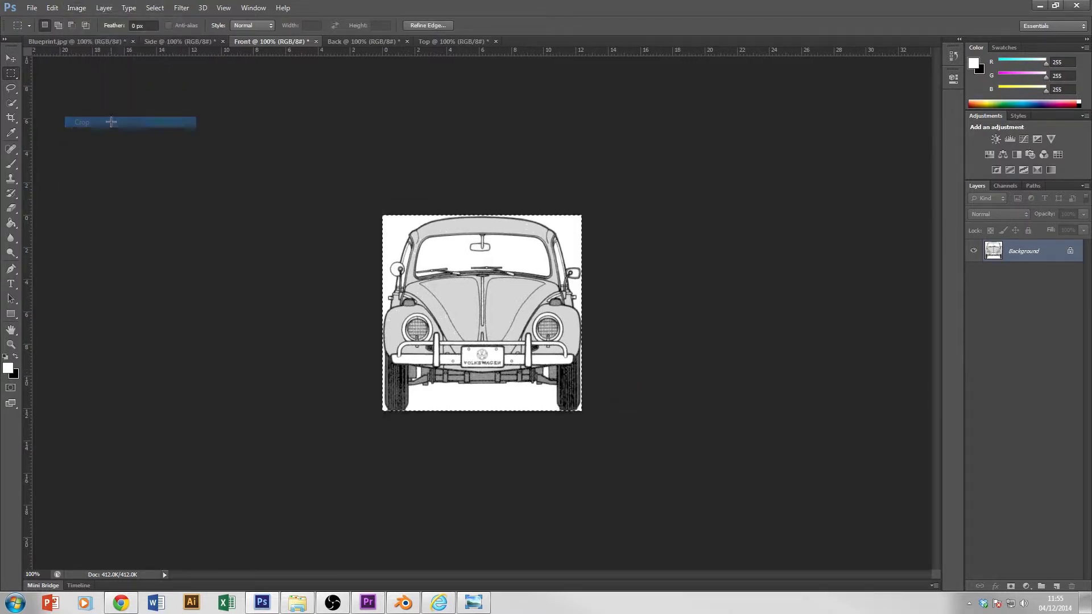
left_click(155, 7)
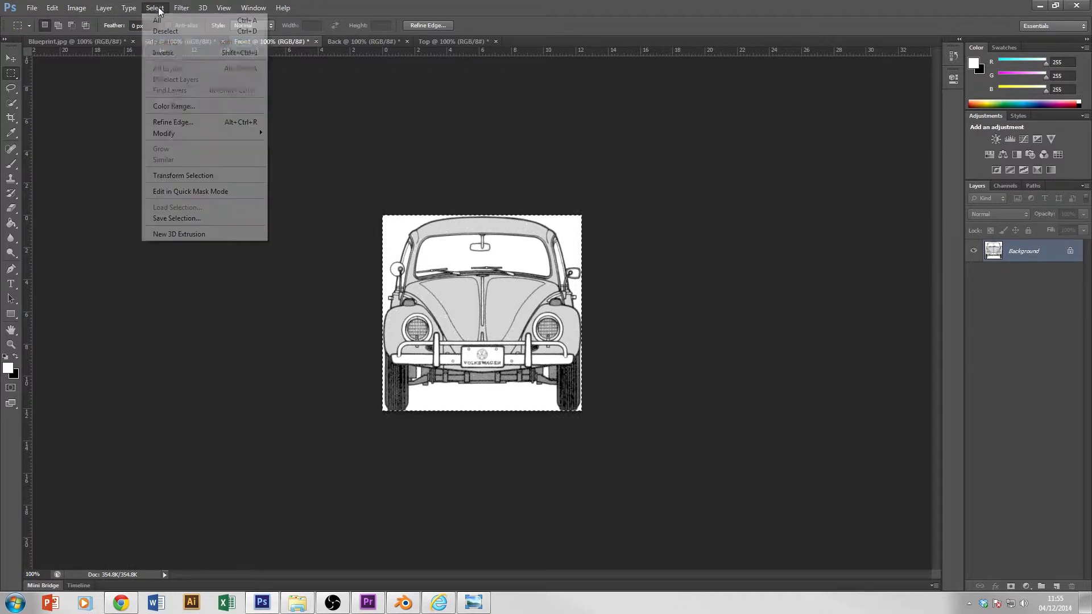
left_click(190, 32)
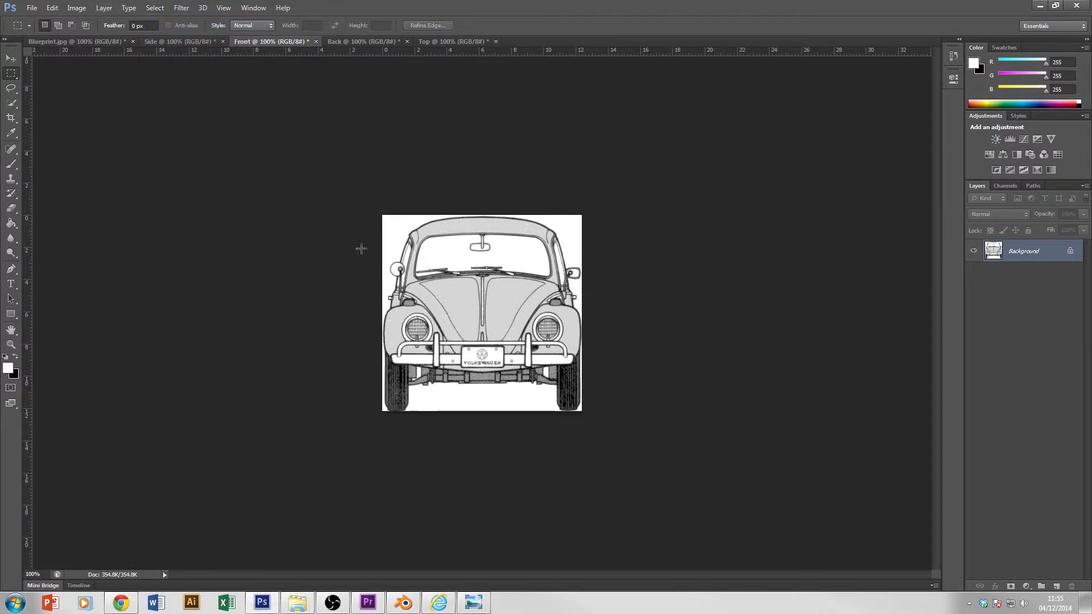
- In the Back document, crop the image to a rectangular selection tightly around the car's back view
left_click(364, 42)
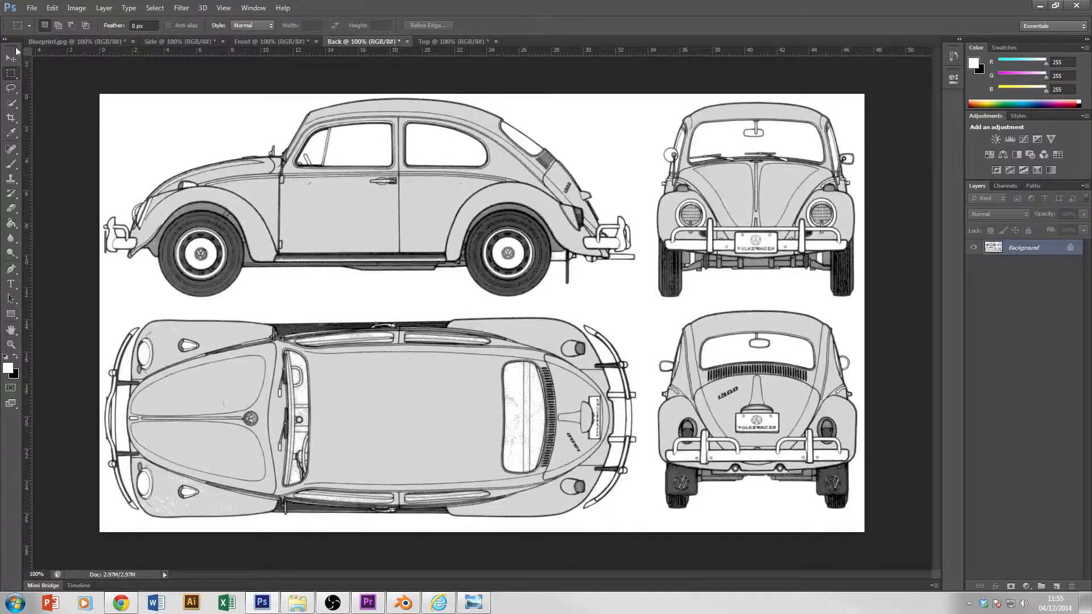
left_click_drag(654, 311, 857, 509)
left_click(76, 9)
left_click(103, 123)
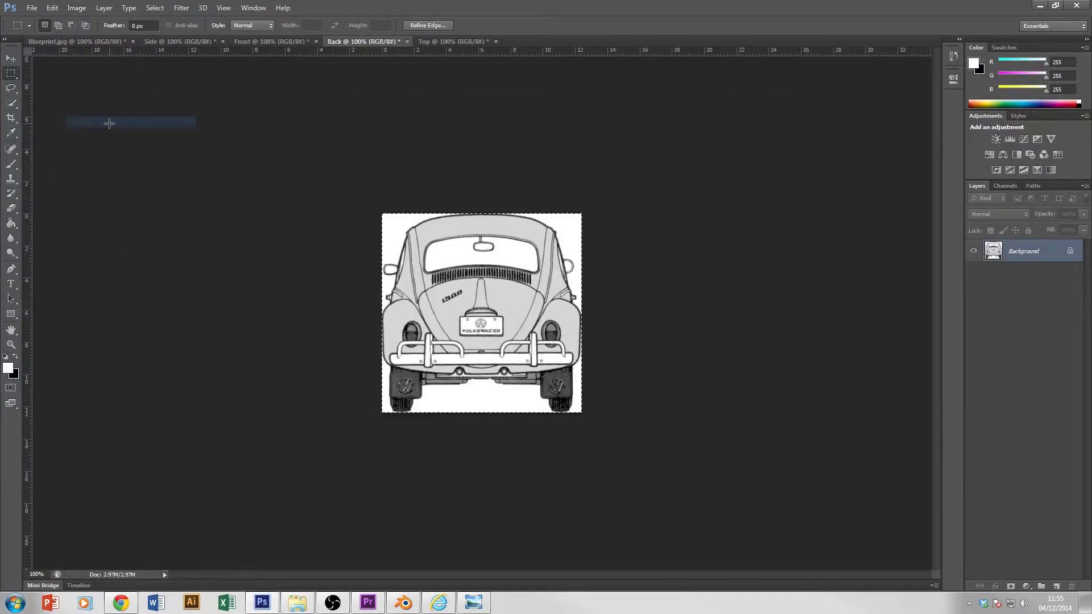
- In the Top document, crop the image to a rectangular selection around the car's top view and deselect
left_click(455, 42)
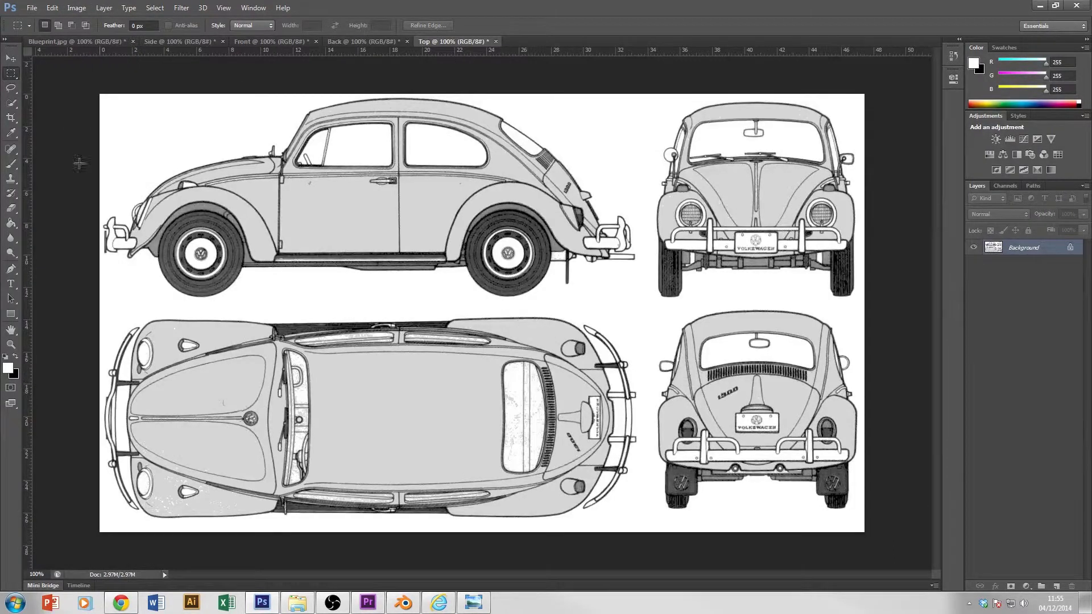
left_click_drag(103, 317, 636, 517)
left_click(76, 8)
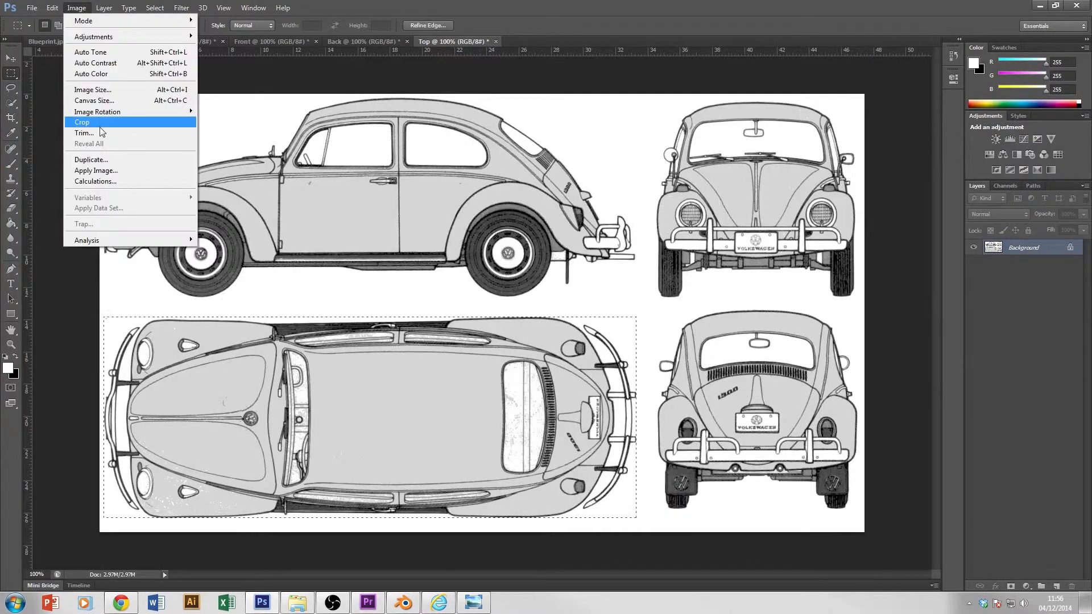
left_click(100, 124)
key("ctrl+d")
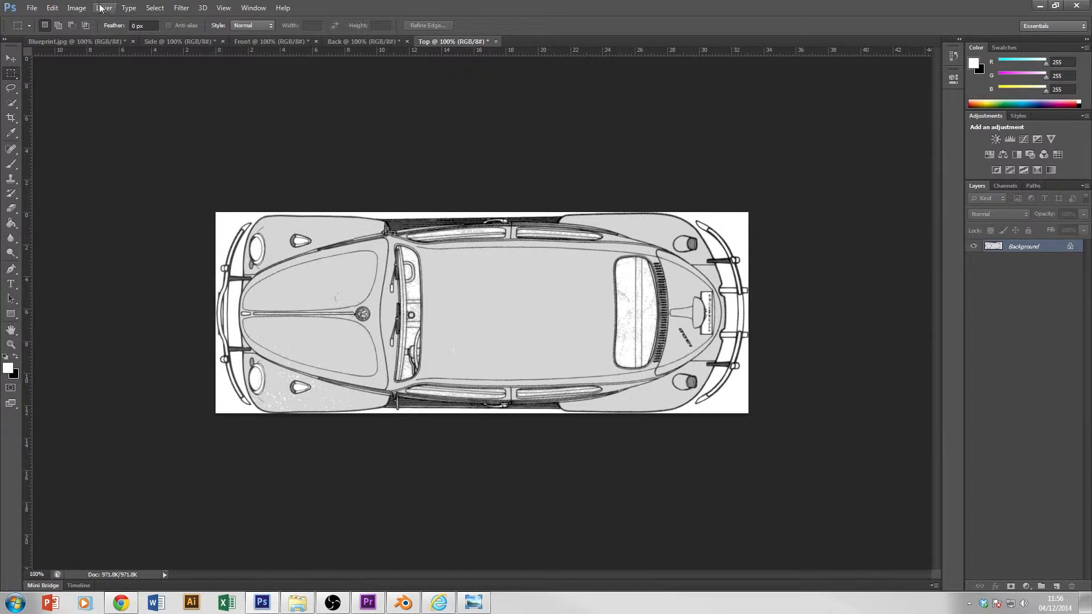
- Rotate the Top image 90° counterclockwise so the car stands vertically
left_click(80, 8)
left_click(78, 8)
left_click(78, 8)
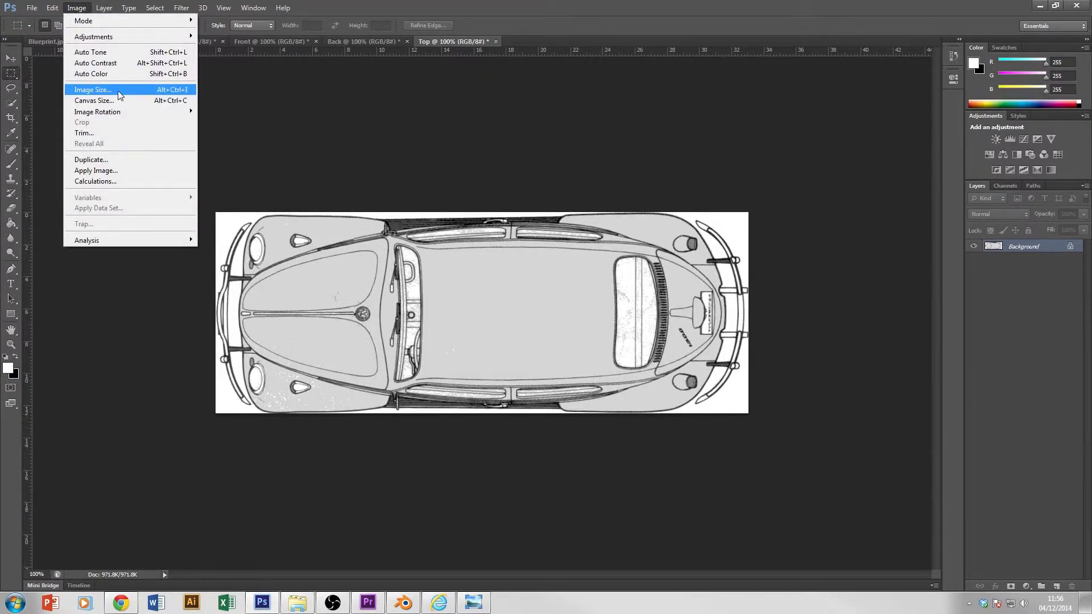
mouse_move(111, 111)
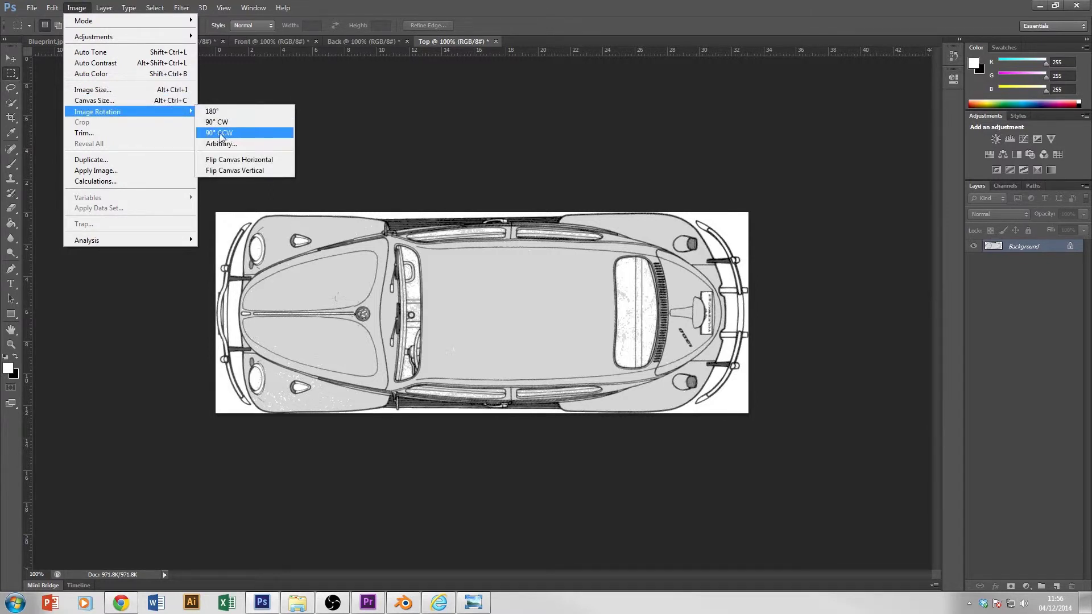
left_click(236, 133)
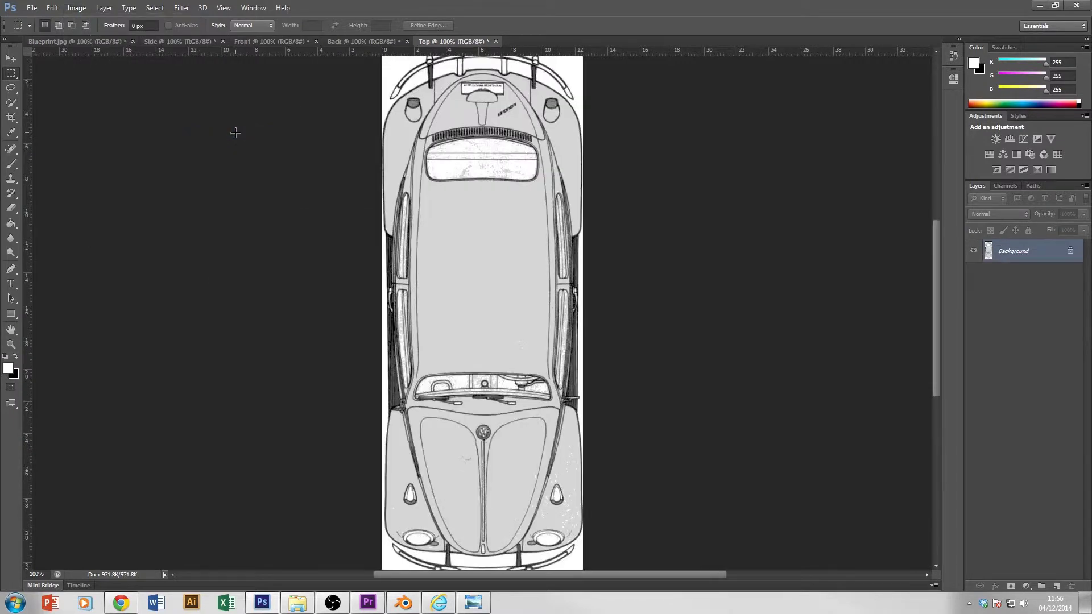
scroll(628, 227, "down", 3)
scroll(625, 238, "down", 2, "ctrl")
scroll(626, 238, "up", 3, "ctrl")
scroll(625, 237, "down", 3, "alt")
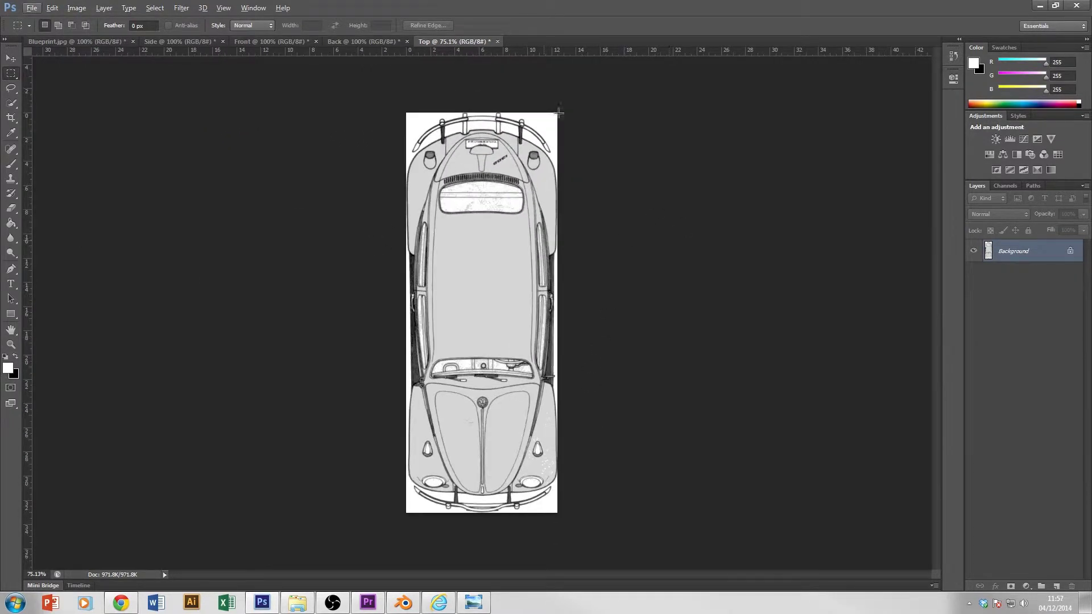
- Save the Side document as Side.jpg in the Blueprints folder, using JPEG format with quality 9 (High)
left_click(371, 42)
left_click(263, 43)
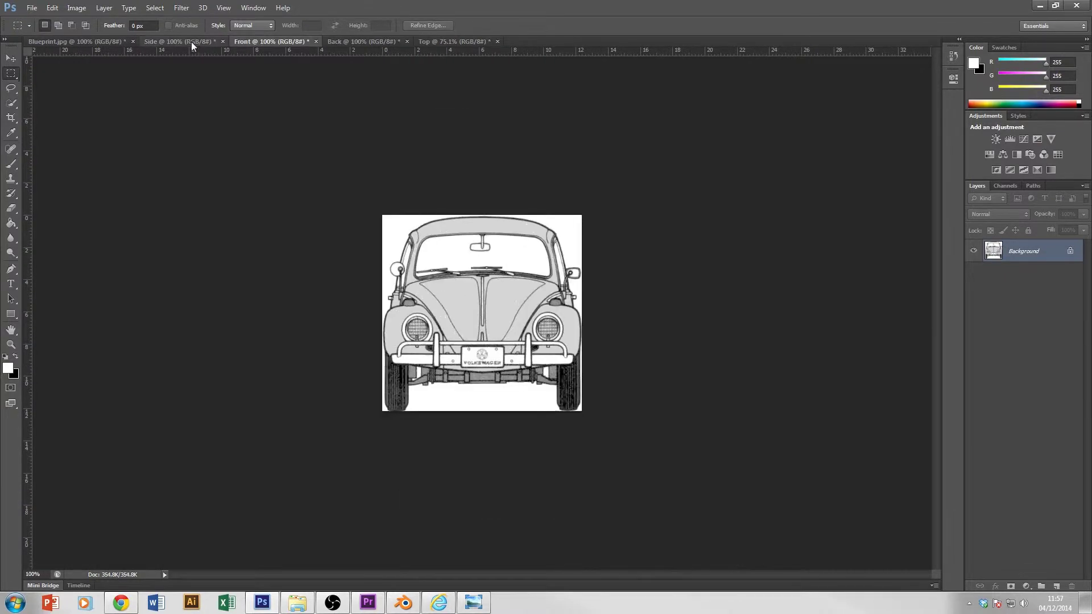
left_click(191, 42)
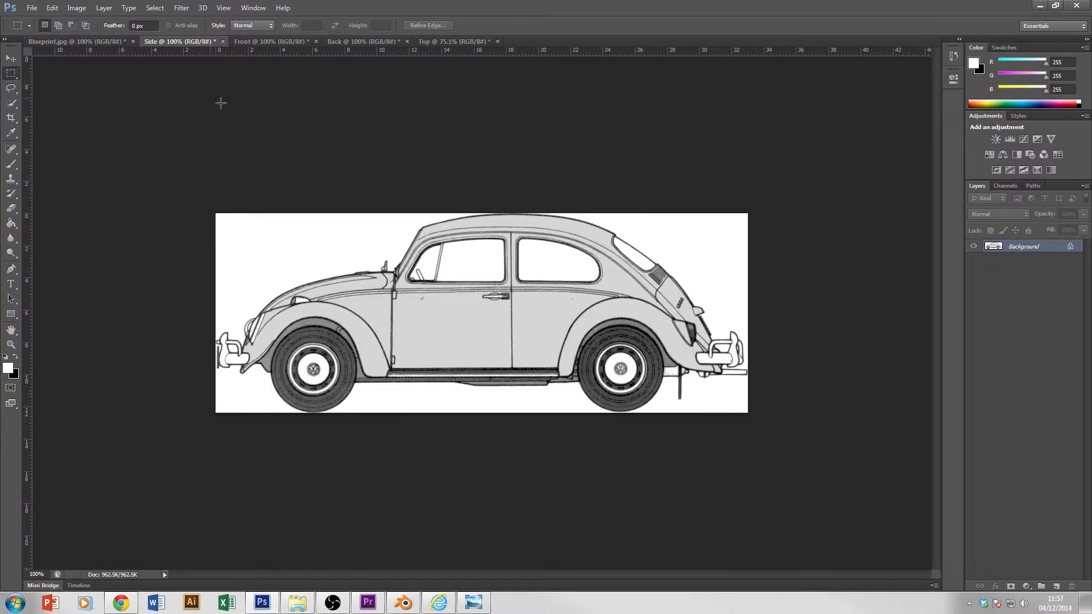
left_click(32, 8)
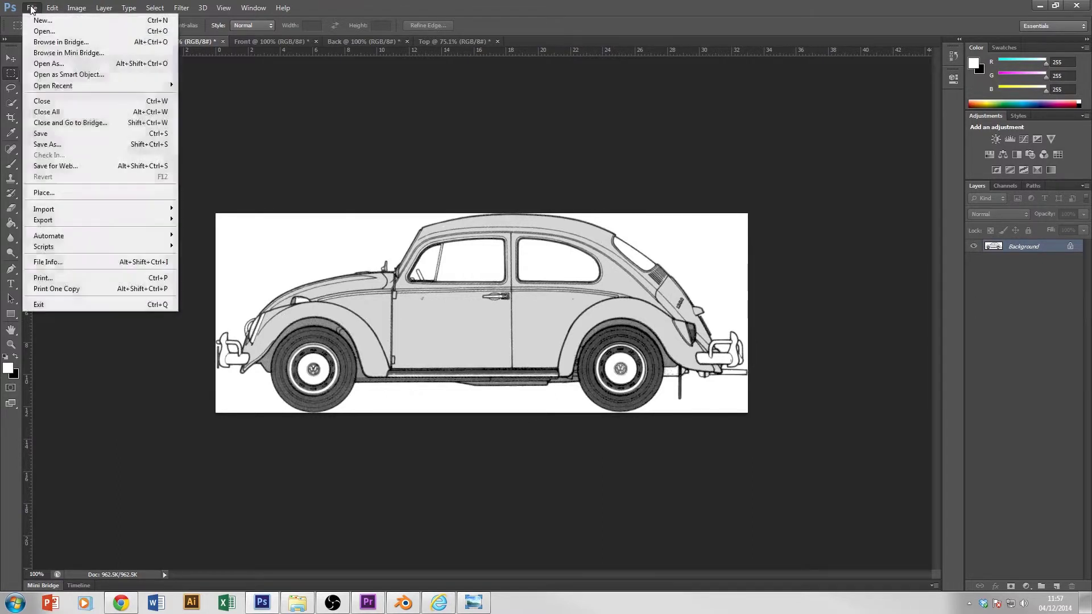
left_click(57, 142)
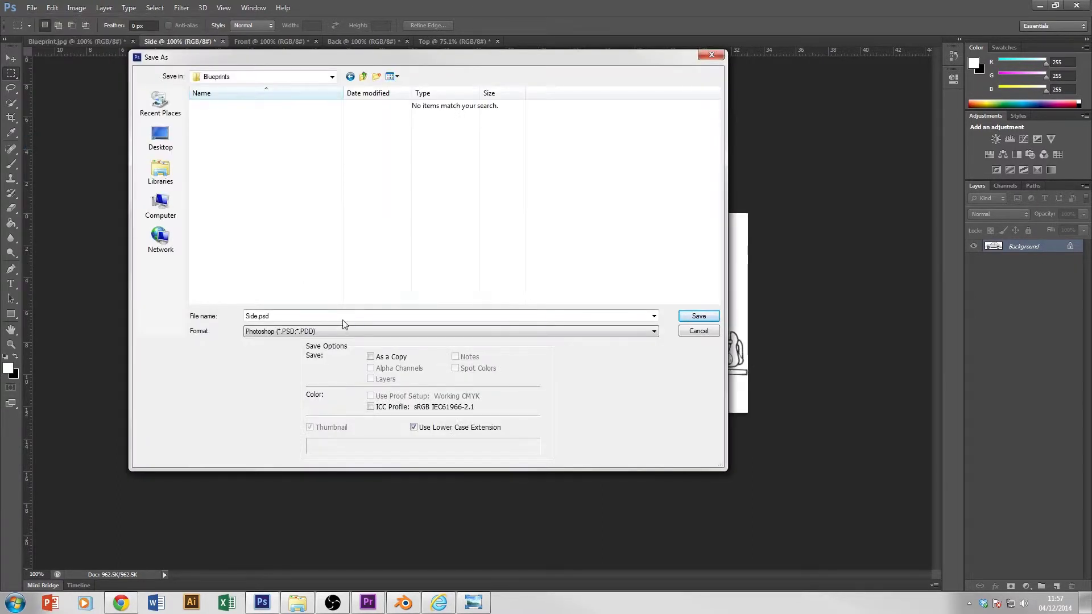
left_click(327, 332)
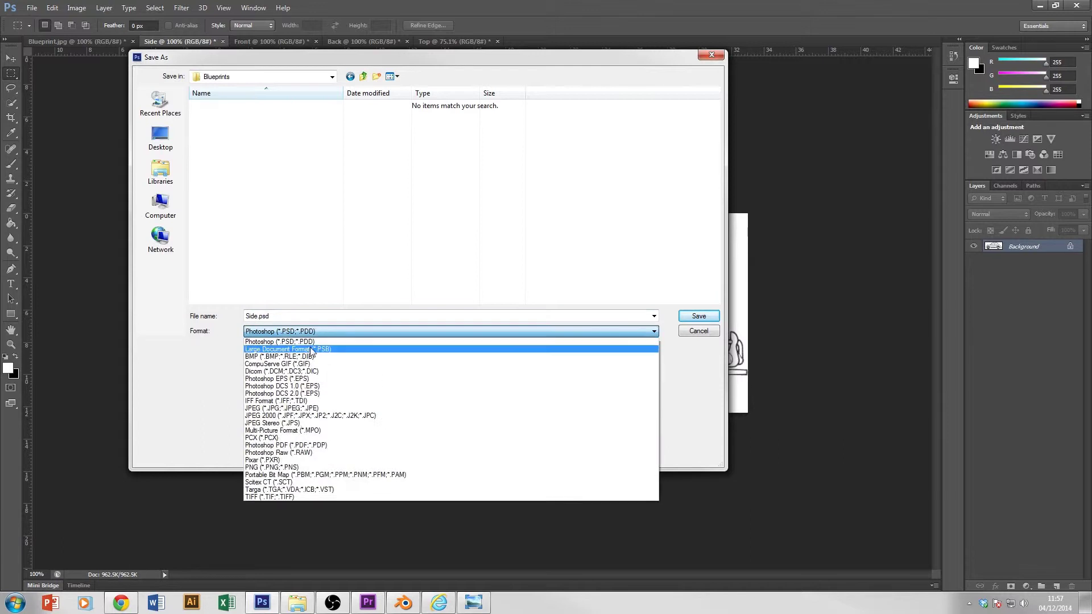
left_click(296, 409)
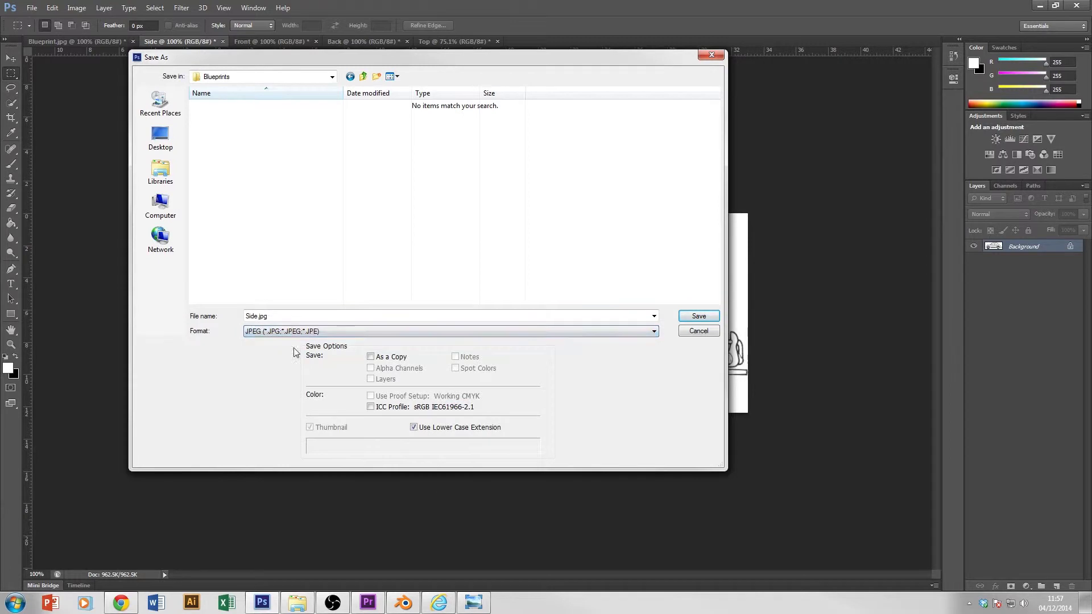
left_click(699, 316)
key("h")
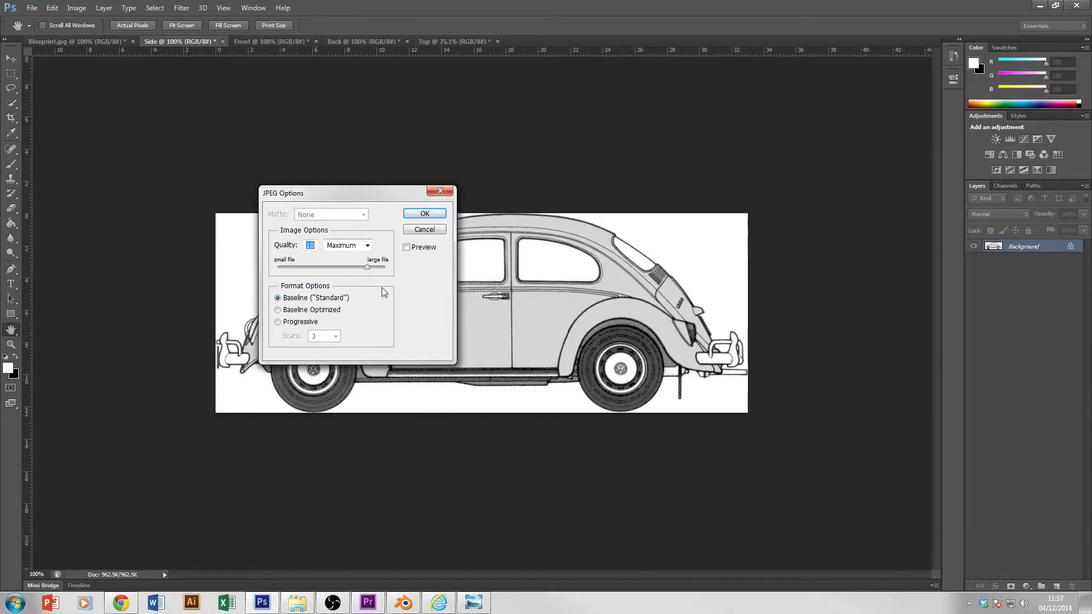
left_click_drag(365, 271, 360, 271)
left_click(424, 214)
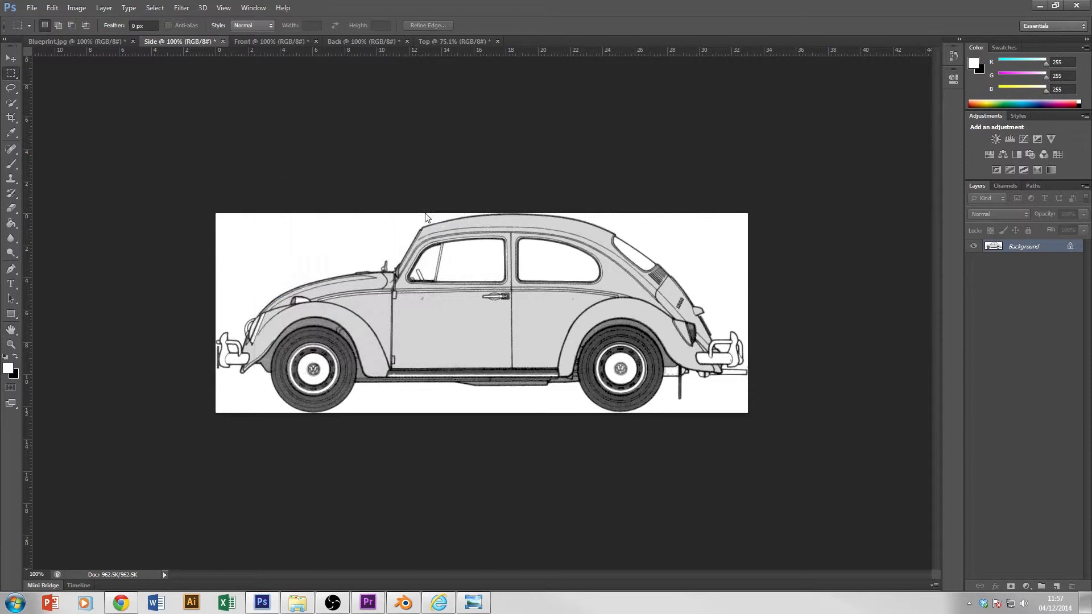
- Save the Front document as Front.jpg in the Blueprints folder, in JPEG format with quality 9 (High)
left_click(274, 42)
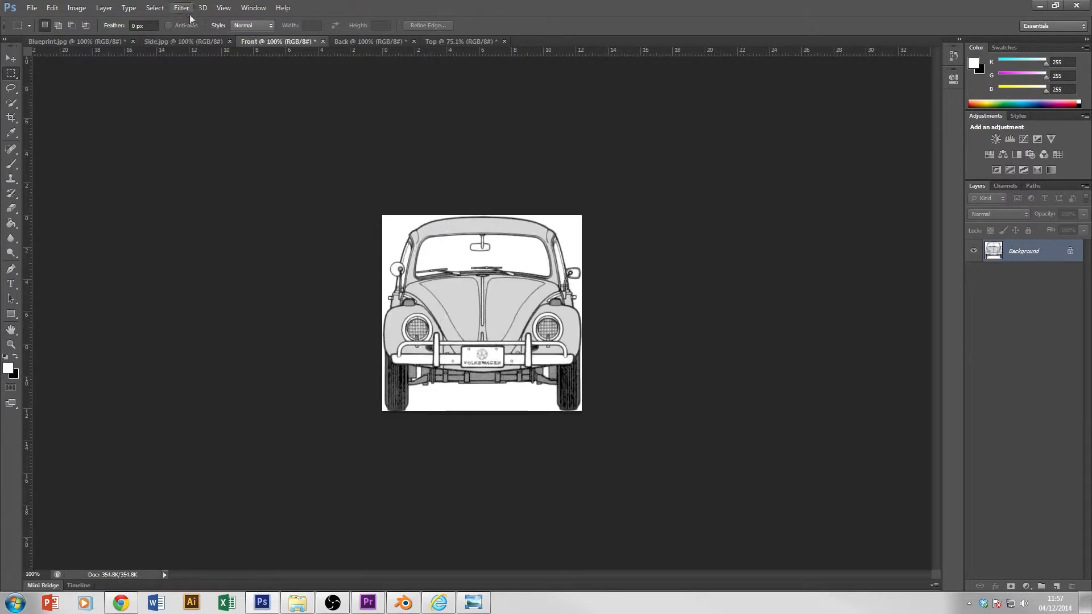
left_click(32, 7)
left_click(72, 145)
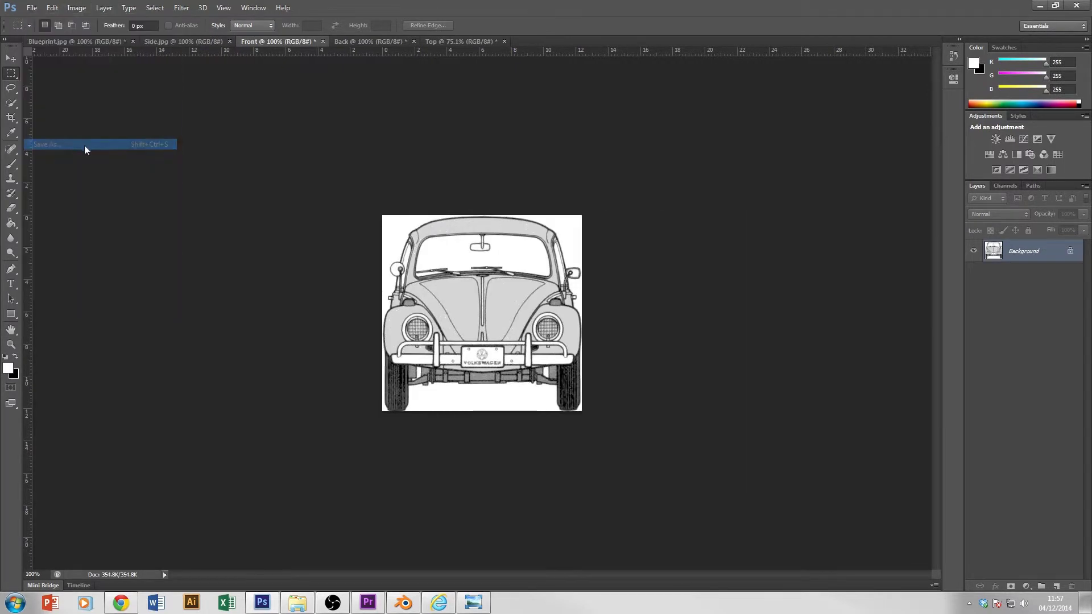
left_click(280, 331)
left_click(279, 329)
left_click(284, 316)
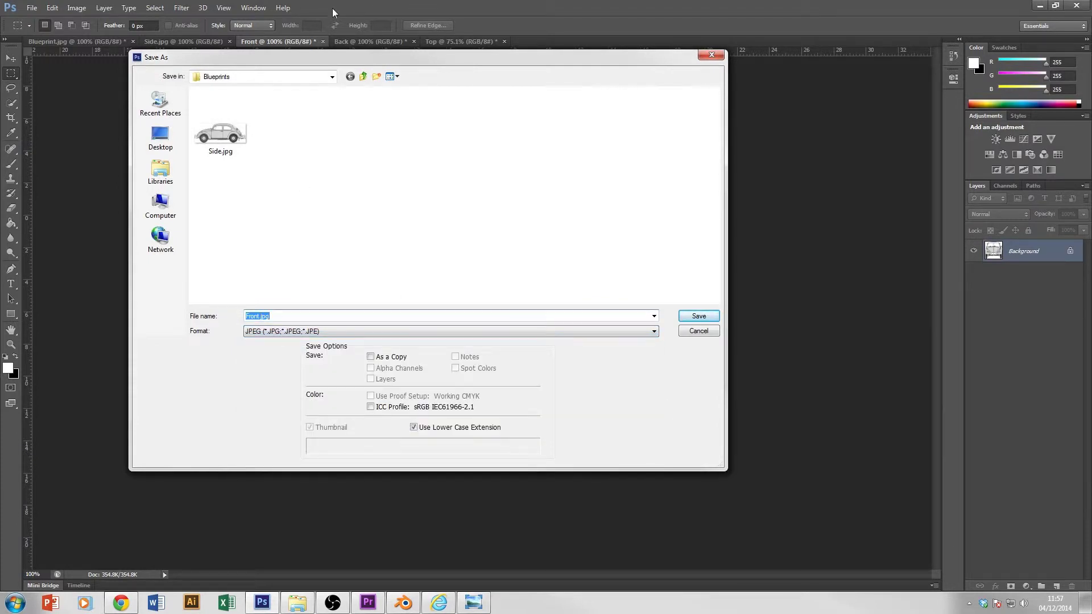
left_click_drag(352, 58, 426, 145)
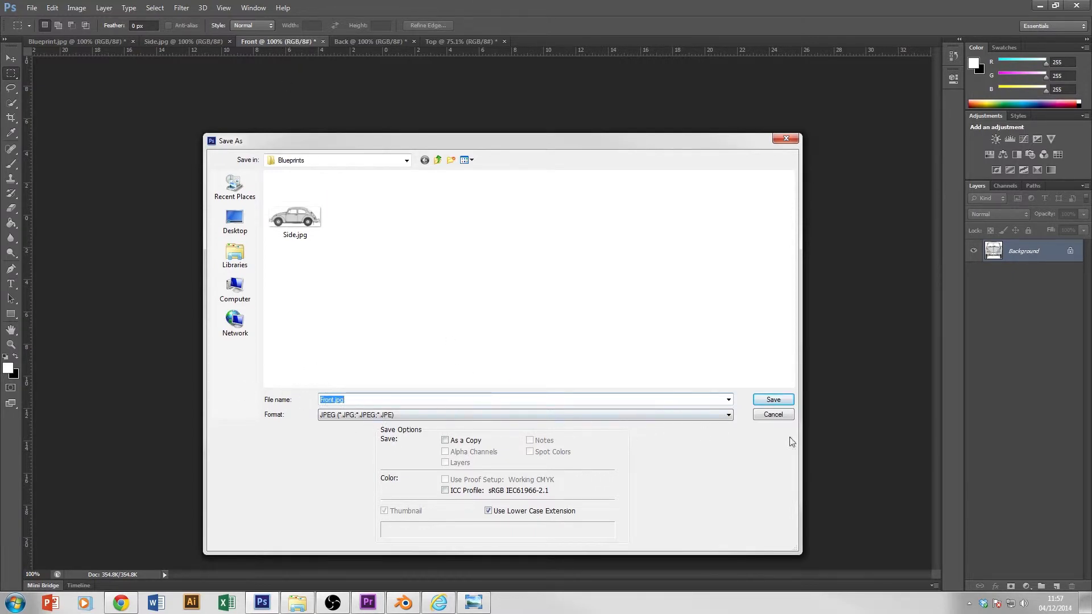
left_click(773, 400)
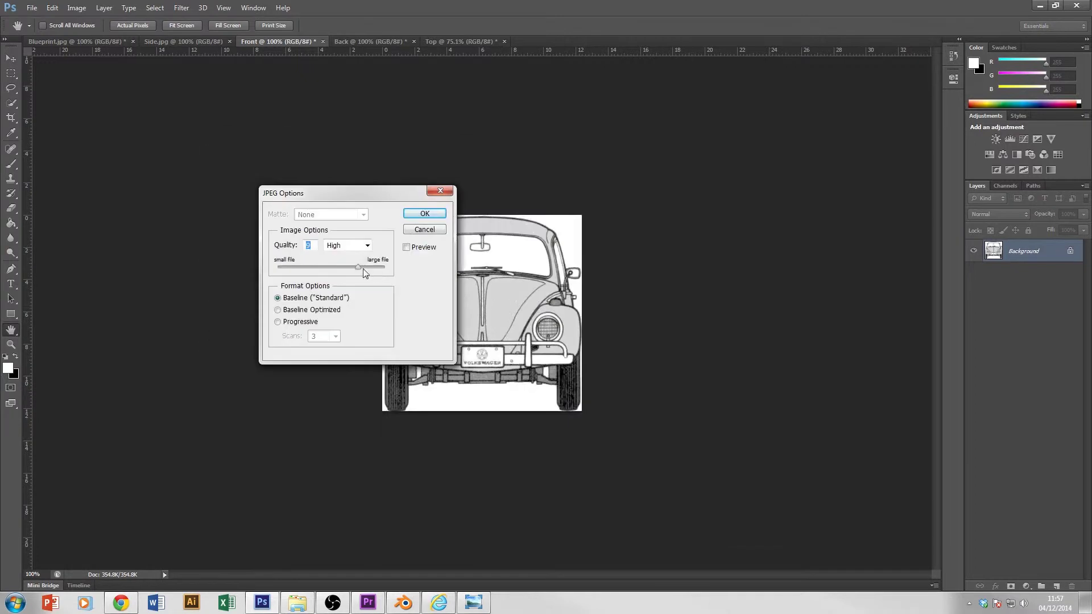
key("Return")
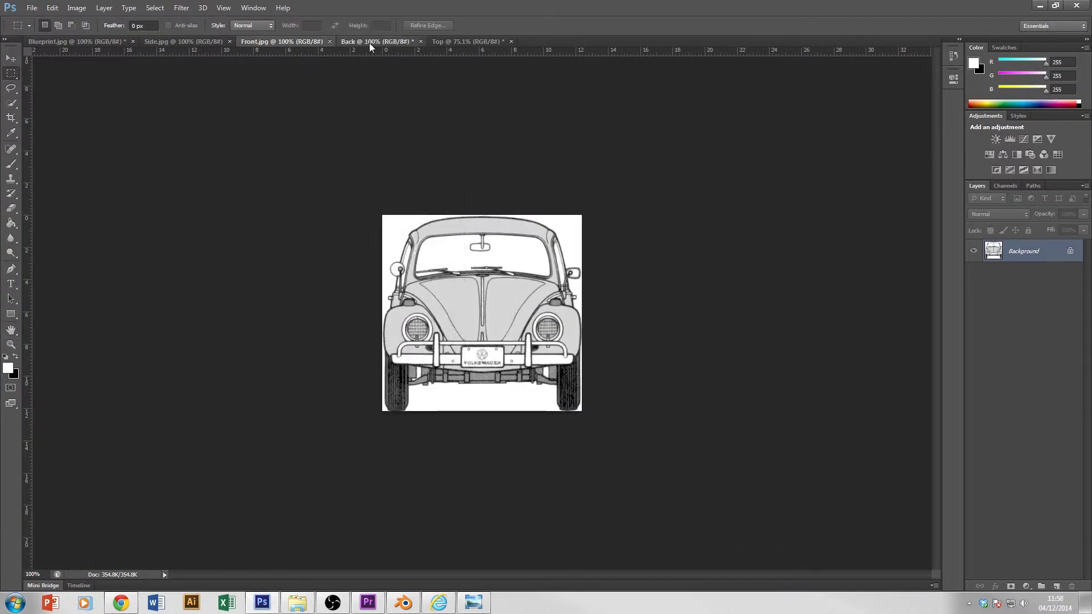
- Save the Back document as the JPEG file Back.jpg in the Blueprints folder, accepting the current JPEG options
left_click(370, 42)
left_click(33, 8)
left_click(74, 145)
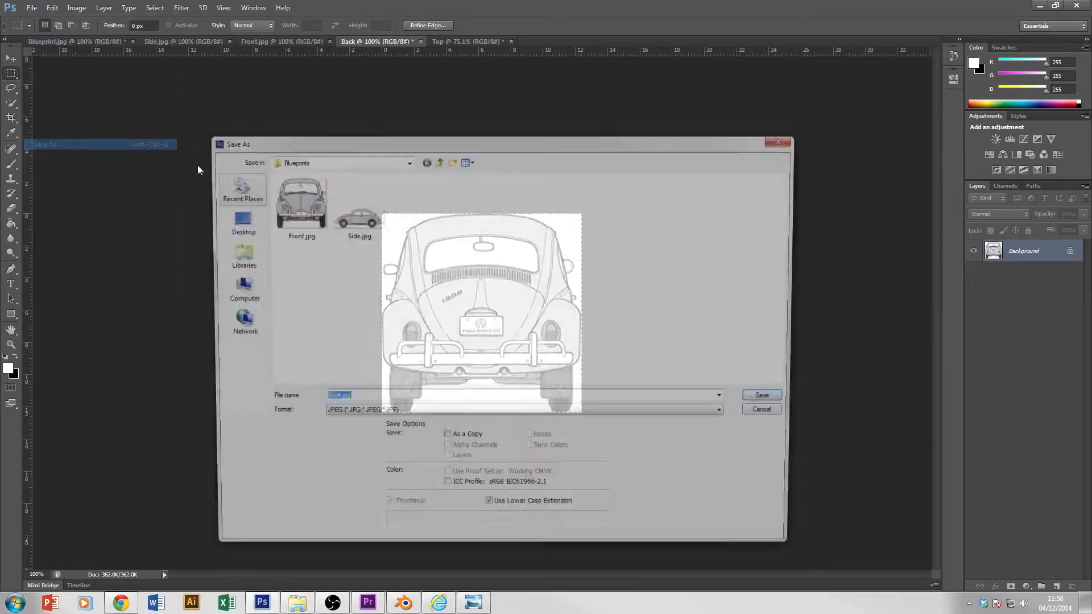
left_click(771, 399)
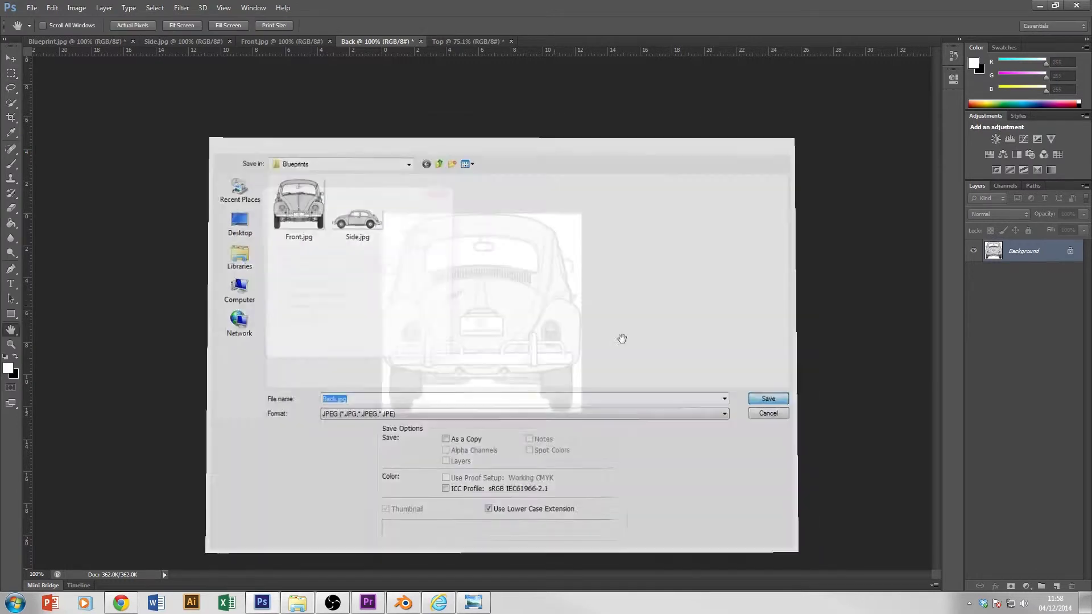
left_click(425, 214)
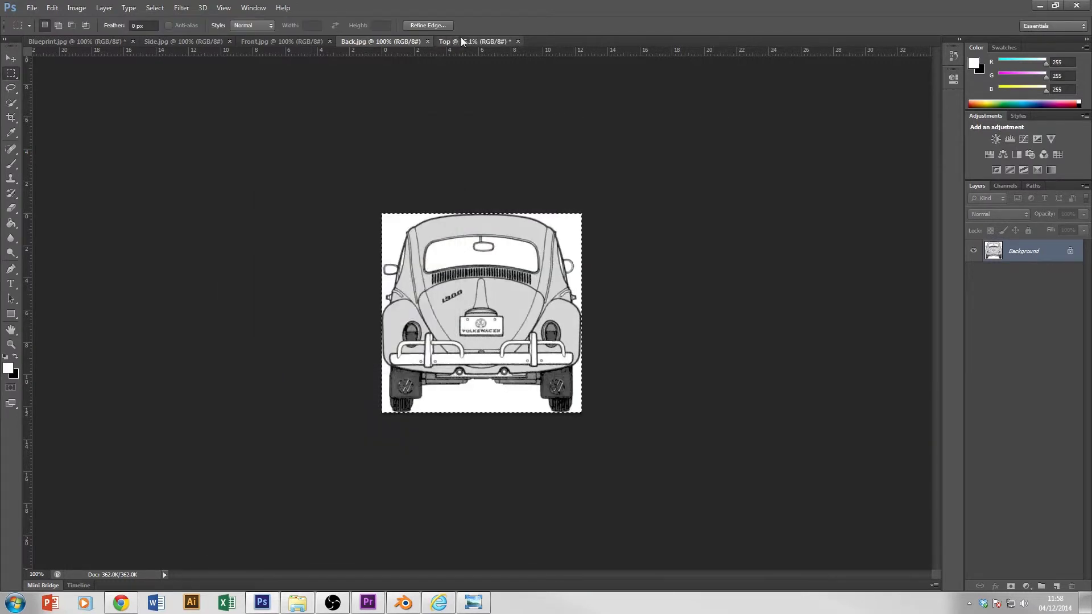
- Save the Top document as the JPEG file Top.jpg in the Blueprints folder with quality 9 (High)
left_click(468, 41)
left_click(32, 8)
left_click(63, 146)
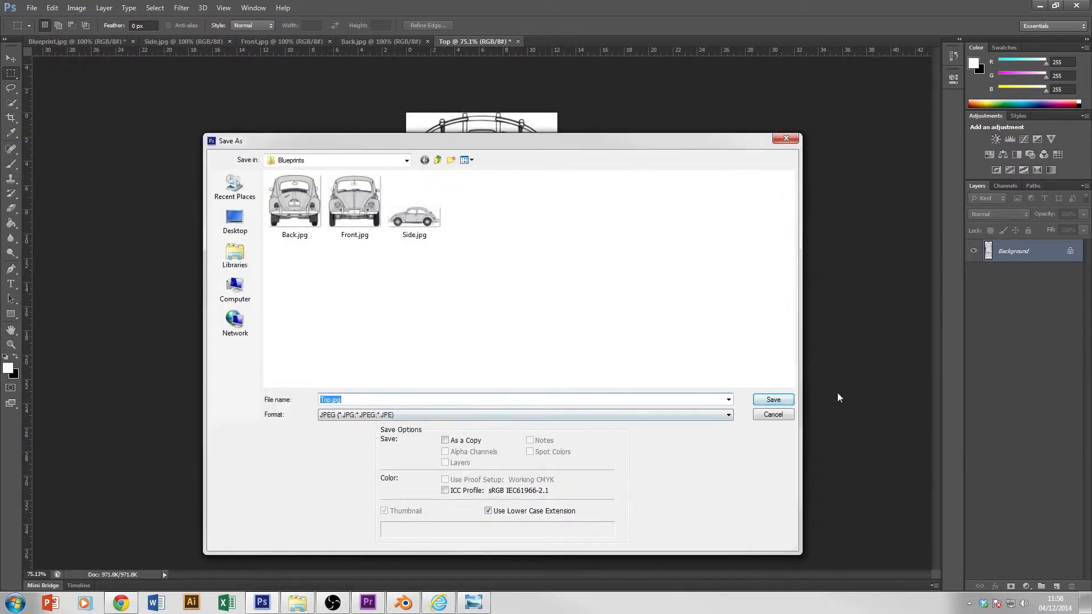
left_click(779, 400)
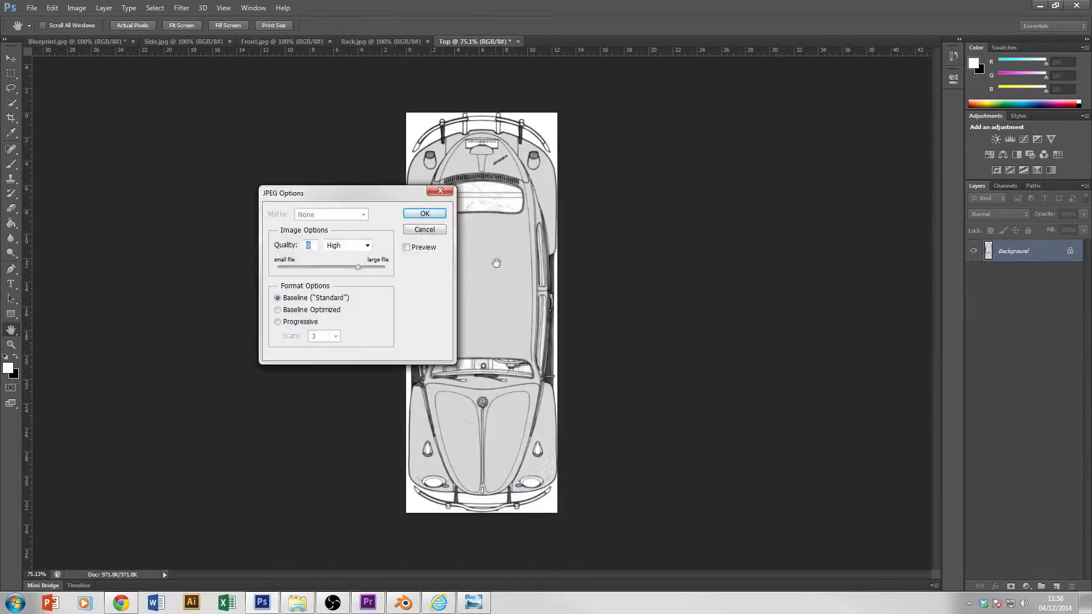
left_click(426, 213)
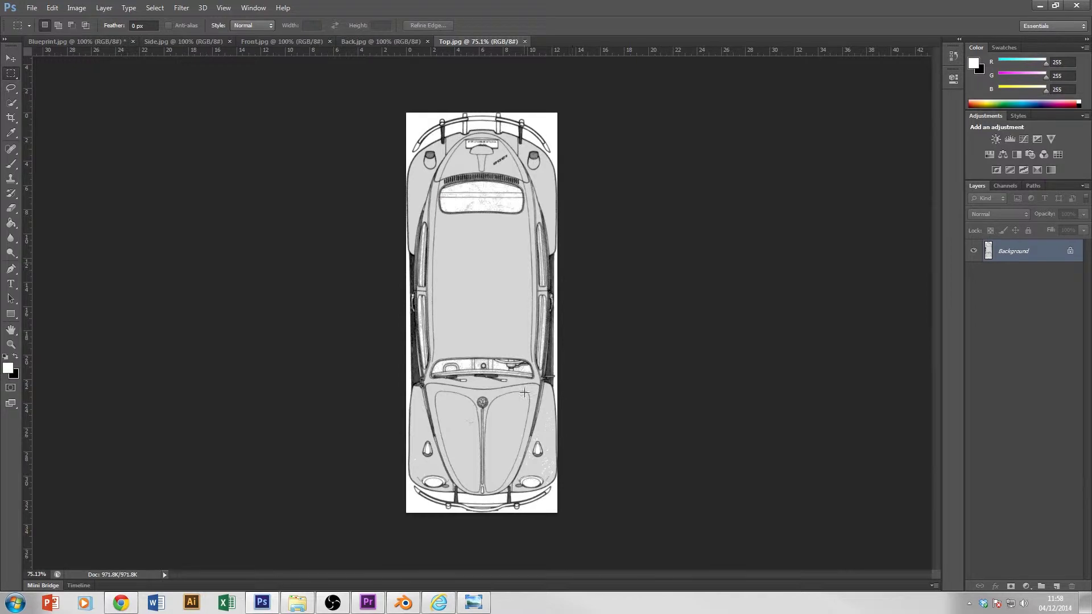
- Switch to Blender, set the 3D view to right orthographic and show the view's properties sidebar
left_click(404, 602)
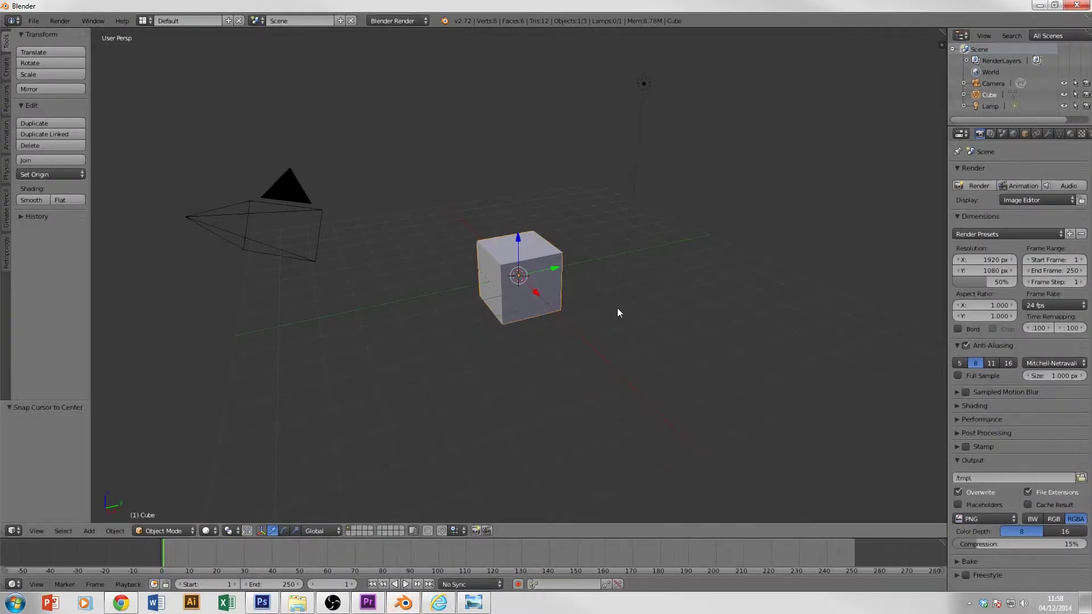
key("KP_3")
key("n")
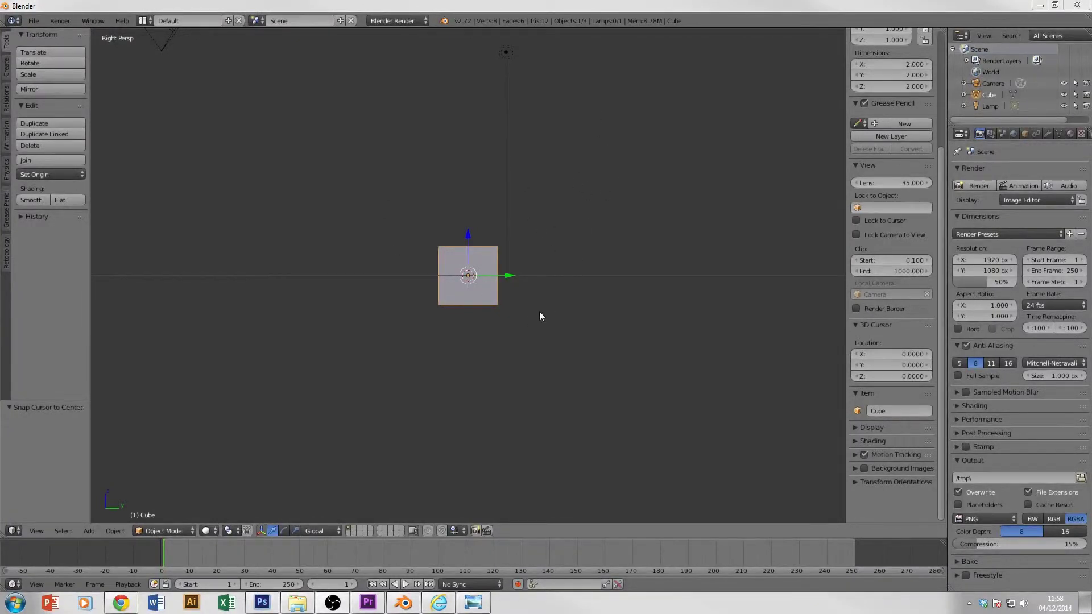
key("KP_5")
left_click(512, 297)
scroll(468, 219, "up", 5)
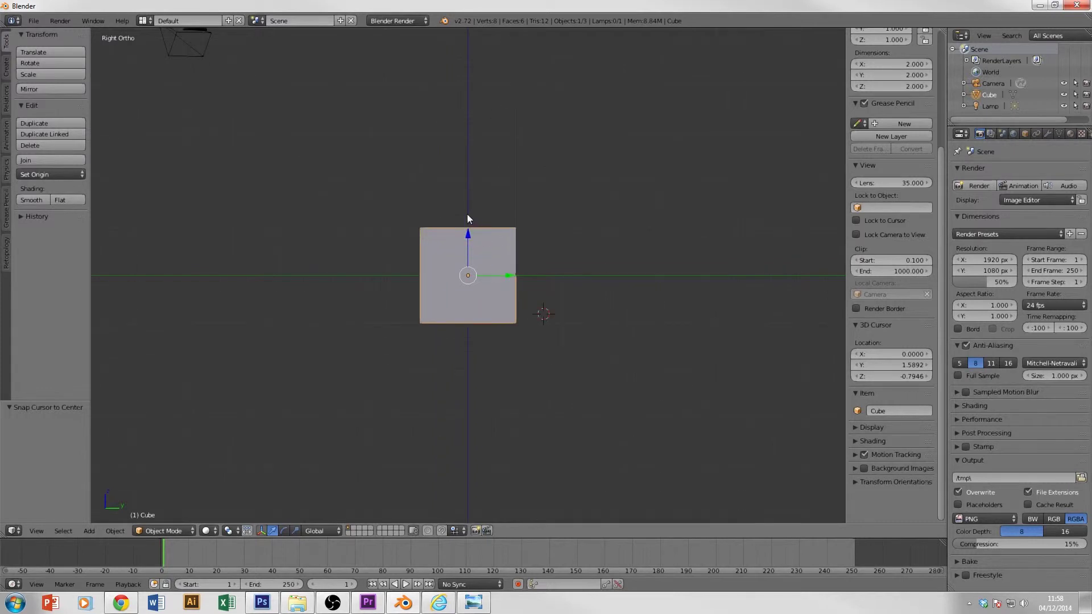
scroll(538, 222, "down", 3)
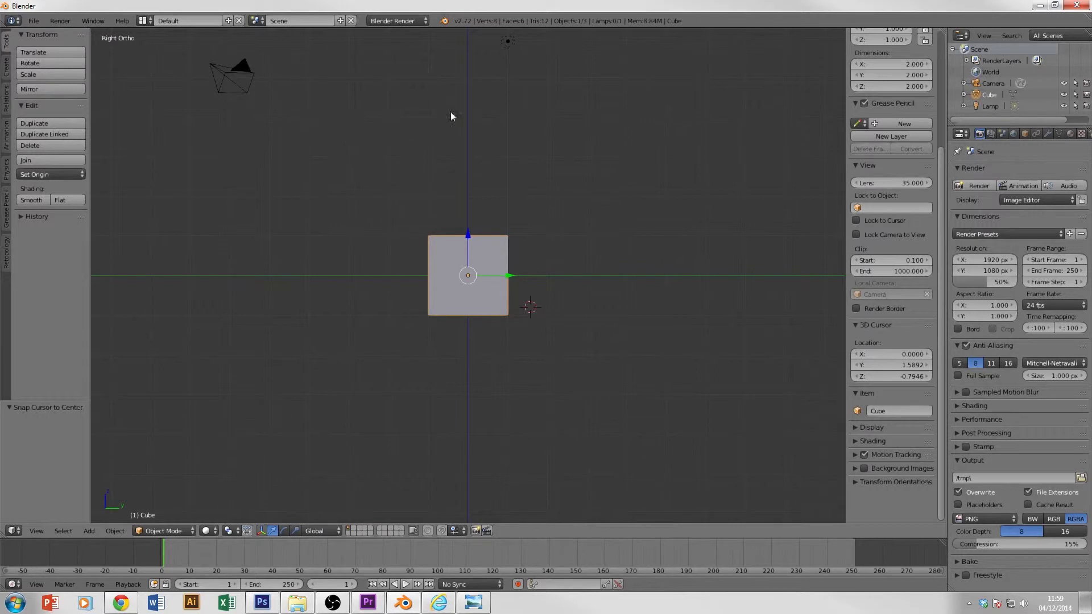
scroll(342, 139, "up", 5)
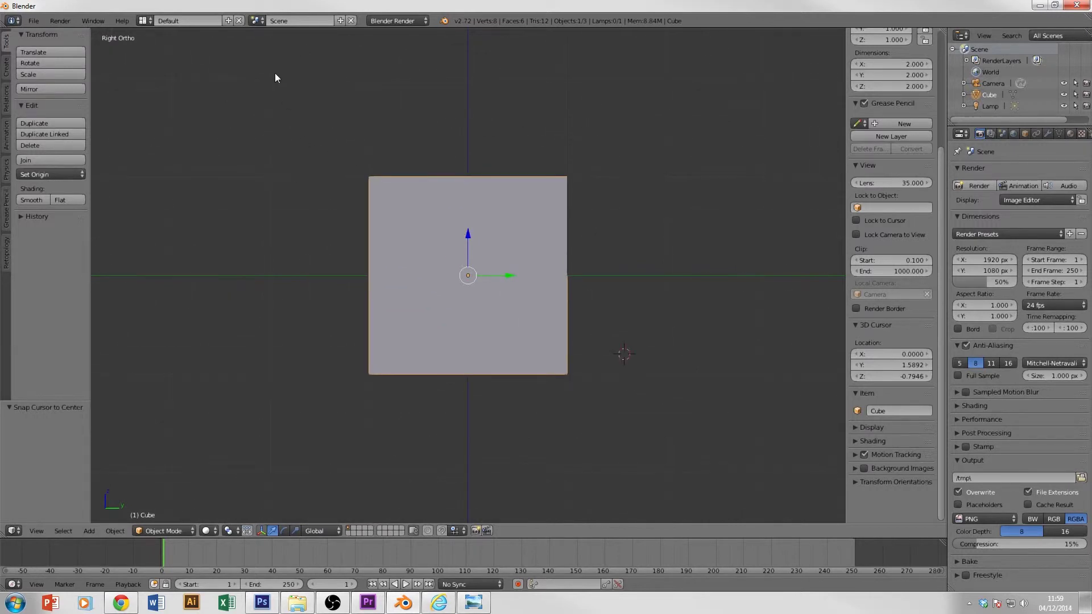
scroll(533, 373, "down", 3)
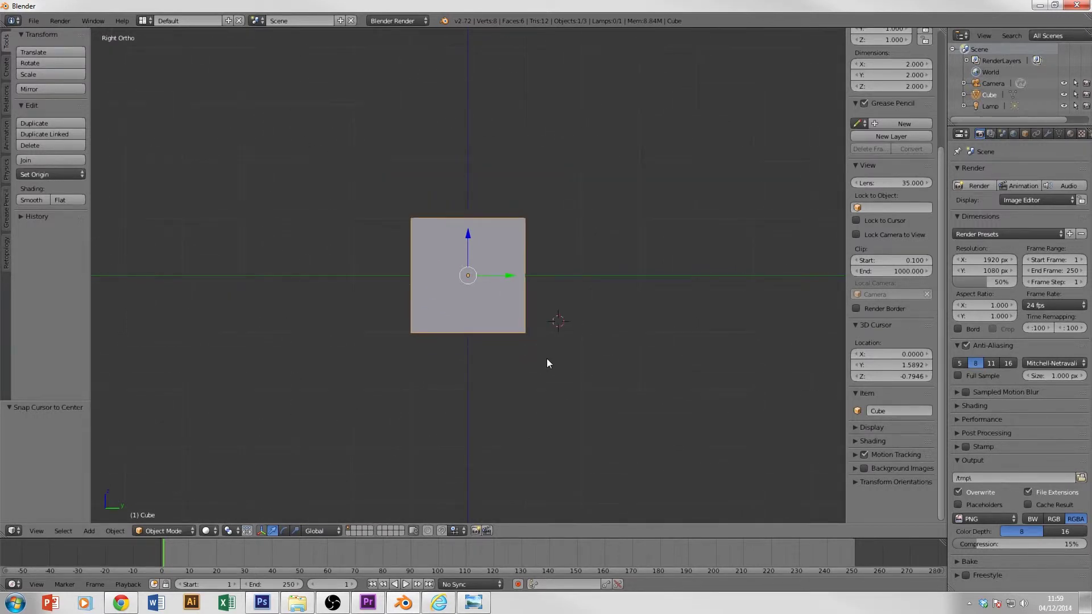
- Compare perspective with orthographic projection and look through the front and right views, ending in the top orthographic view
key("KP_5")
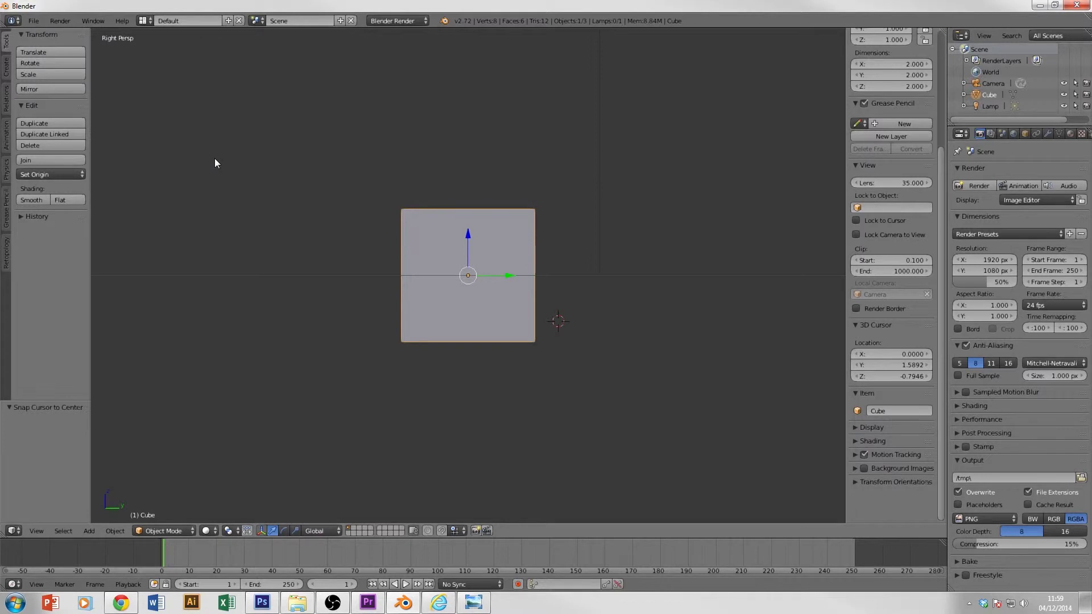
key("KP_5")
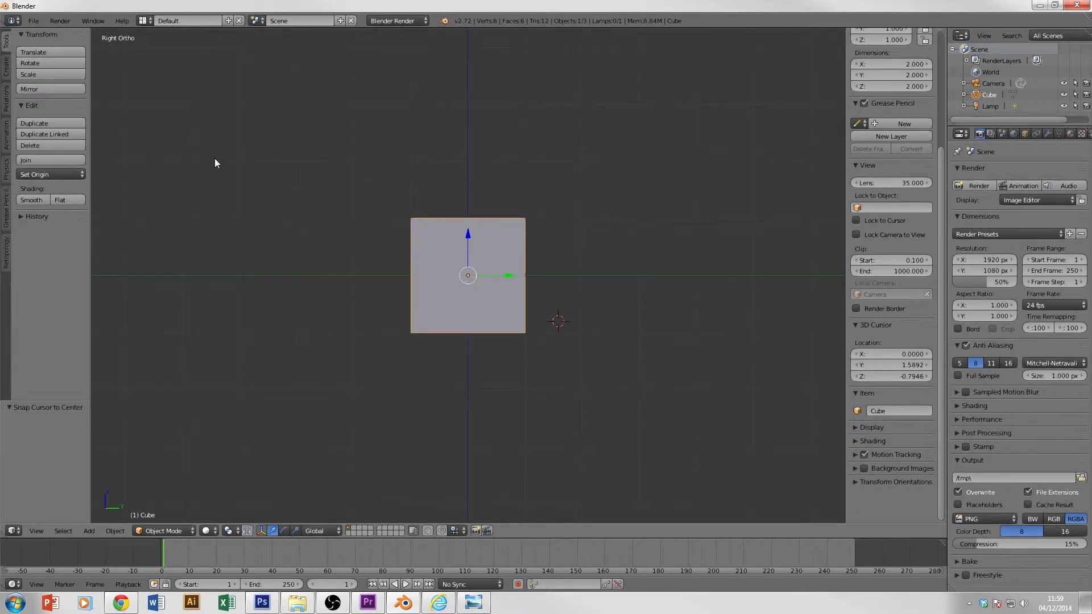
scroll(385, 190, "down", 3)
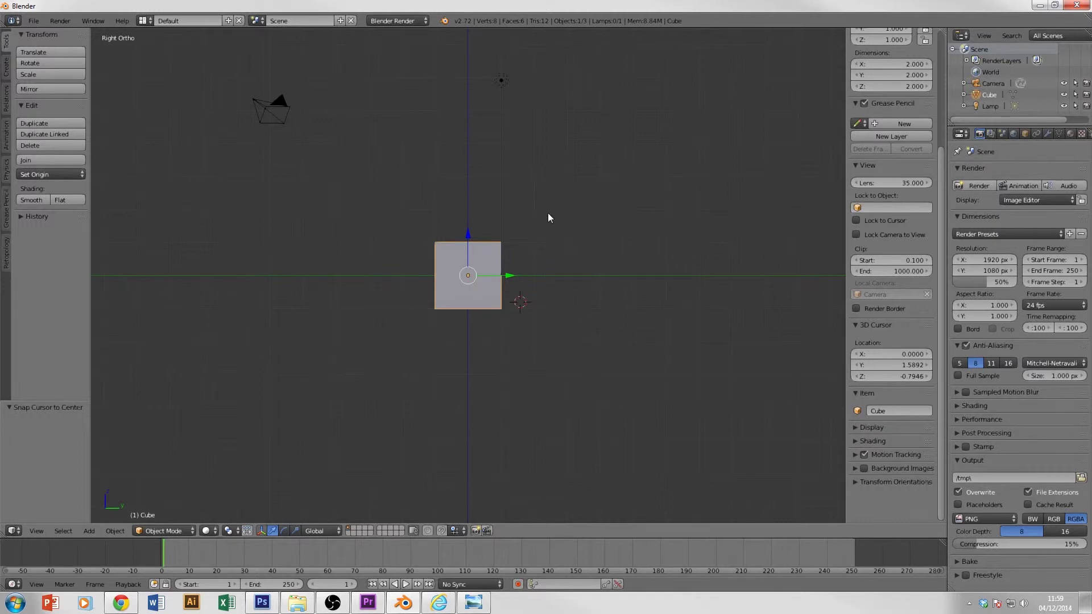
key("ctrl+KP_3")
key("KP_1")
key("KP_3")
key("KP_7")
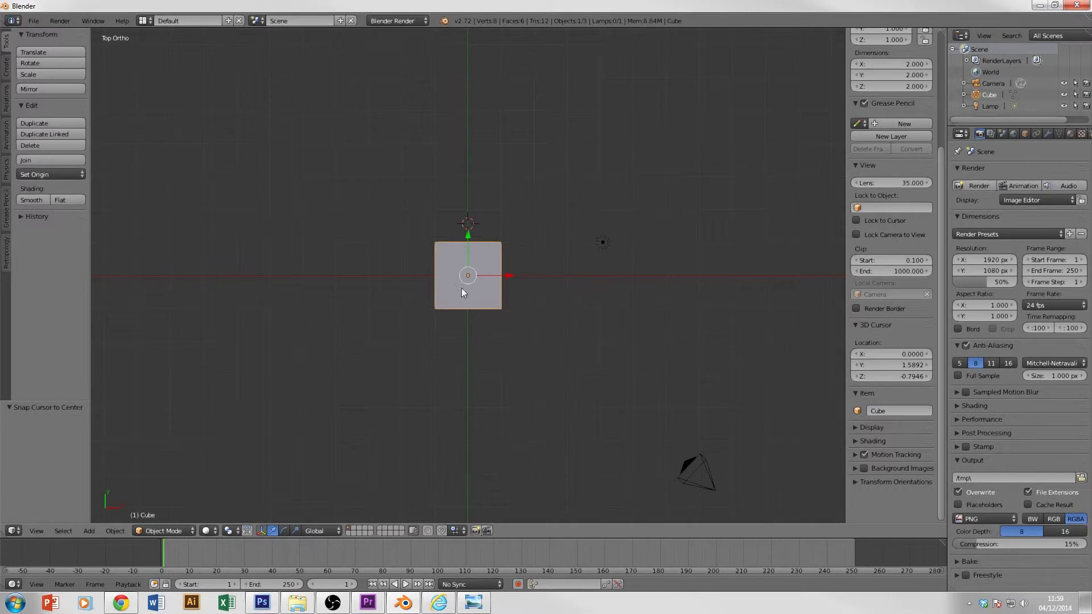
scroll(504, 301, "down", 2)
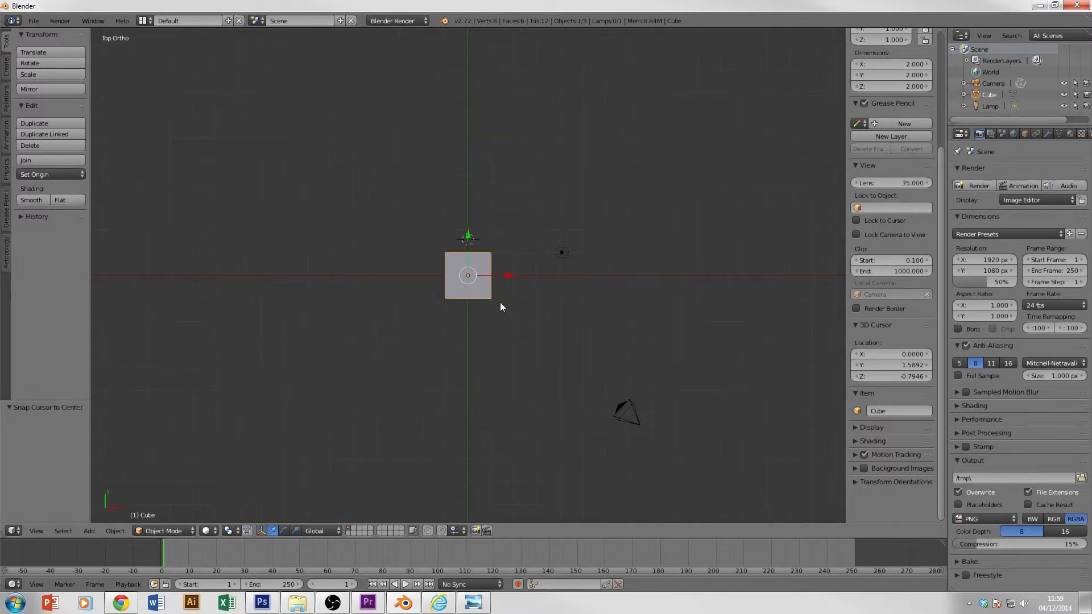
scroll(486, 304, "up", 2)
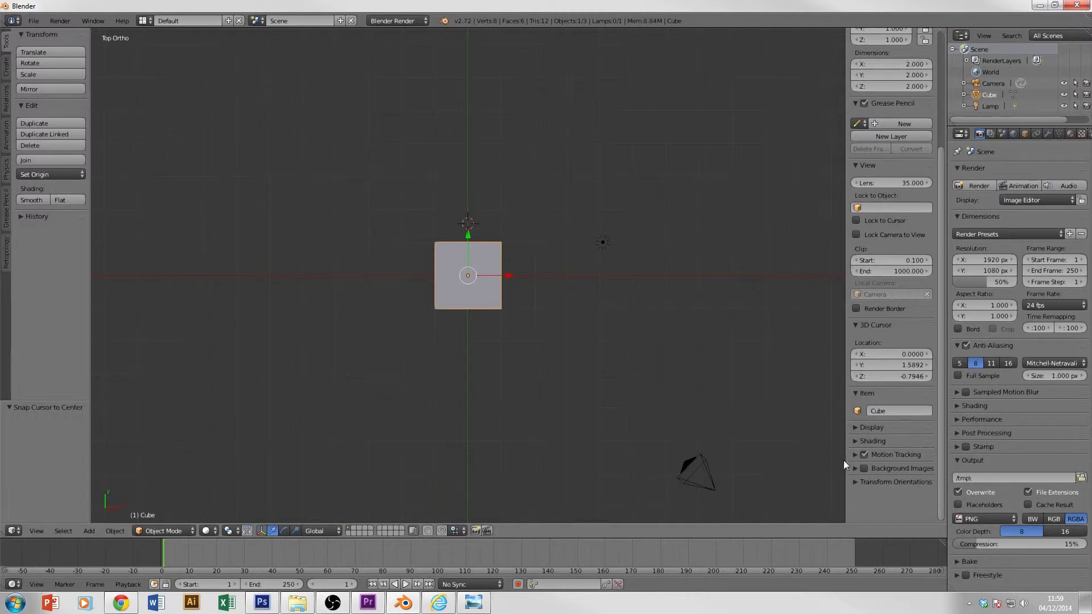
- Enable background images for the 3D view and add an empty background image slot
left_click(856, 469)
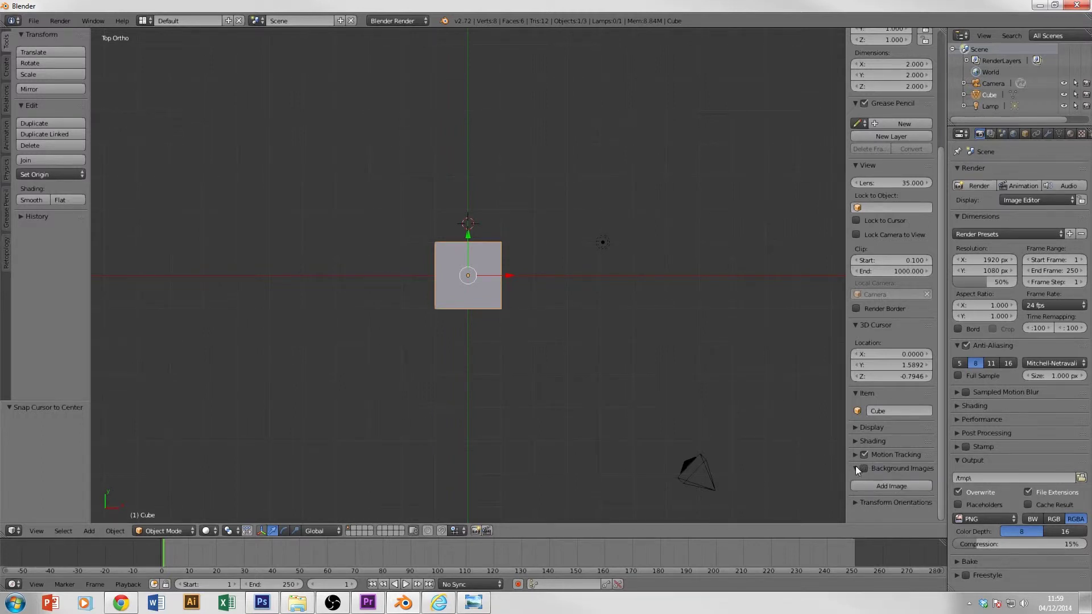
left_click(855, 467)
left_click(864, 469)
left_click(855, 469)
left_click(916, 486)
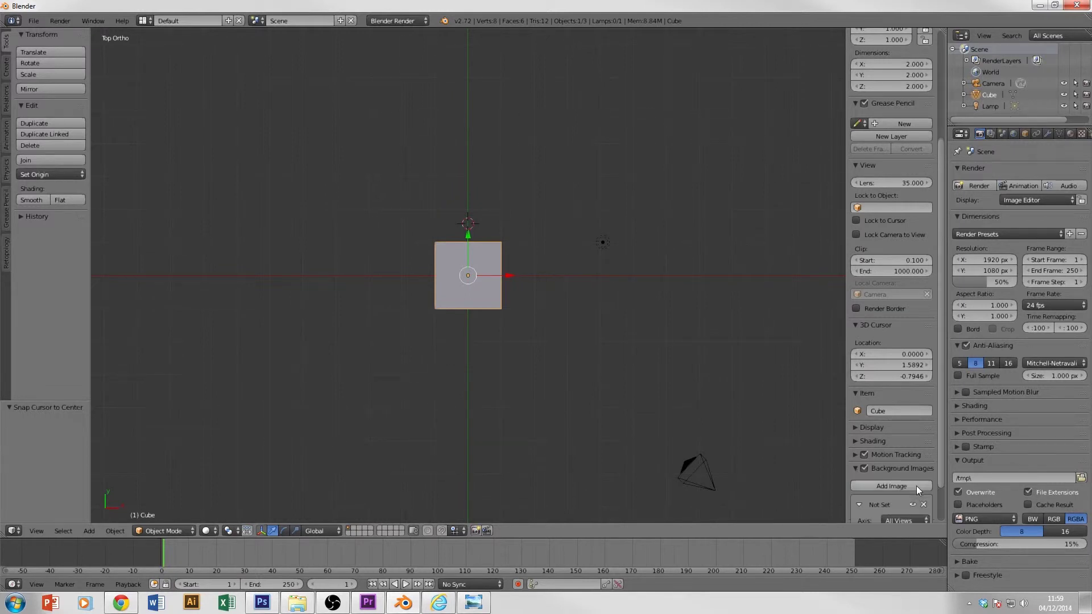
- Load Front.jpg from the Blueprints folder on the Desktop into the empty background image slot
scroll(902, 445, "down", 2)
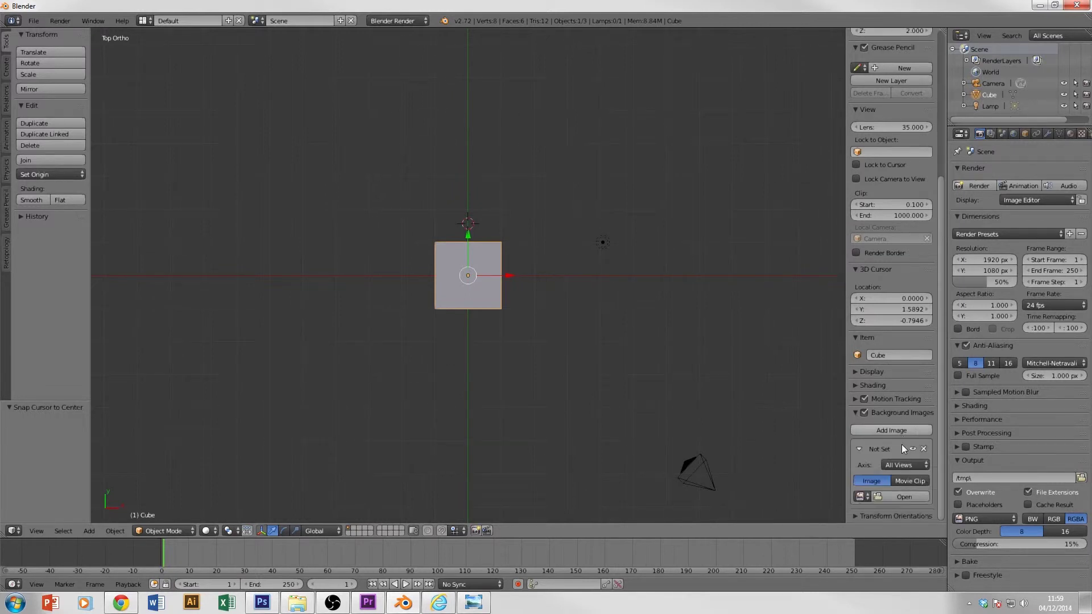
left_click(886, 495)
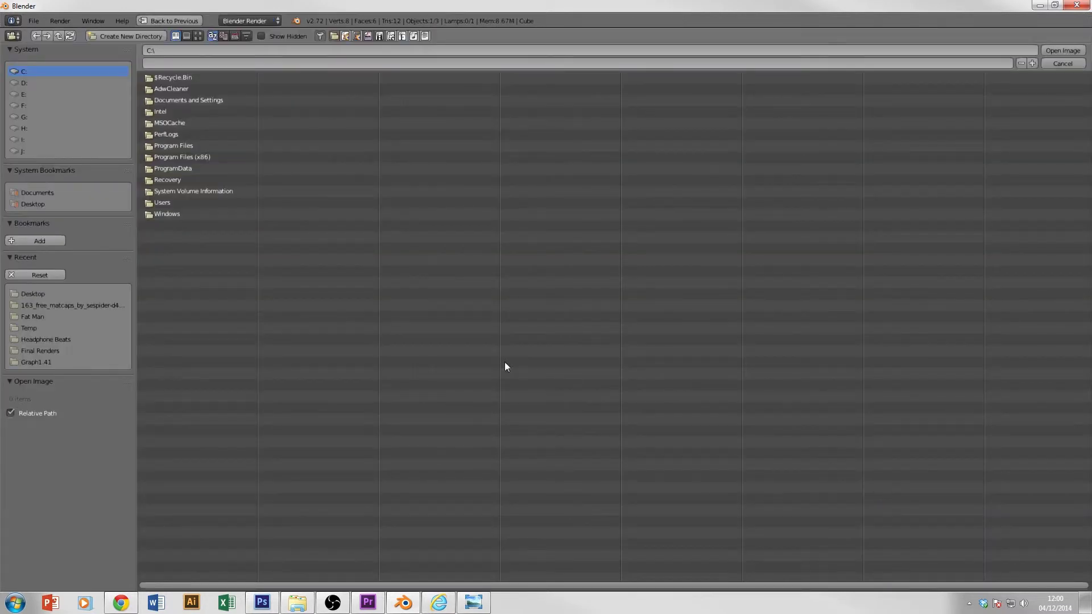
left_click(34, 294)
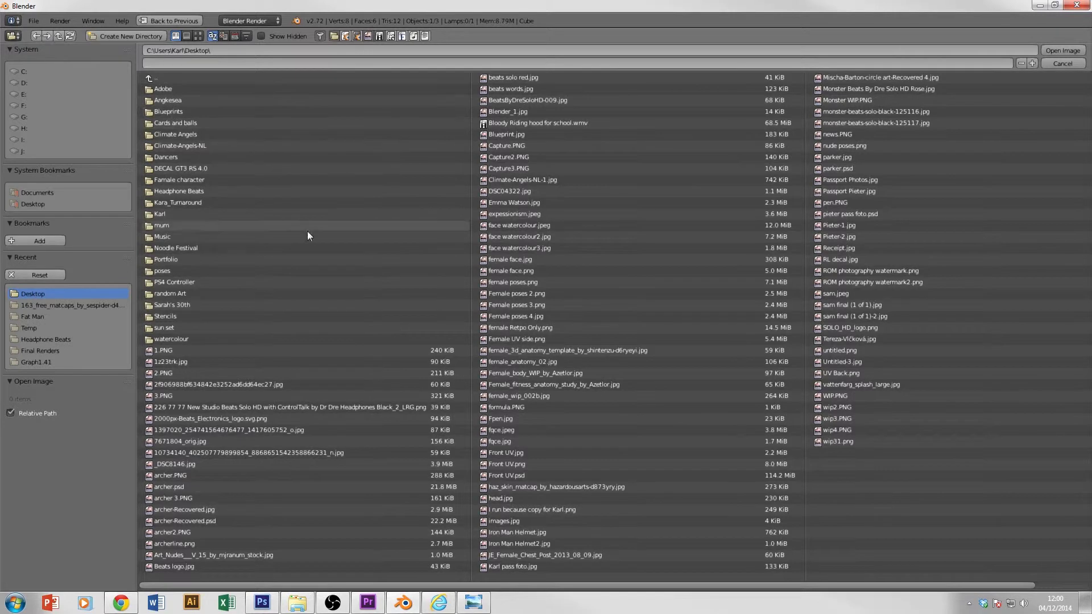
left_click(166, 113)
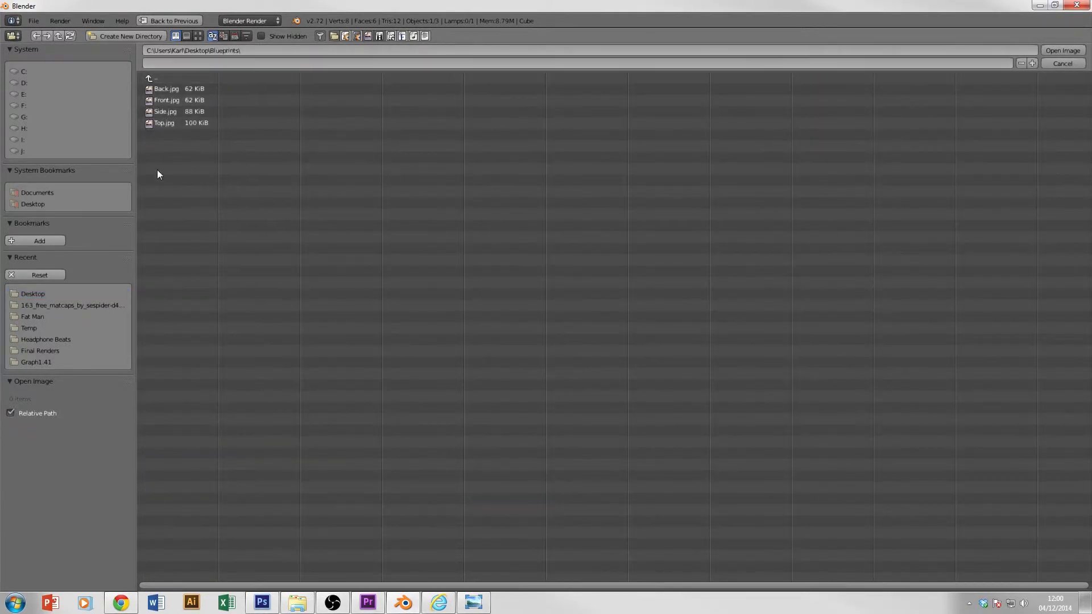
left_click(182, 99)
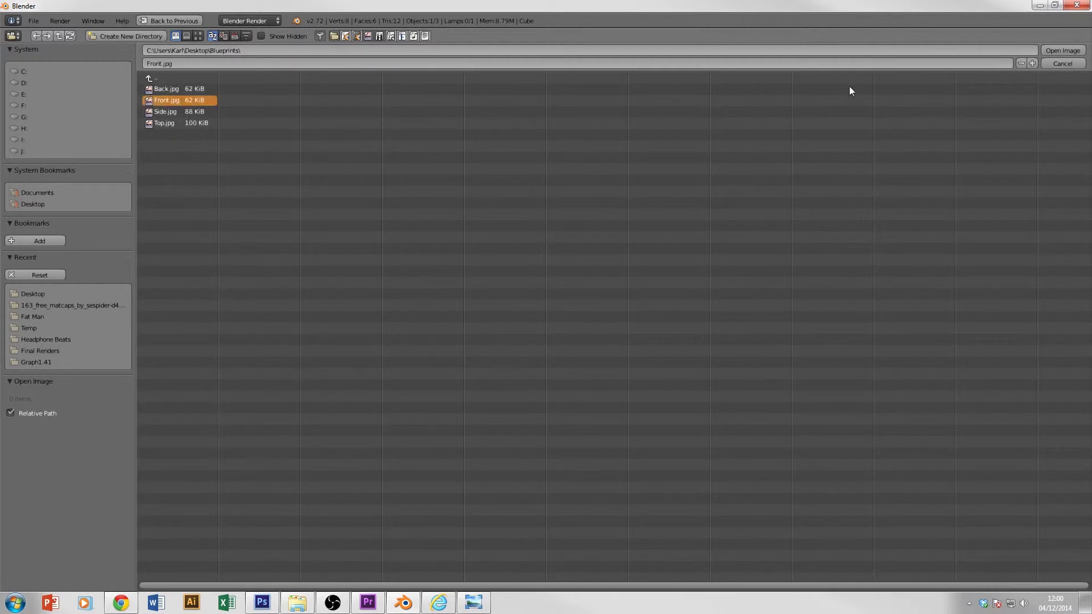
left_click(1049, 52)
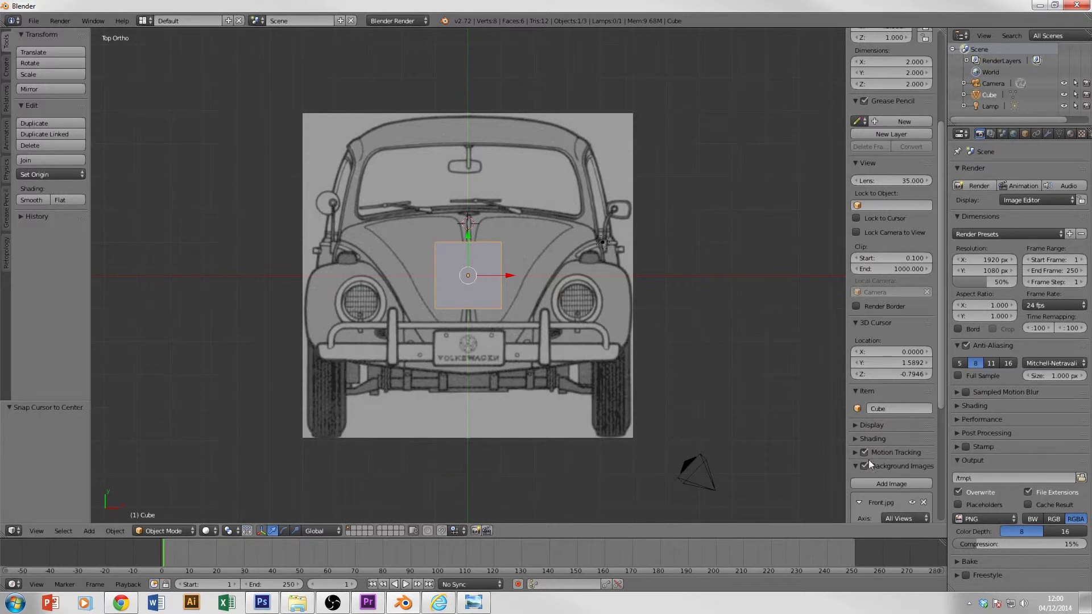
- Add a second background image and load Side.jpg from the Blueprints folder into it
scroll(868, 459, "down", 6)
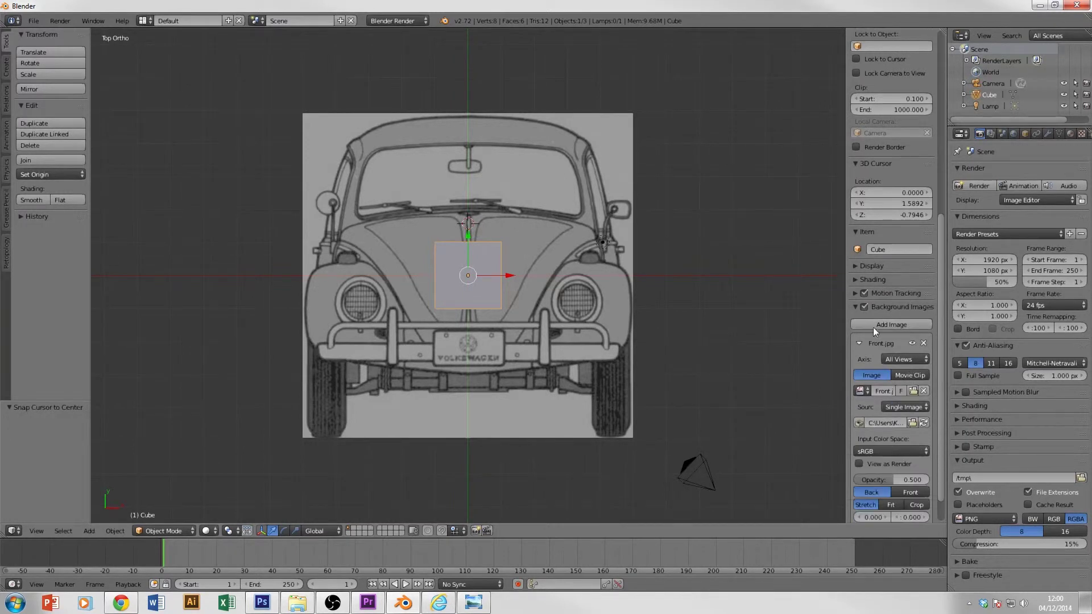
scroll(899, 321, "down", 2)
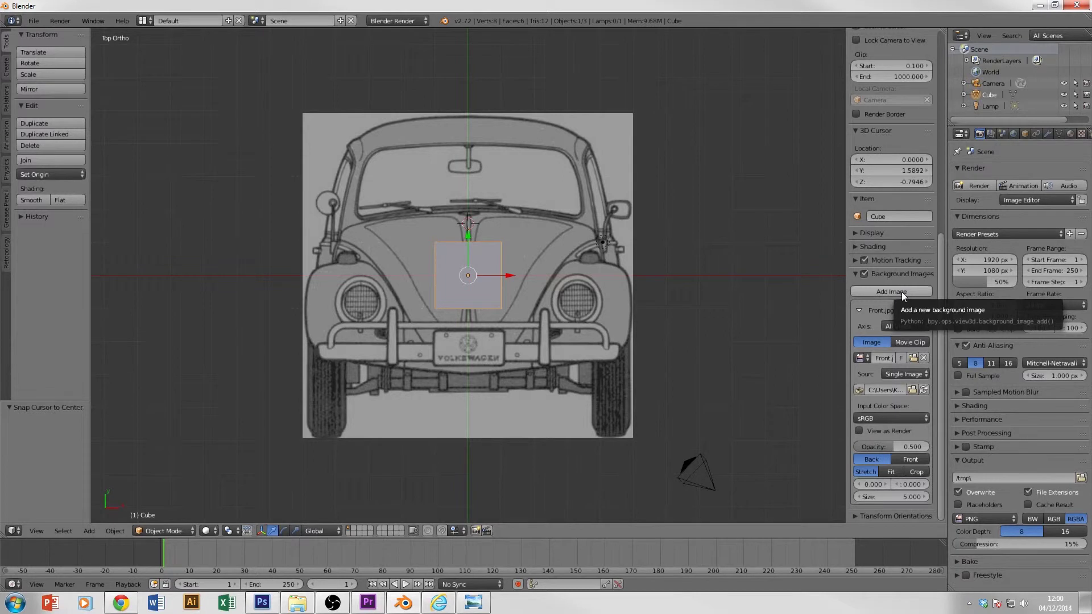
left_click(902, 294)
scroll(900, 346, "down", 3)
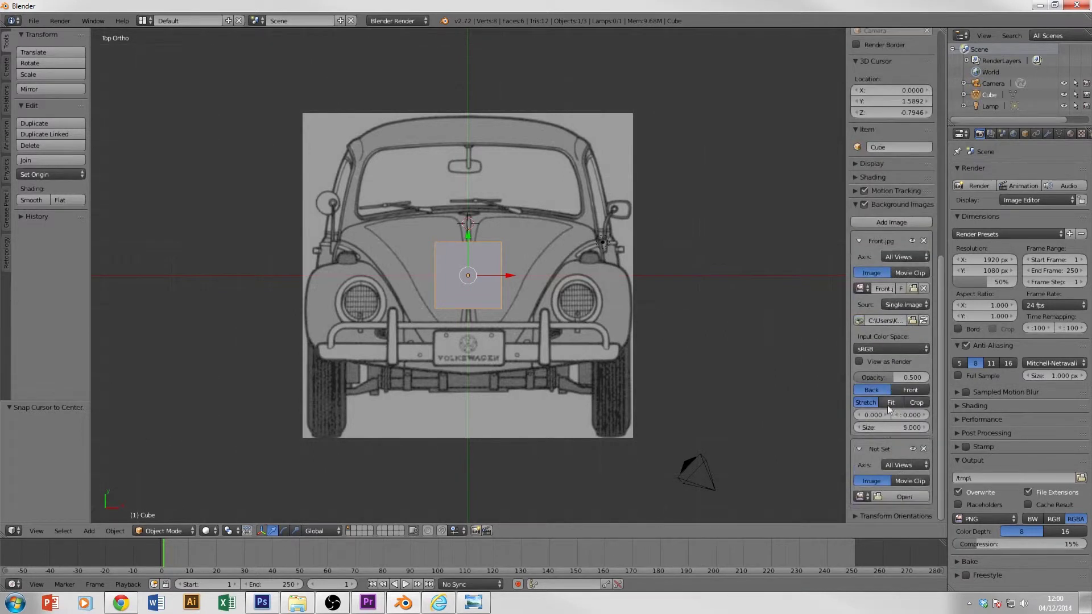
left_click(902, 497)
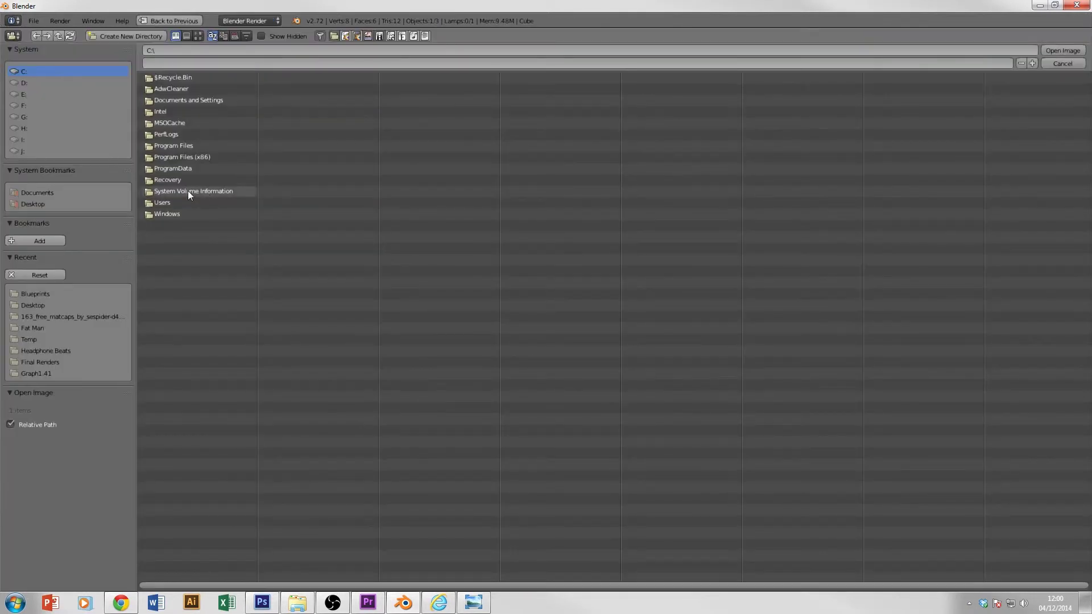
left_click(33, 294)
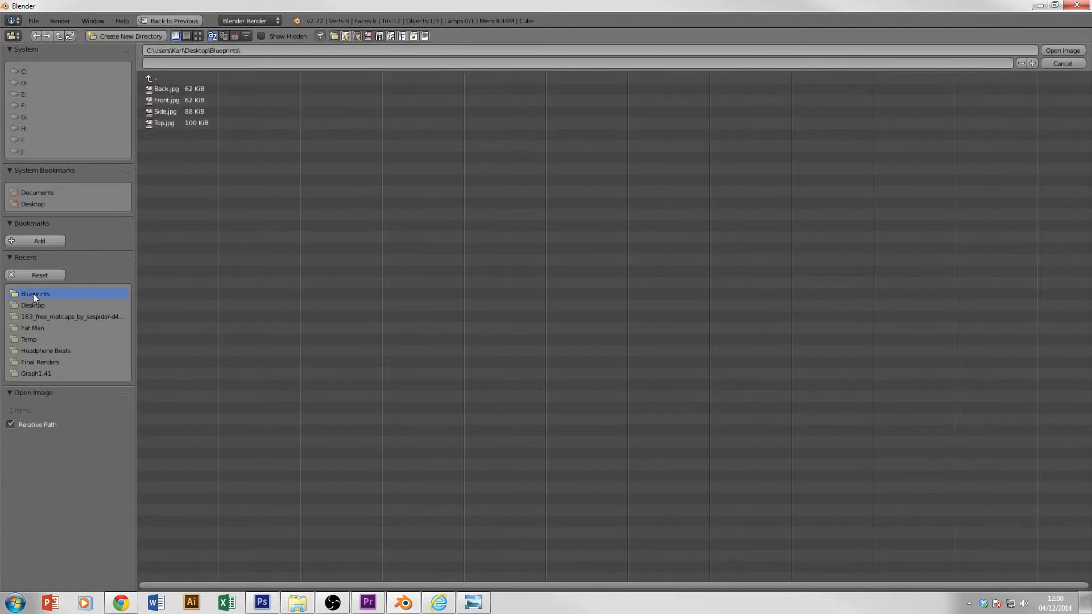
left_click(166, 112)
left_click(1063, 50)
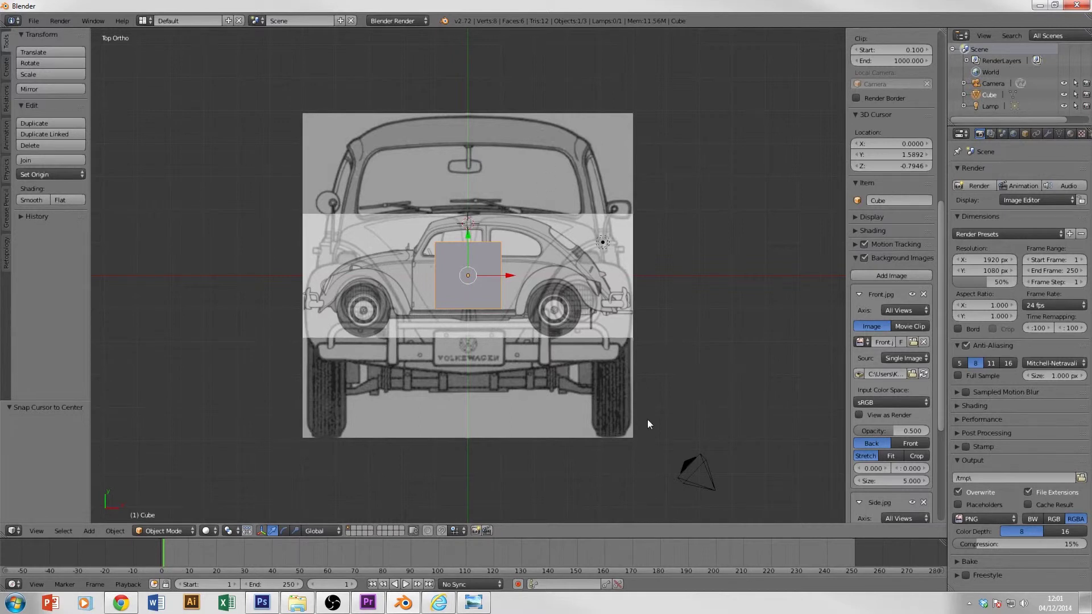
- Add a third background image and load Top.jpg from the Blueprints folder into it
scroll(885, 442, "down", 6)
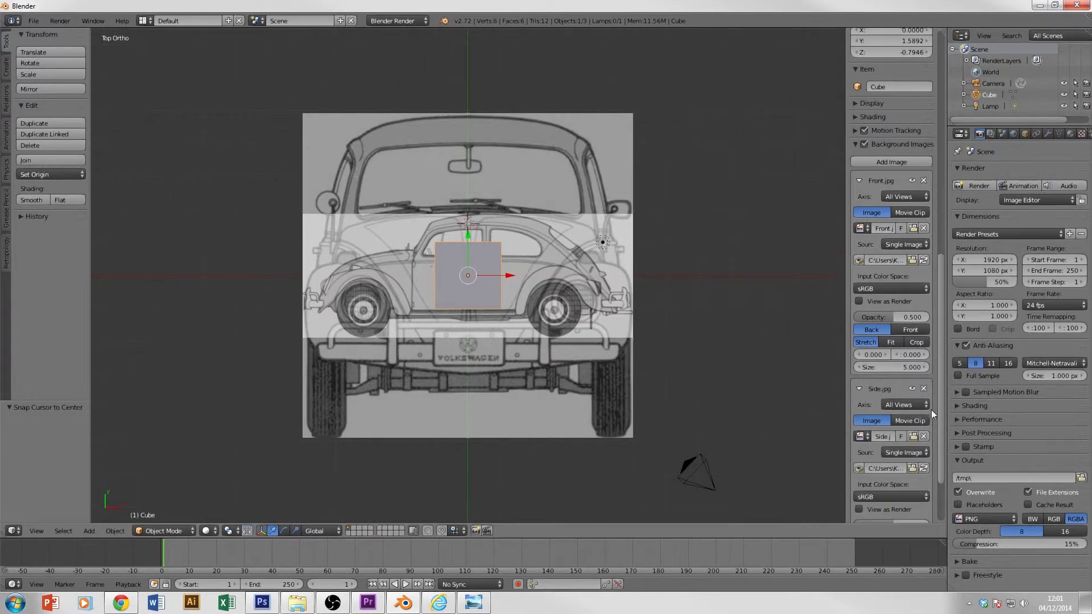
scroll(930, 438, "down", 3)
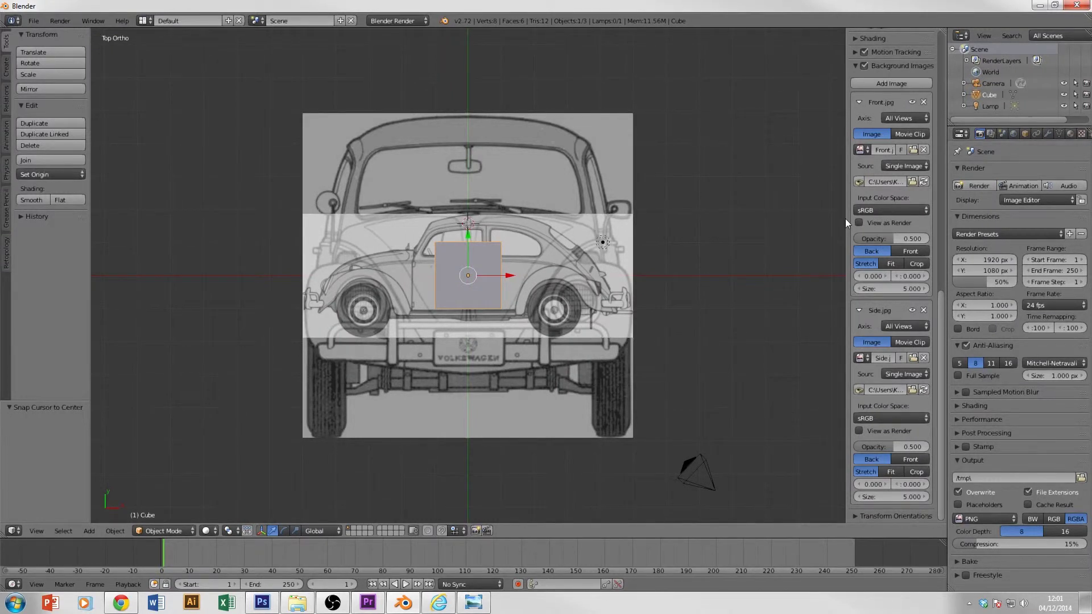
left_click(895, 83)
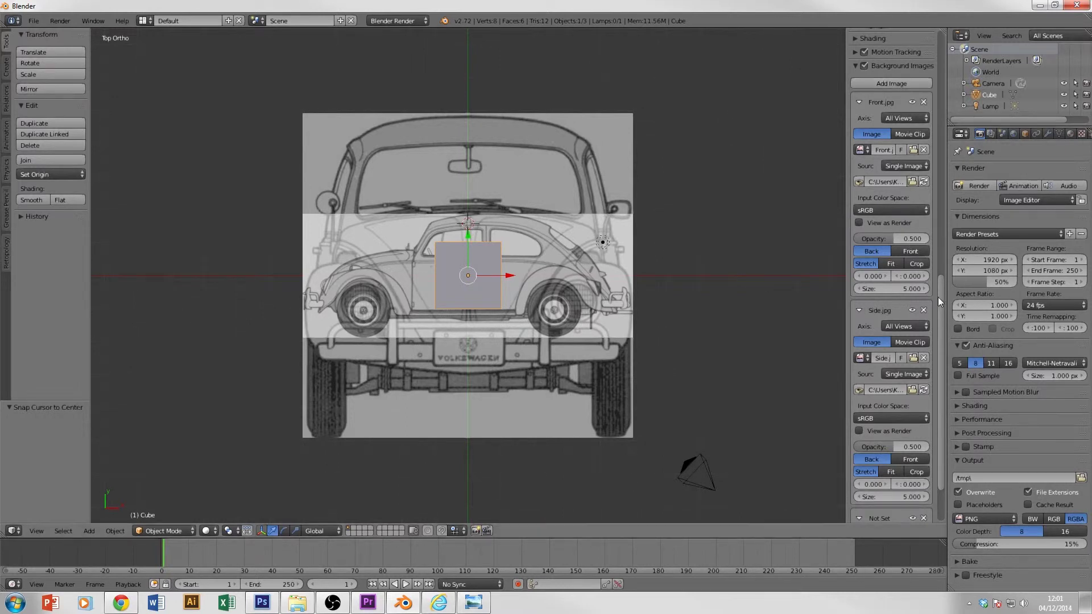
scroll(942, 318, "down", 3)
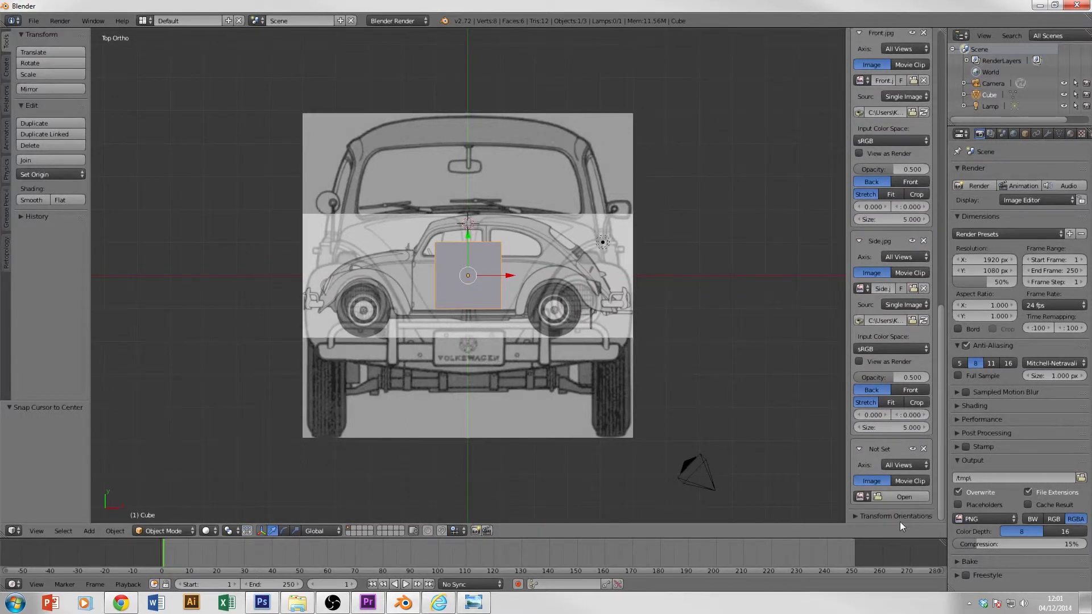
left_click(886, 496)
left_click(29, 295)
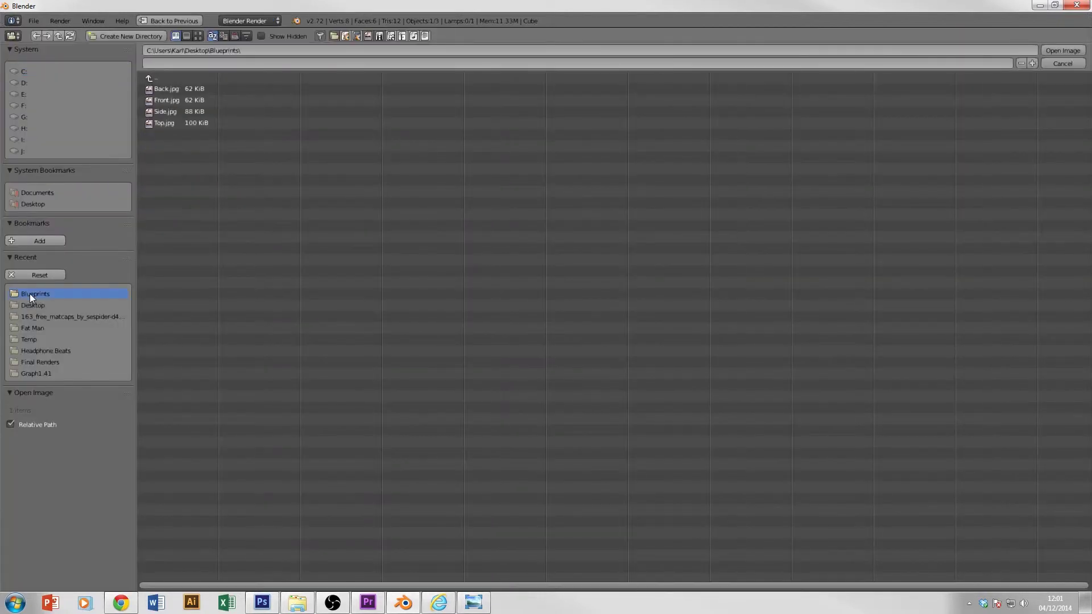
left_click(173, 124)
left_click(1056, 49)
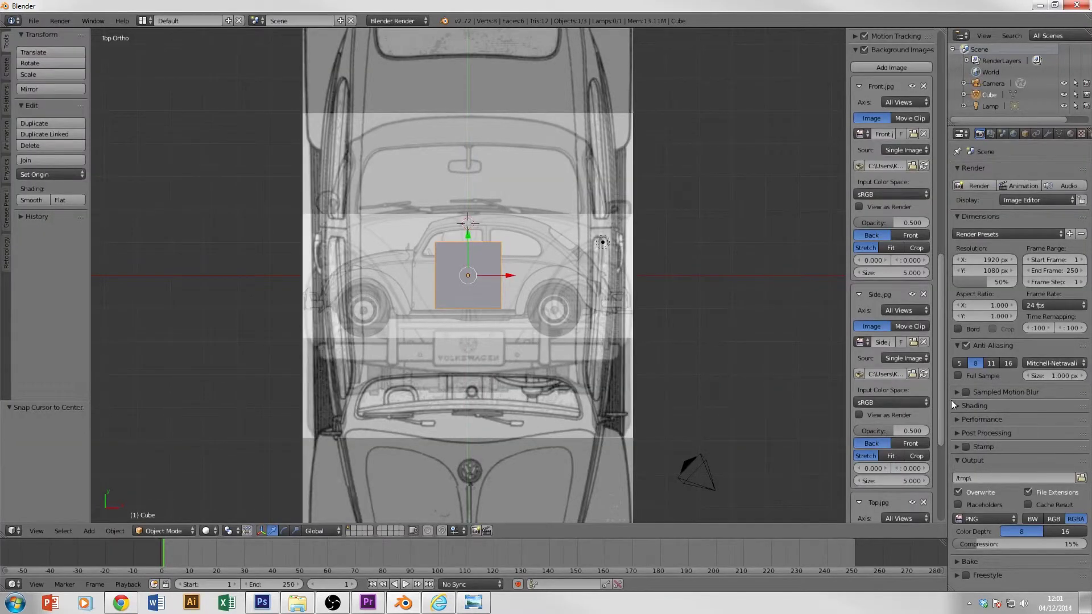
- Add a fourth background image and load Back.jpg from the Blueprints folder into it
scroll(943, 381, "down", 2)
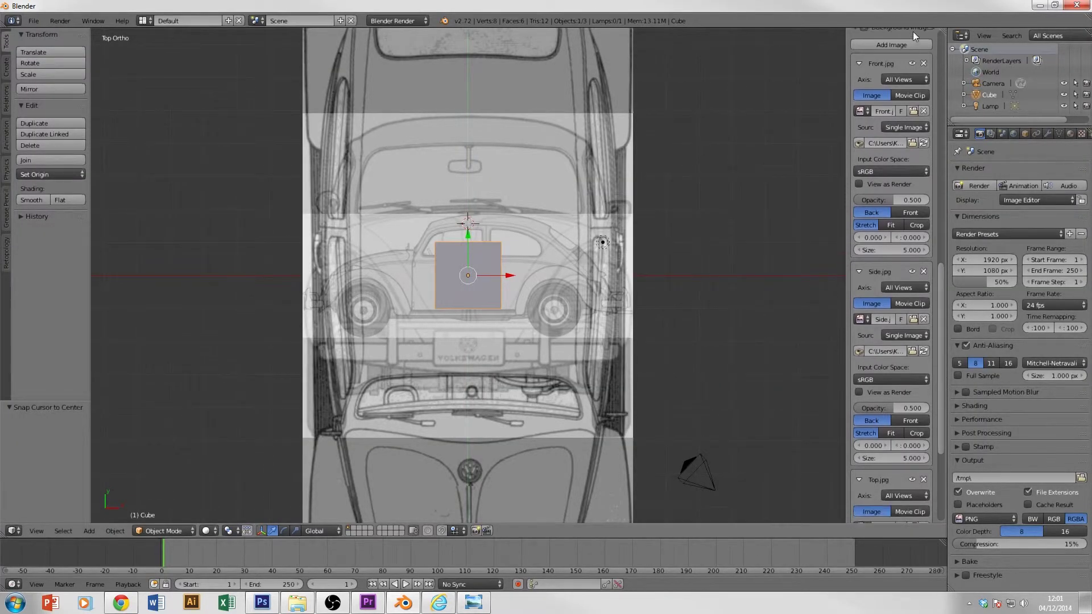
left_click(892, 45)
left_click_drag(943, 281, 946, 411)
left_click(902, 497)
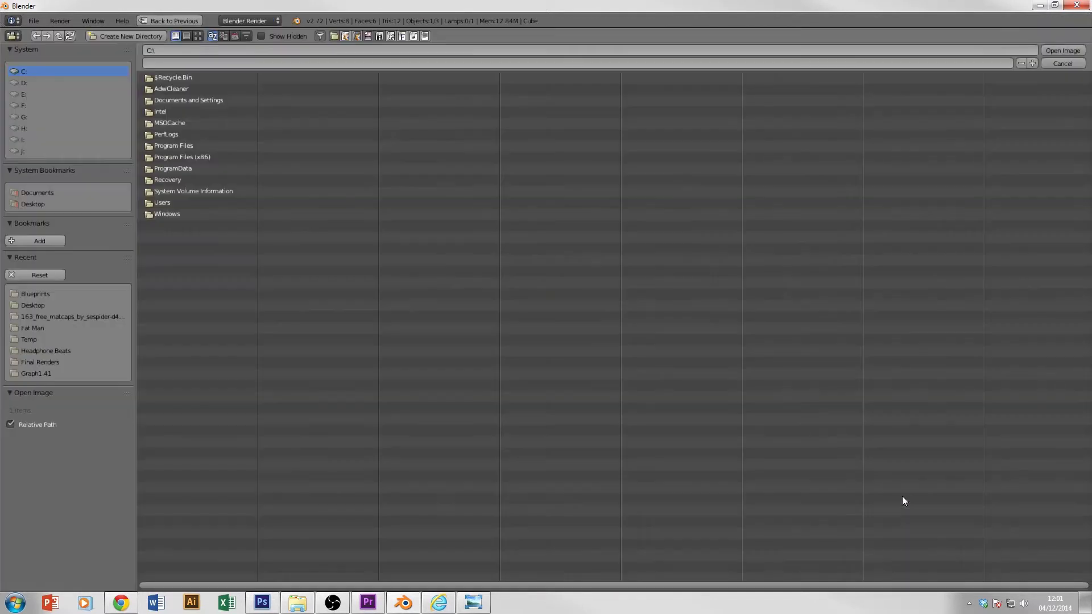
left_click(36, 292)
left_click(179, 88)
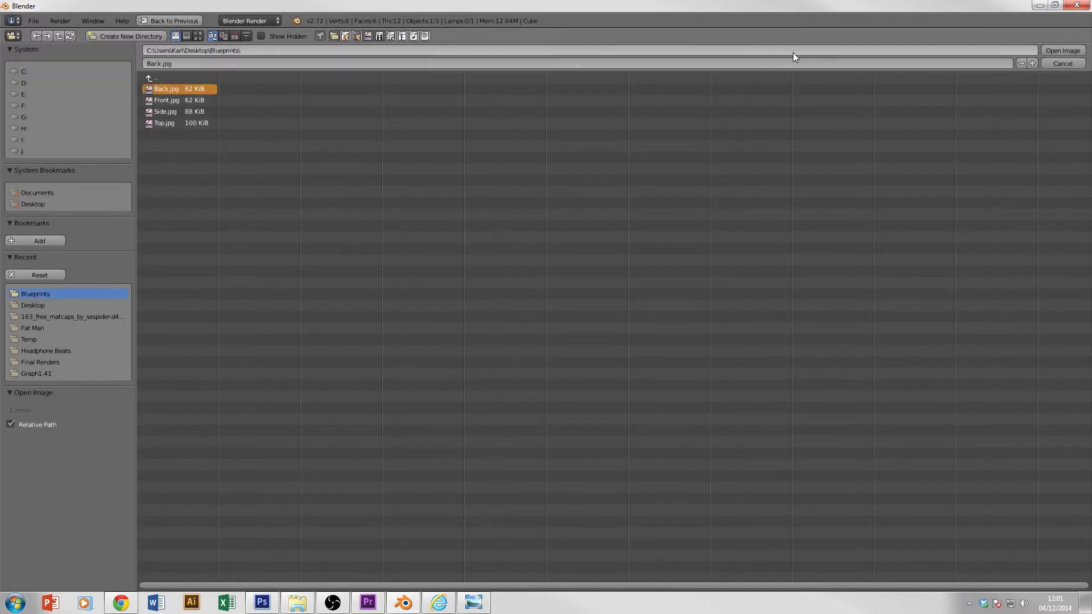
left_click(1056, 50)
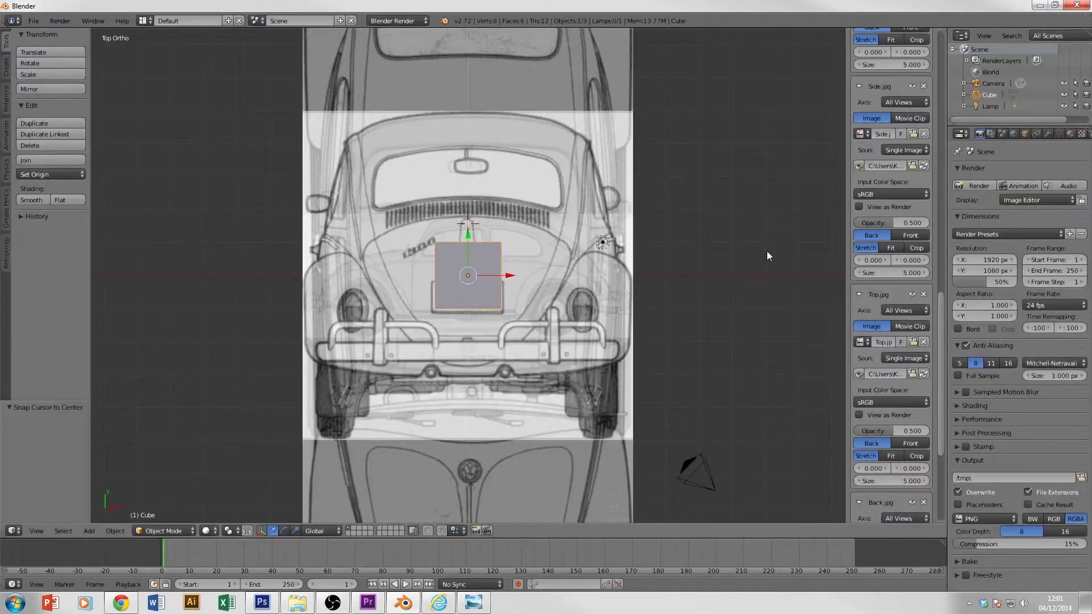
- Set the axis of the Front.jpg background image to Front
scroll(691, 279, "down", 3)
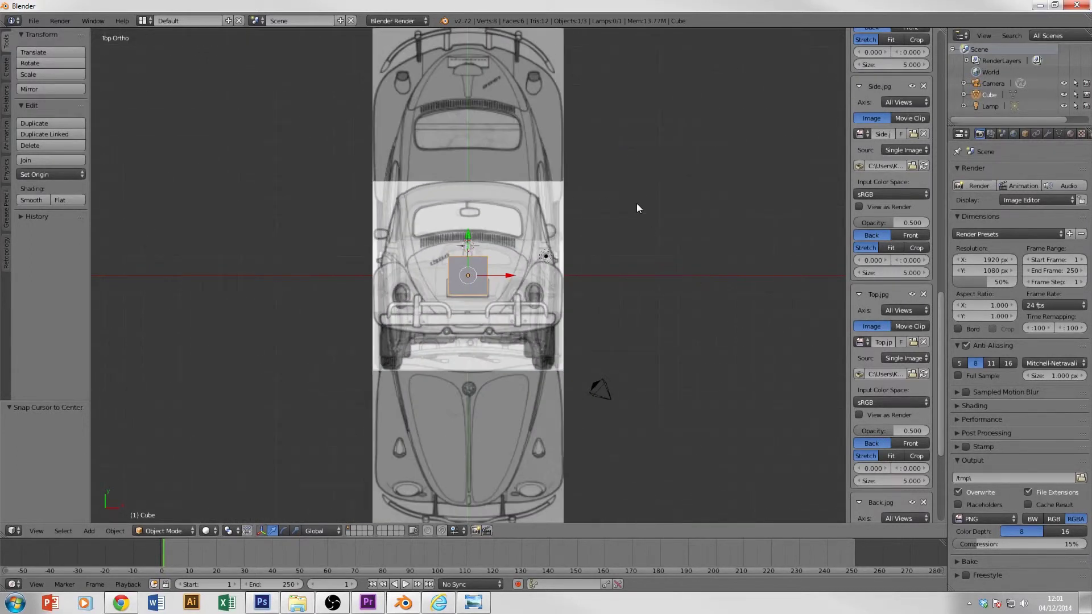
scroll(625, 202, "down", 1)
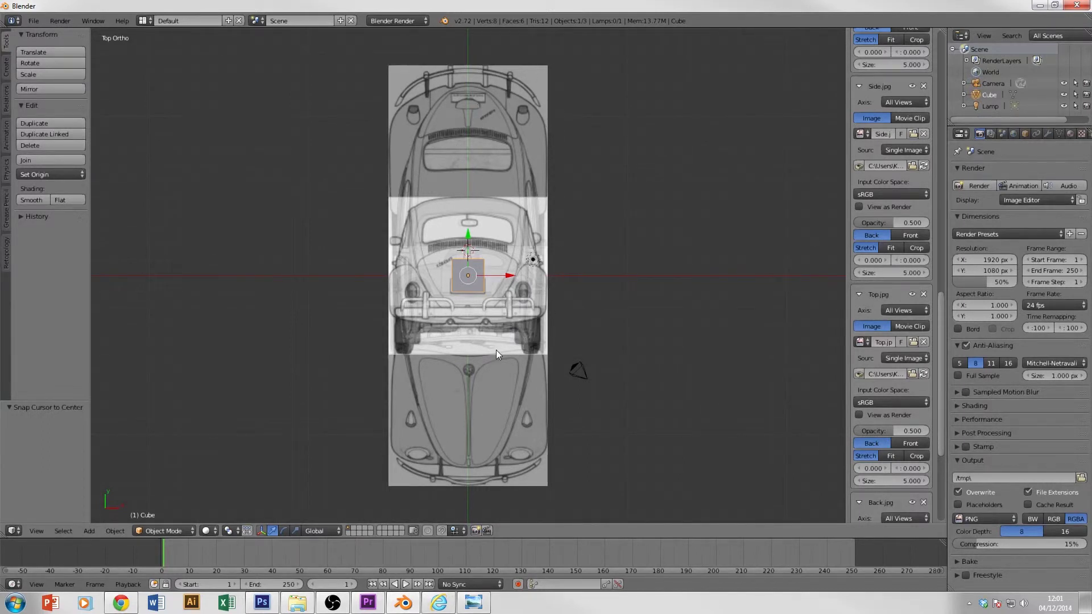
left_click_drag(943, 305, 951, 204)
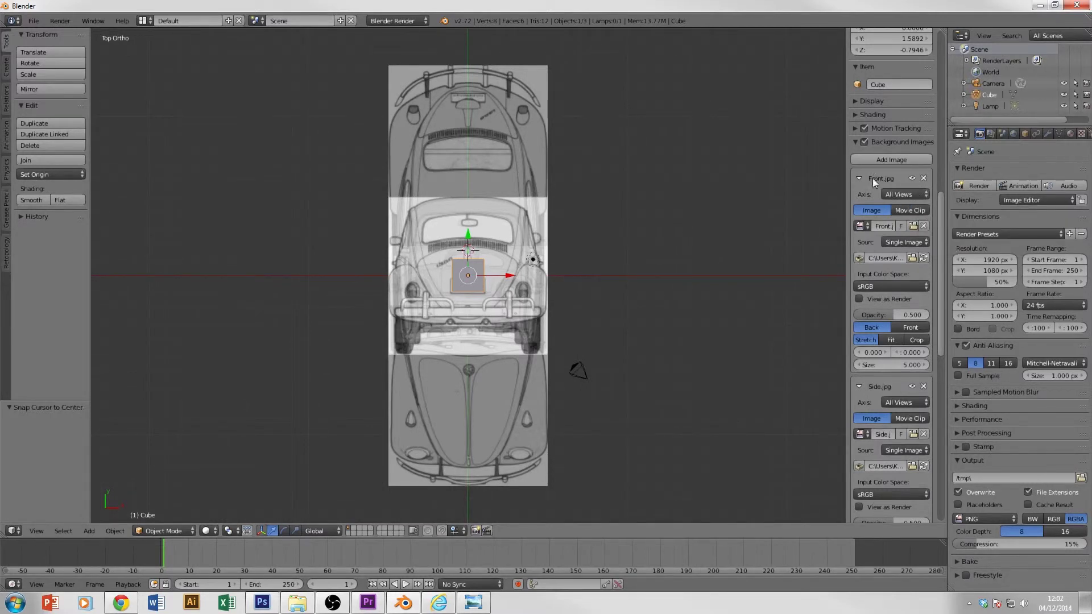
left_click(913, 193)
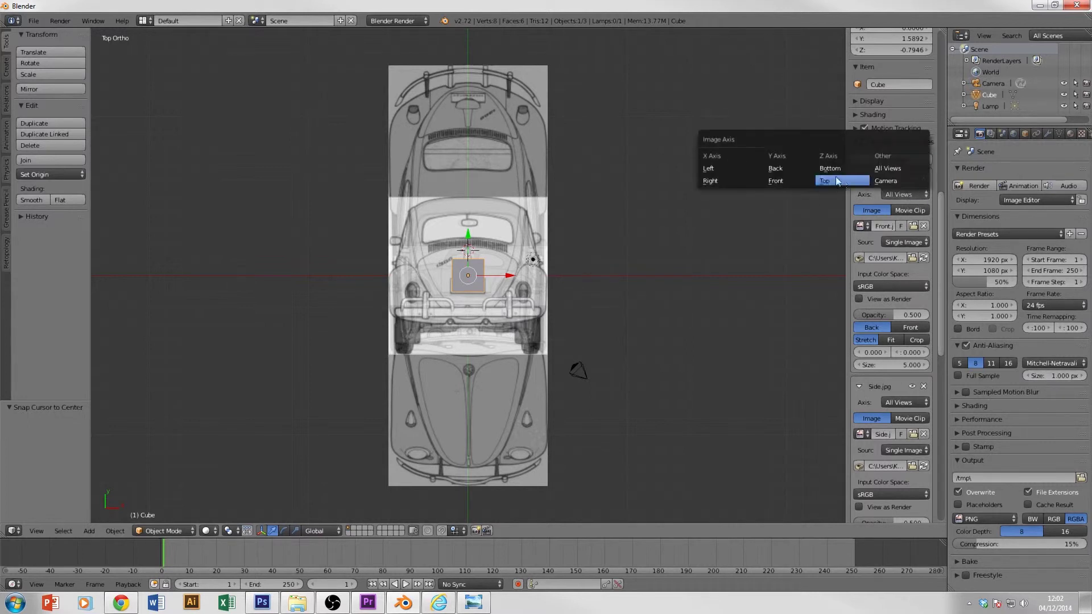
left_click(793, 179)
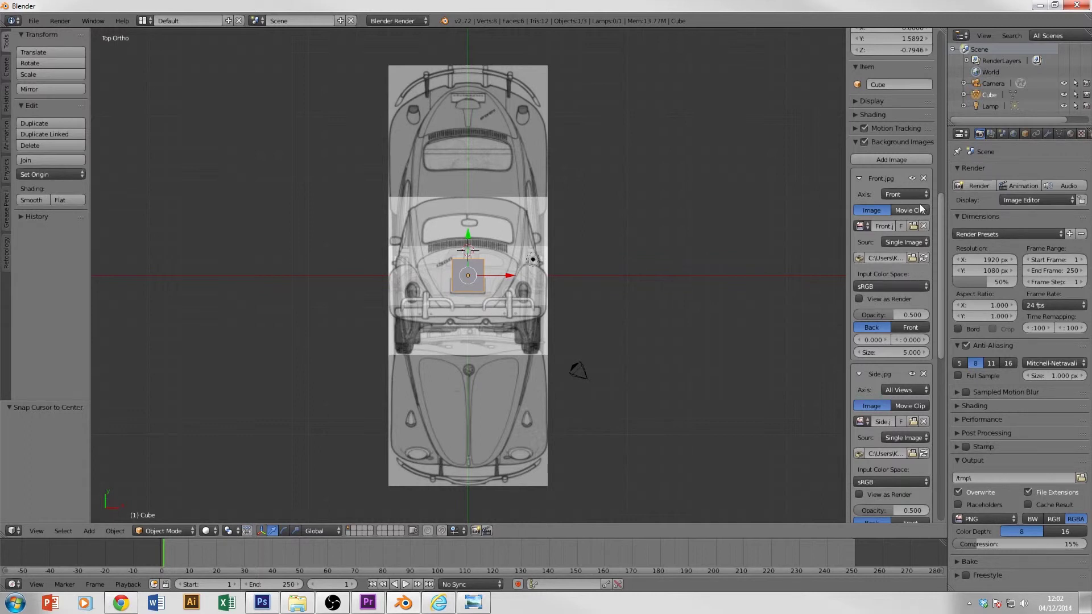
- Set the axis of the Side.jpg background image to Right
left_click_drag(939, 217, 940, 260)
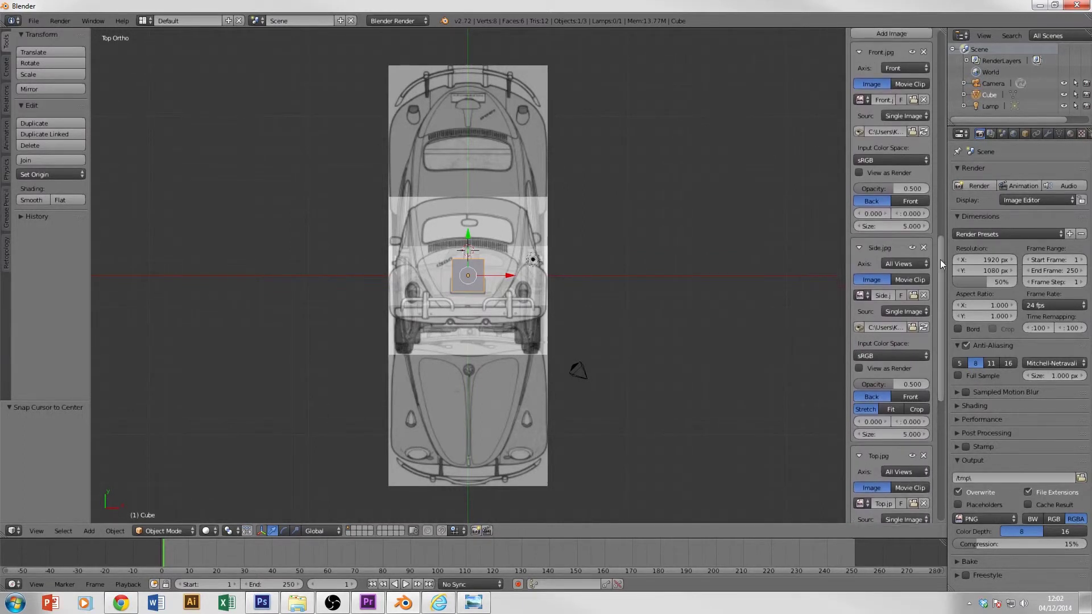
left_click(908, 264)
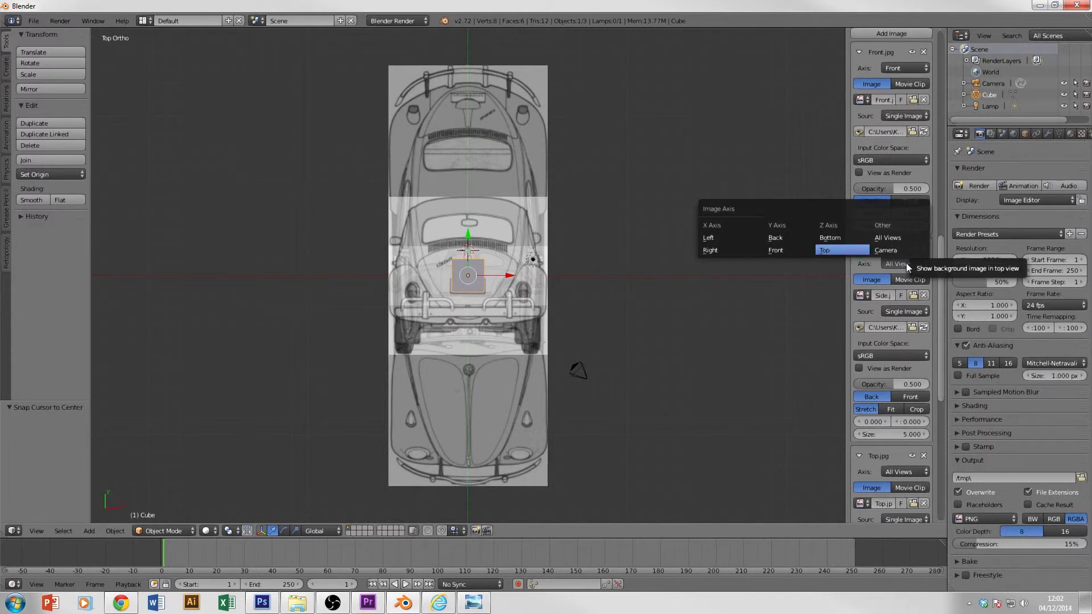
left_click(732, 250)
- Set the axis of the Top.jpg background image to Top
left_click_drag(941, 261, 936, 297)
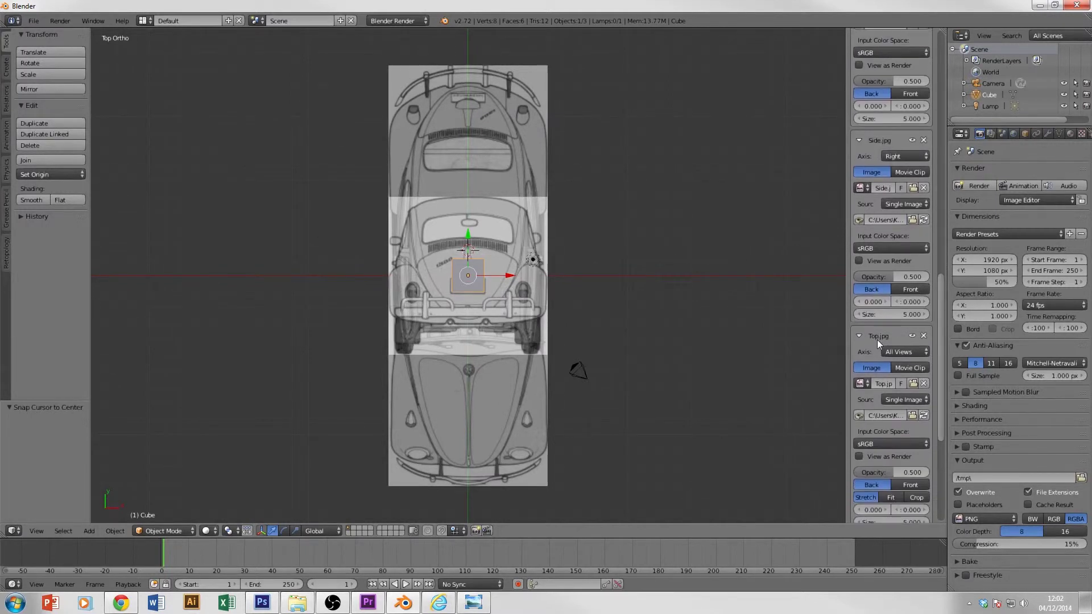
left_click(910, 348)
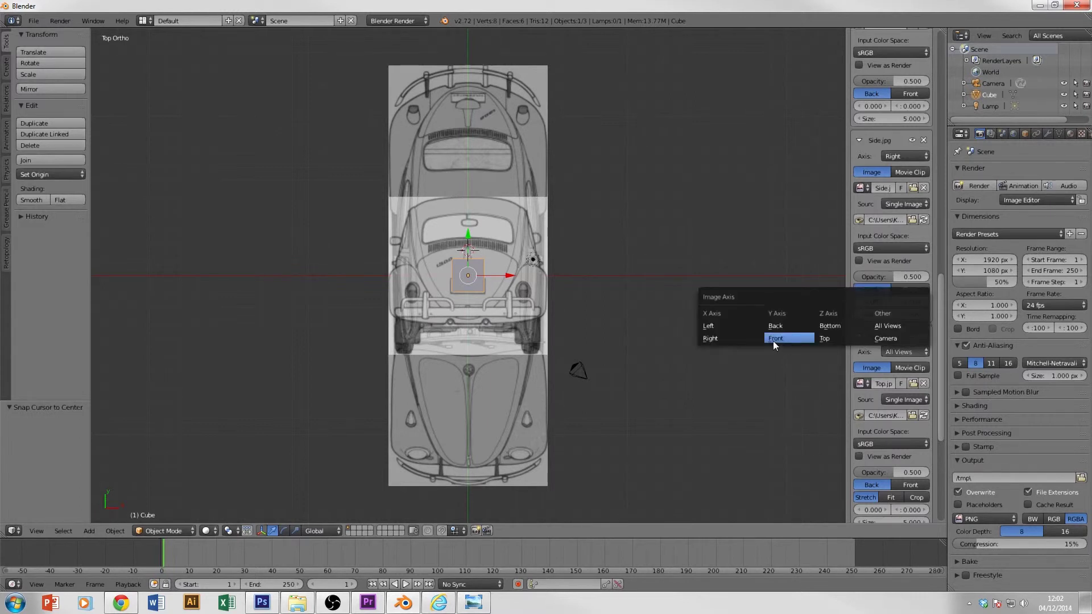
left_click(825, 340)
- Set the axis of the Back.jpg background image to Back
left_click_drag(939, 300, 947, 377)
left_click(910, 327)
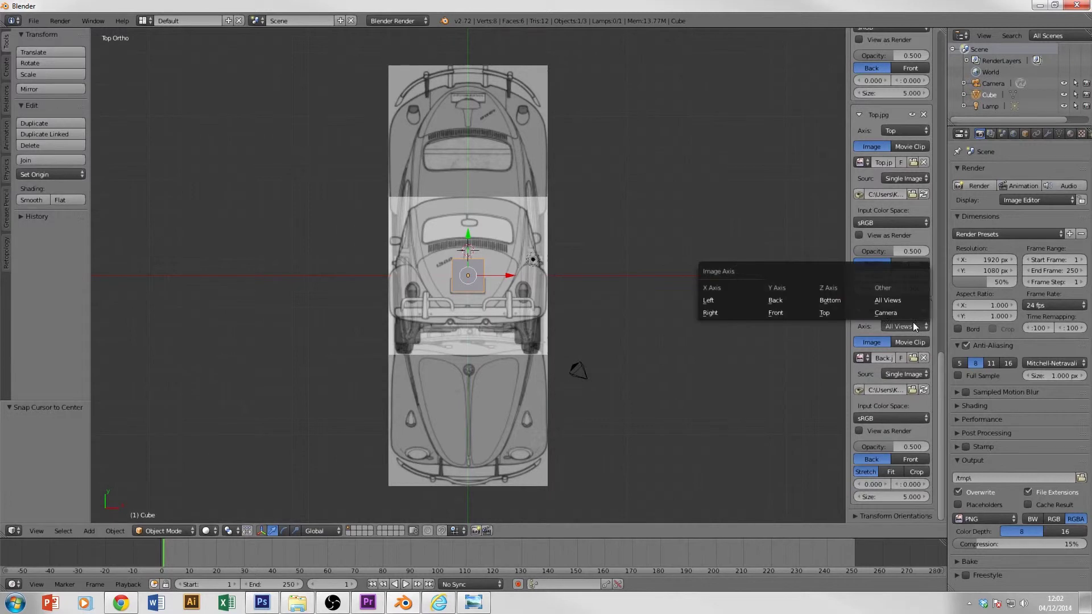
left_click(785, 300)
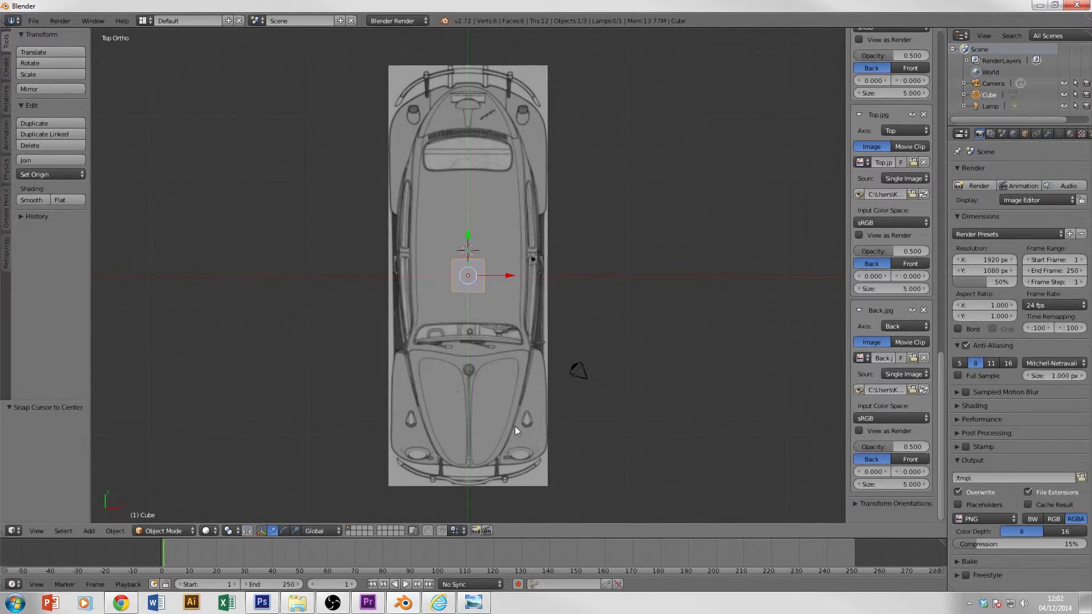
- Inspect the blueprint images in the front, right and back orthographic views and compare their relative sizes
key("KP_1")
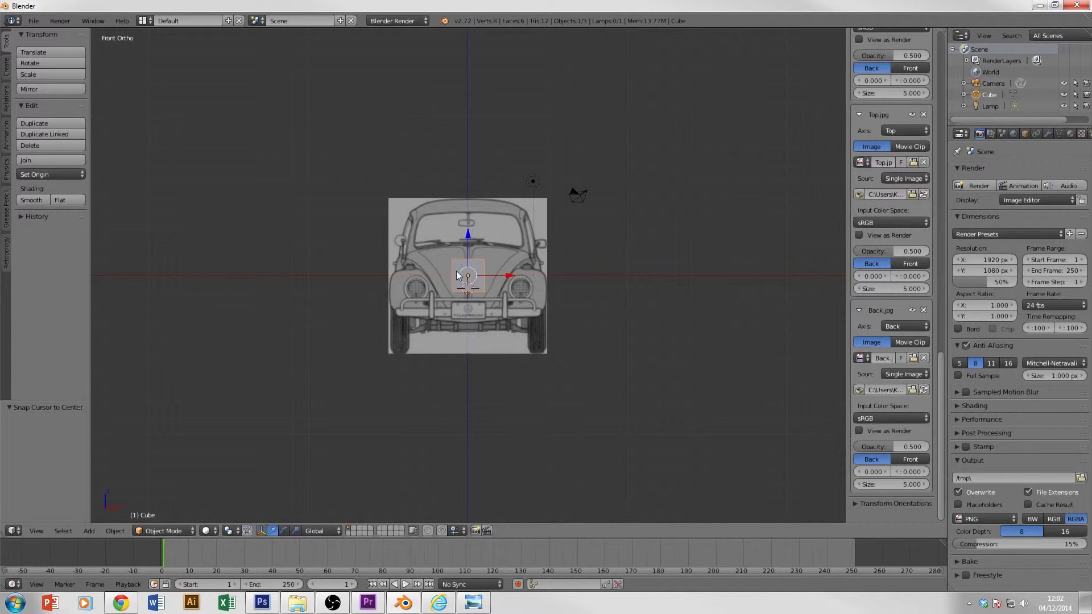
scroll(496, 250, "up", 1)
scroll(496, 249, "up", 1)
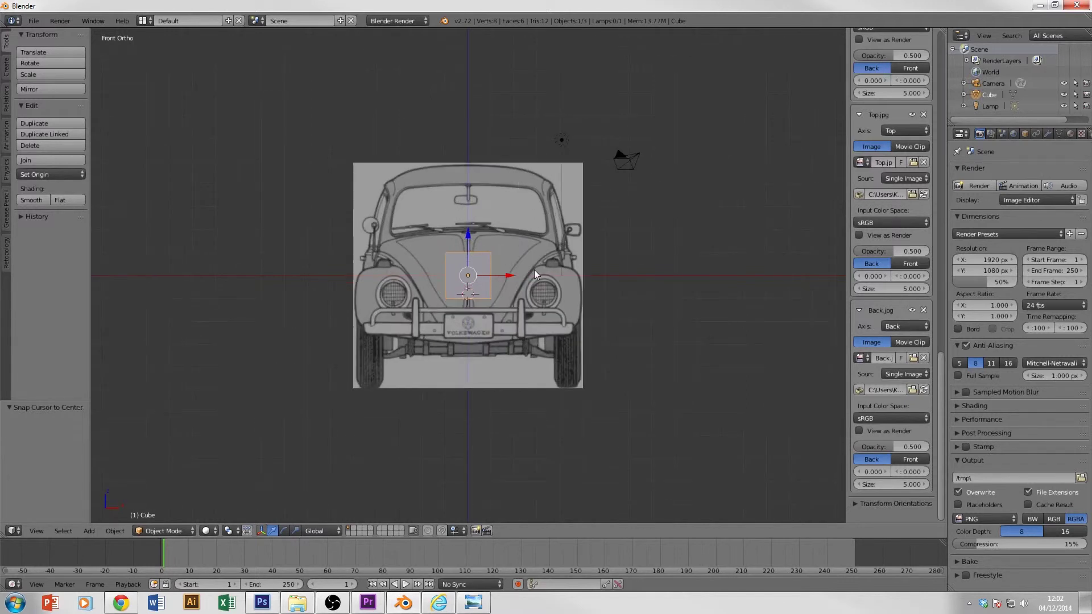
key("KP_3")
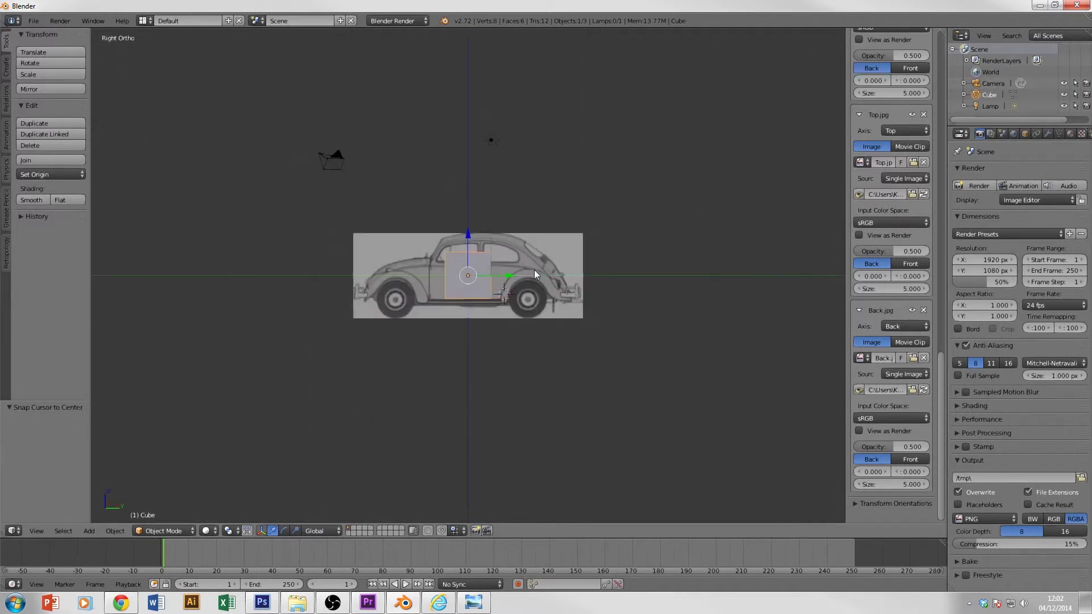
scroll(534, 270, "up", 3)
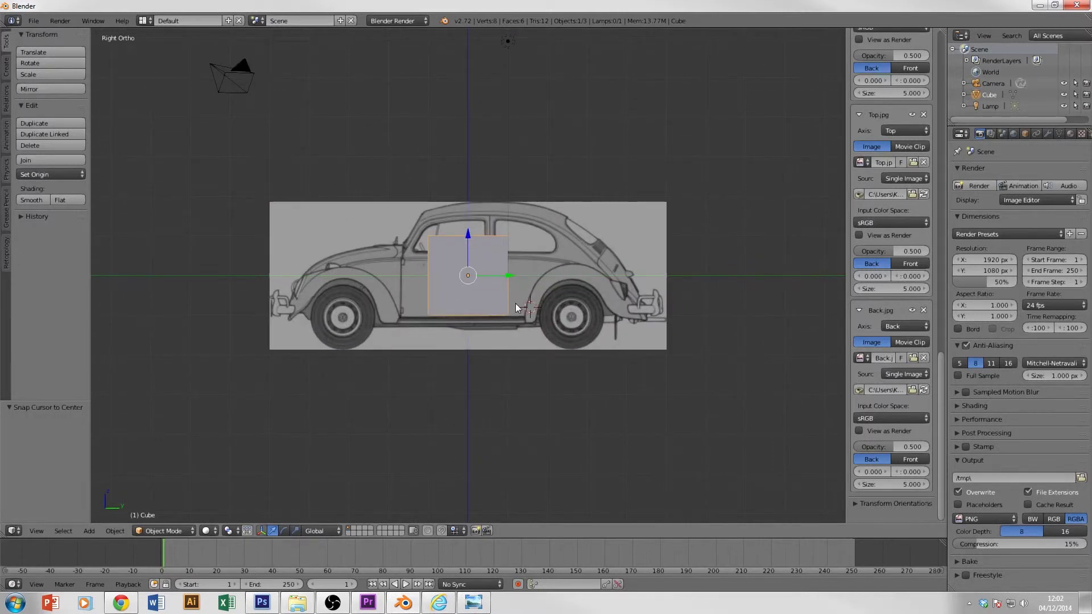
key("ctrl+KP_1")
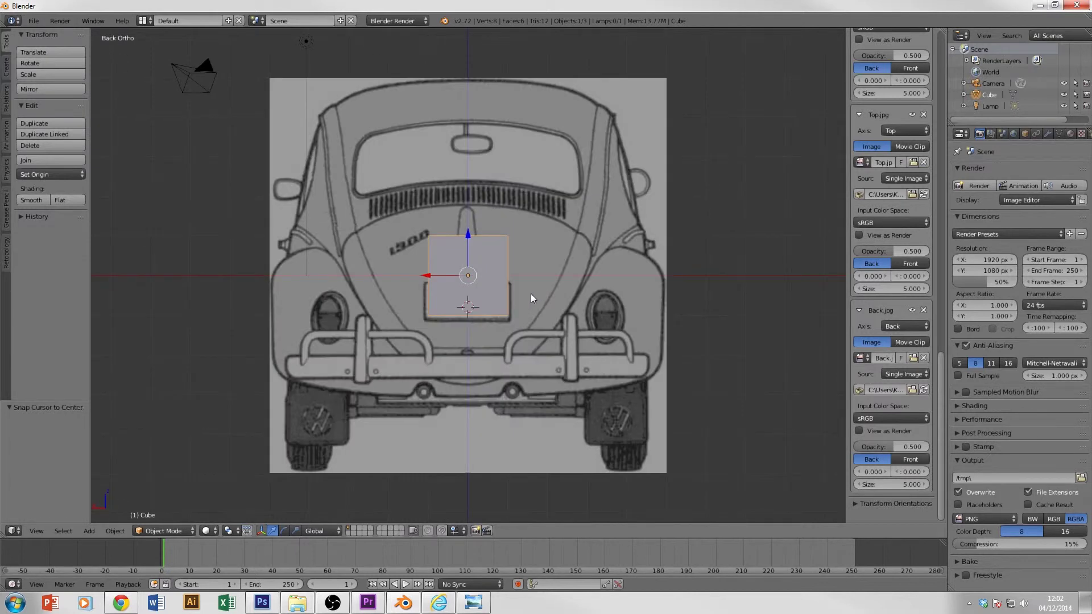
scroll(531, 294, "down", 2)
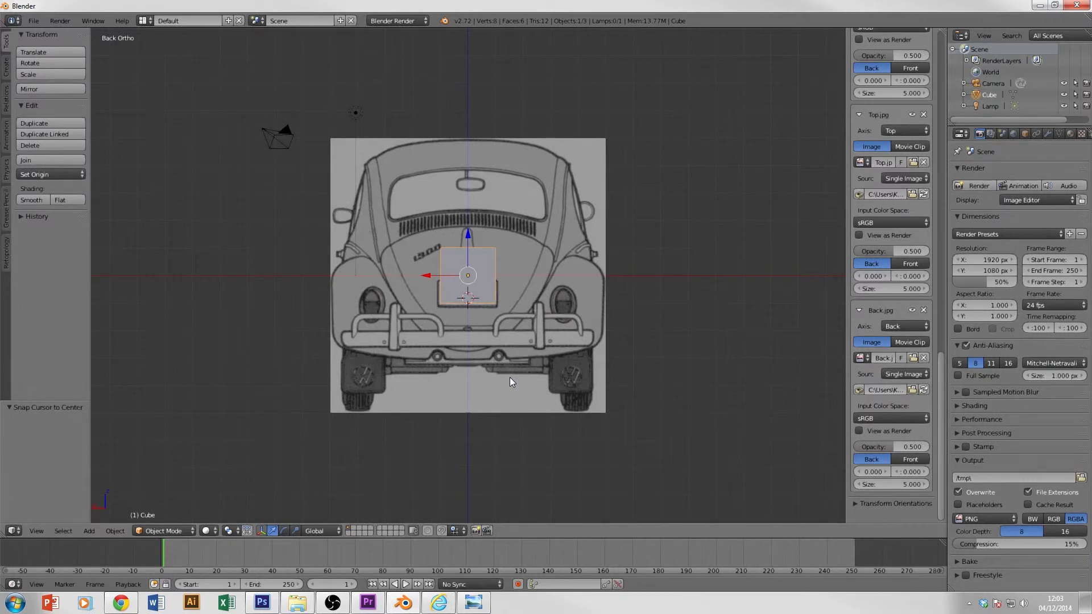
key("KP_1")
key("KP_3")
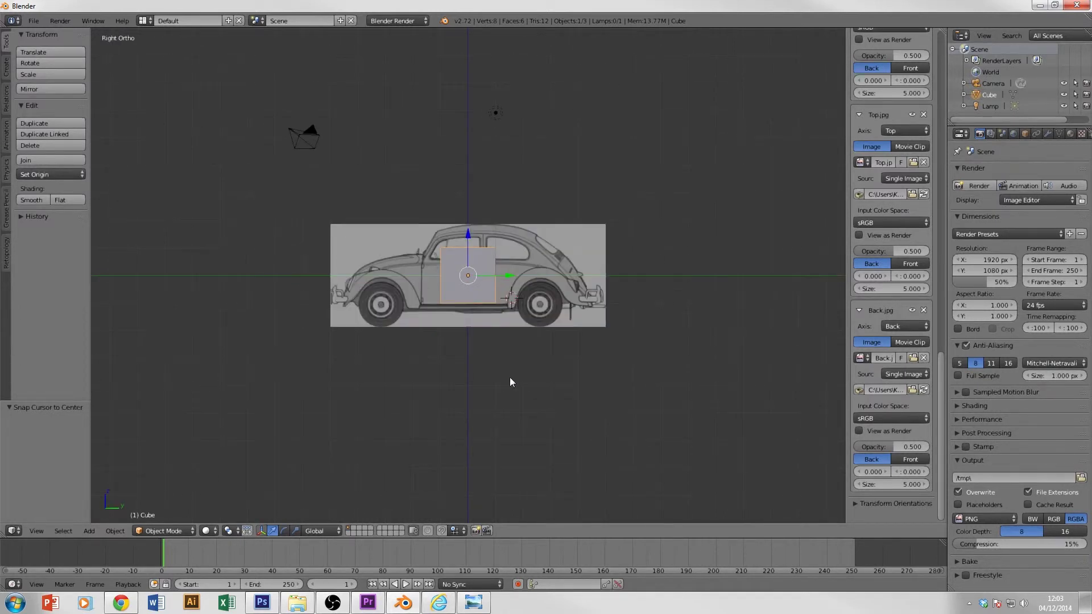
- In the front view, show the cube as wireframe and scale it uniformly by about 4.87 to match the front blueprint's height
key("KP_1")
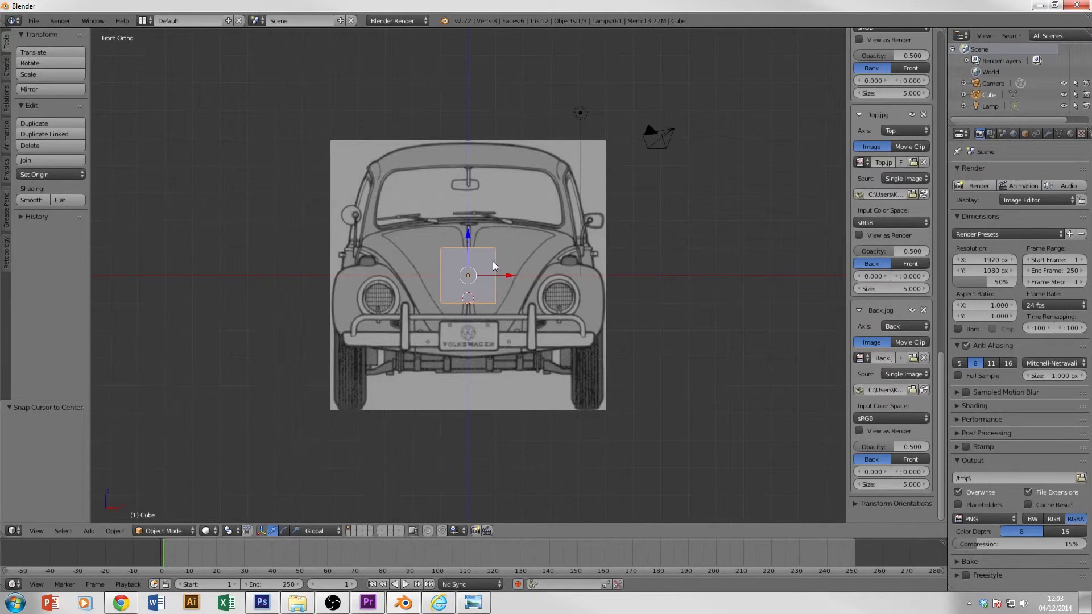
key("z")
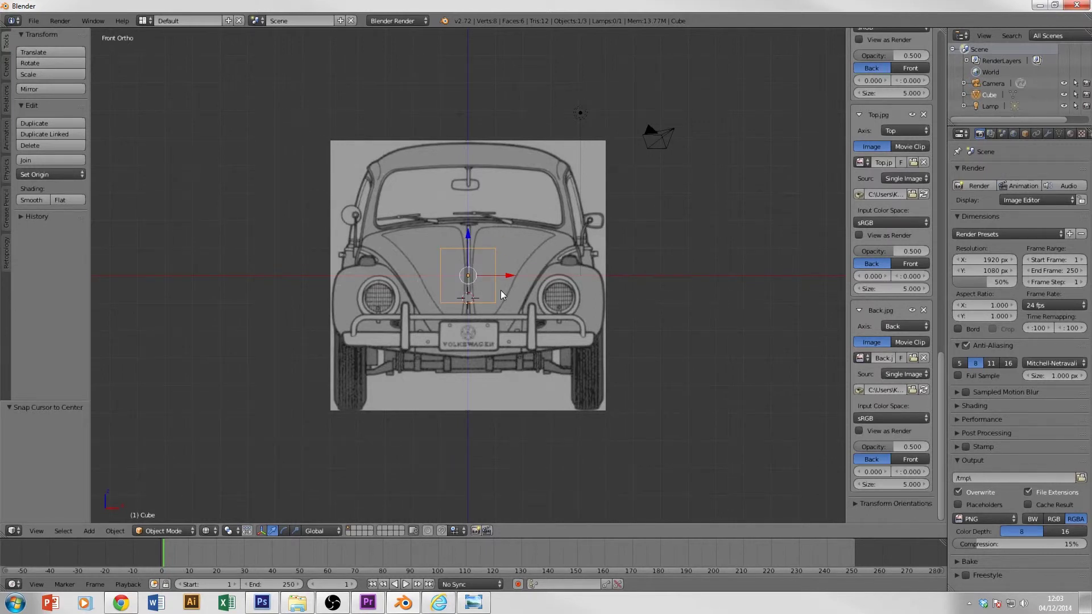
key("s")
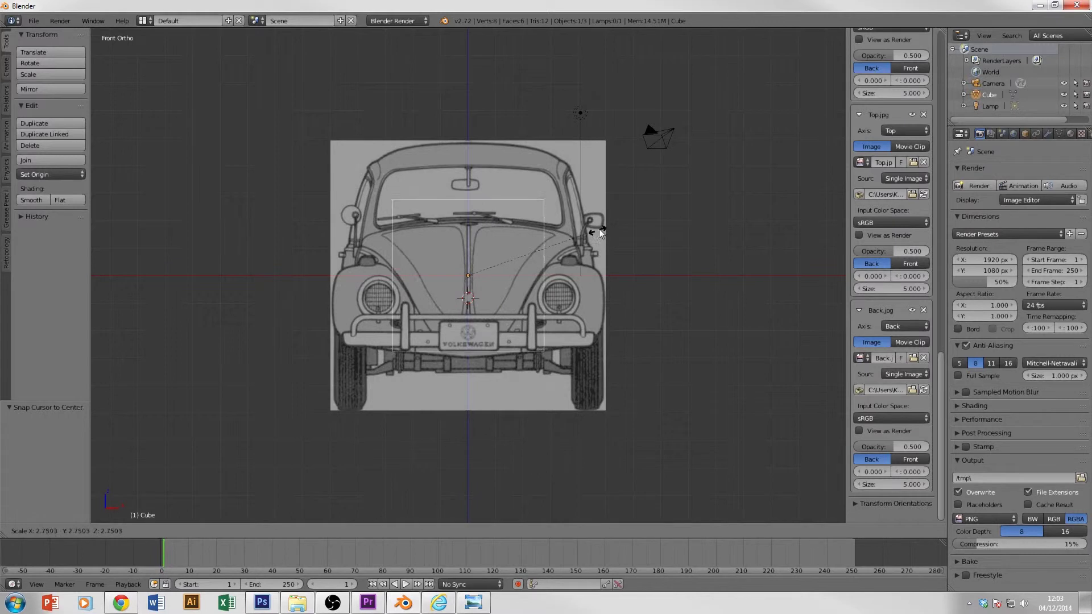
left_click(686, 173)
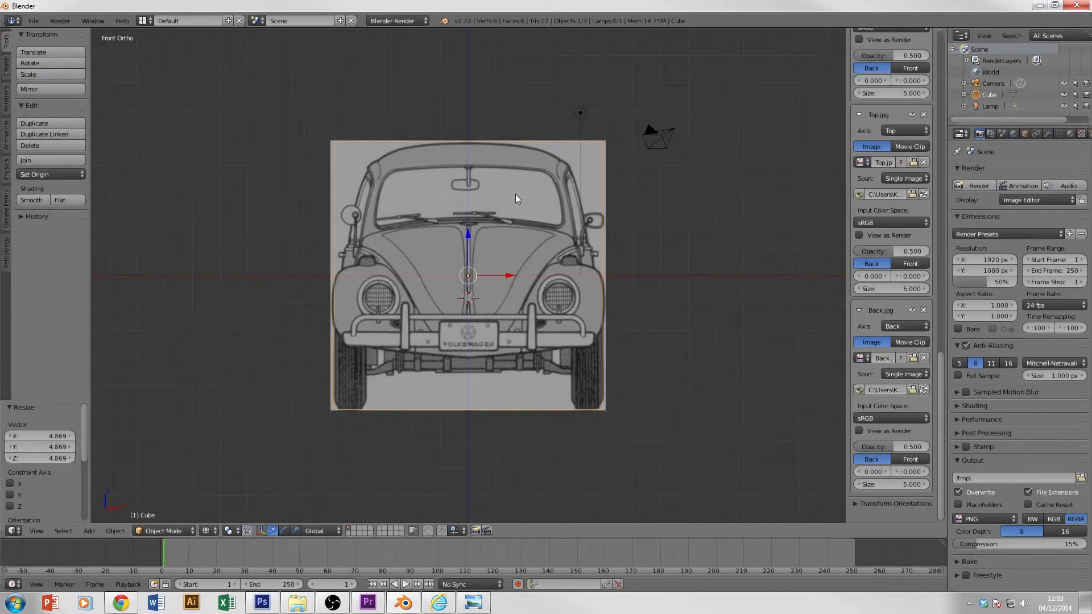
- Scale the cube along X by about 1.03 to match the front blueprint's width
key("s")
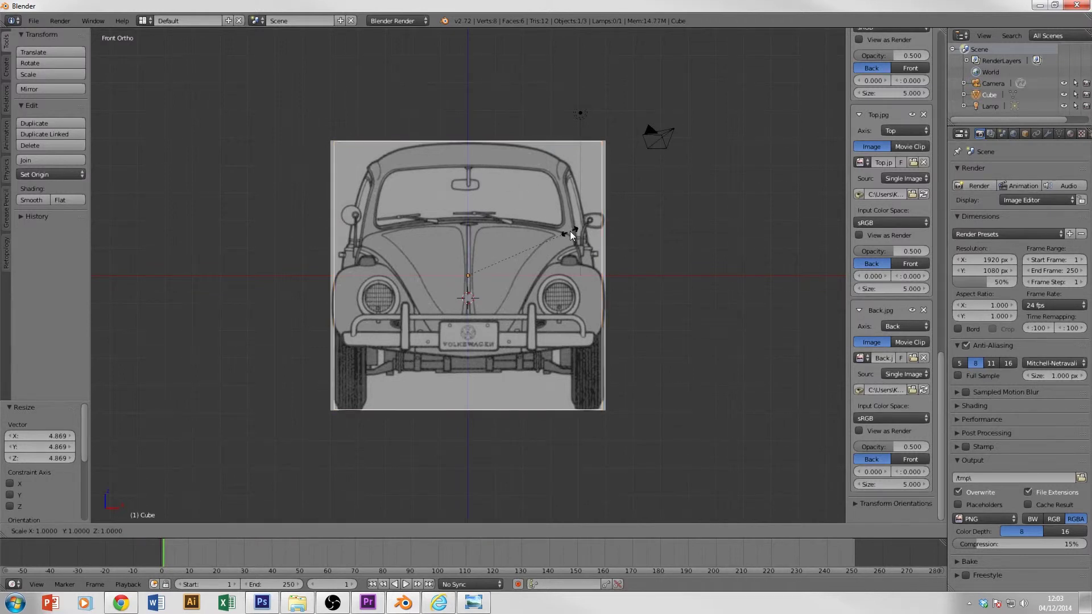
key("x")
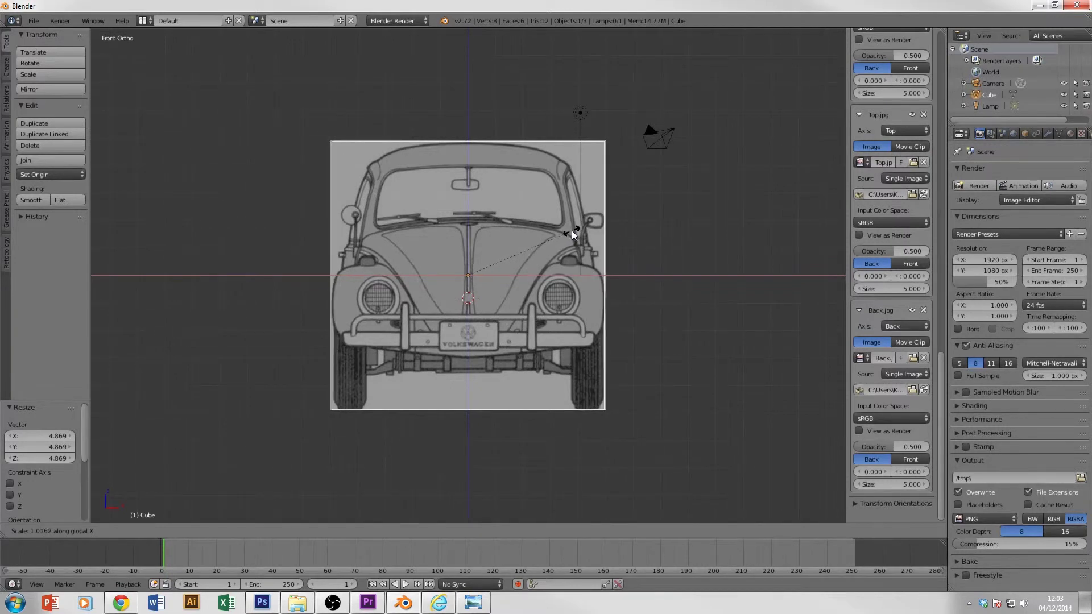
left_click(573, 230)
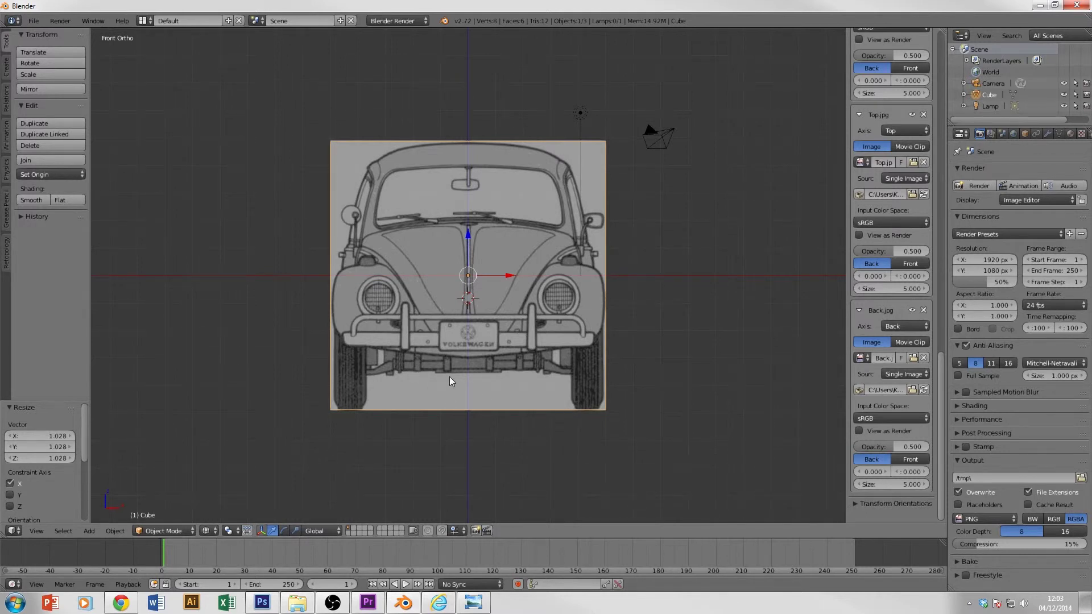
- In the top view, scale the cube along Y by about 2.7 to match the top blueprint's length
key("KP_7")
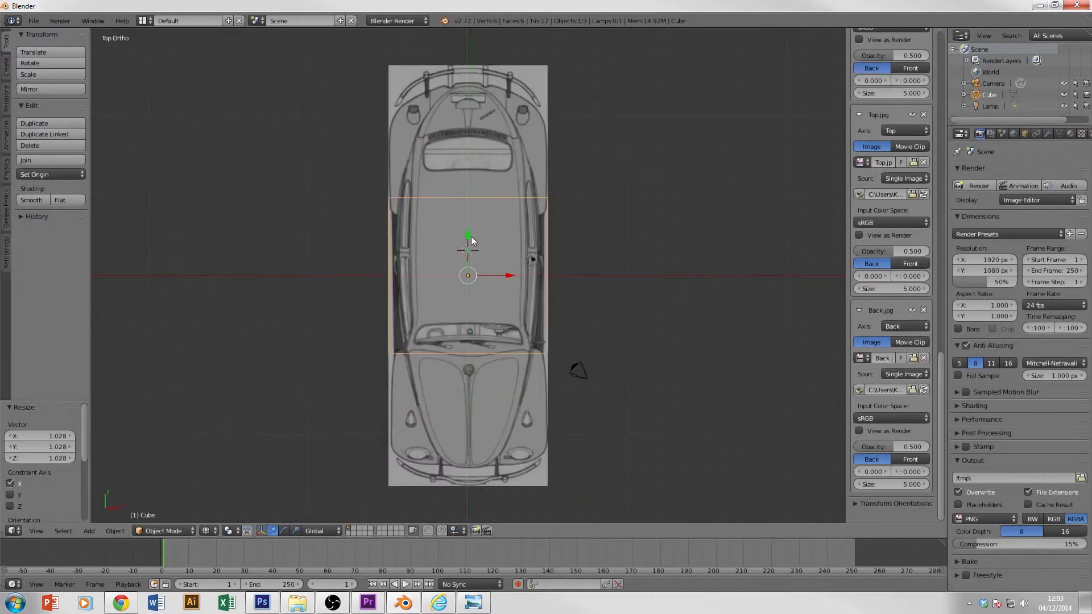
key("s")
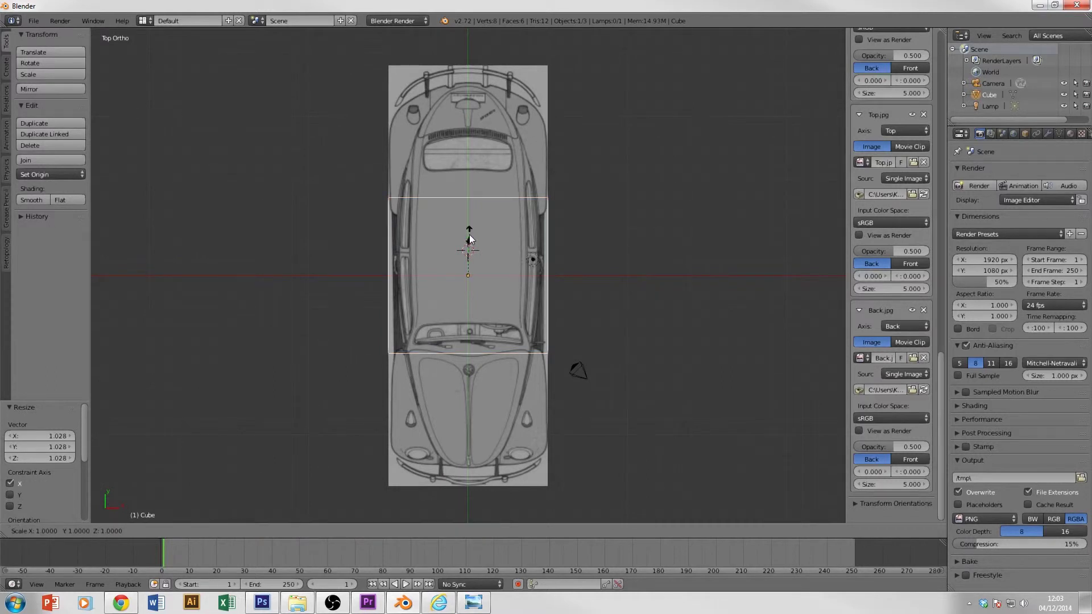
key("y")
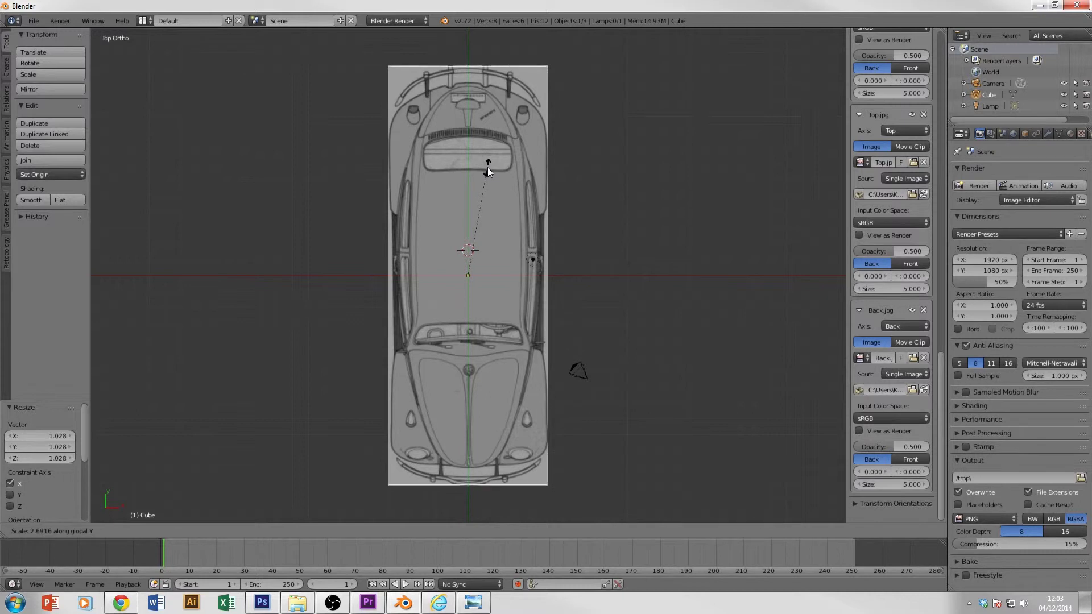
left_click(487, 168)
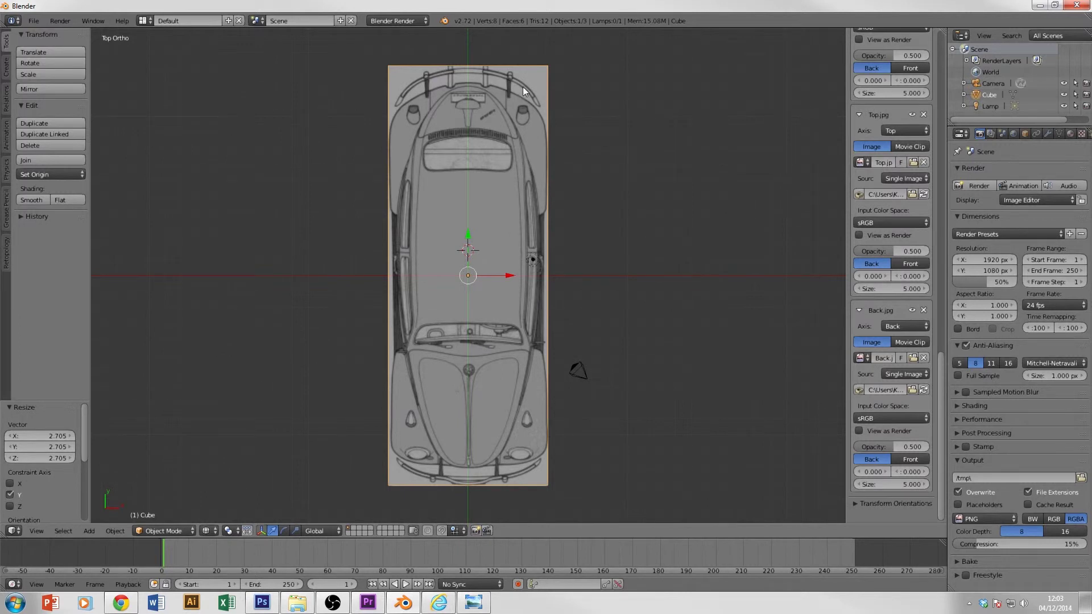
- Check the box against the blueprints, then in the right view set the Side.jpg background image size to 13.2 to fill the box
middle_click_drag(486, 220, 558, 240)
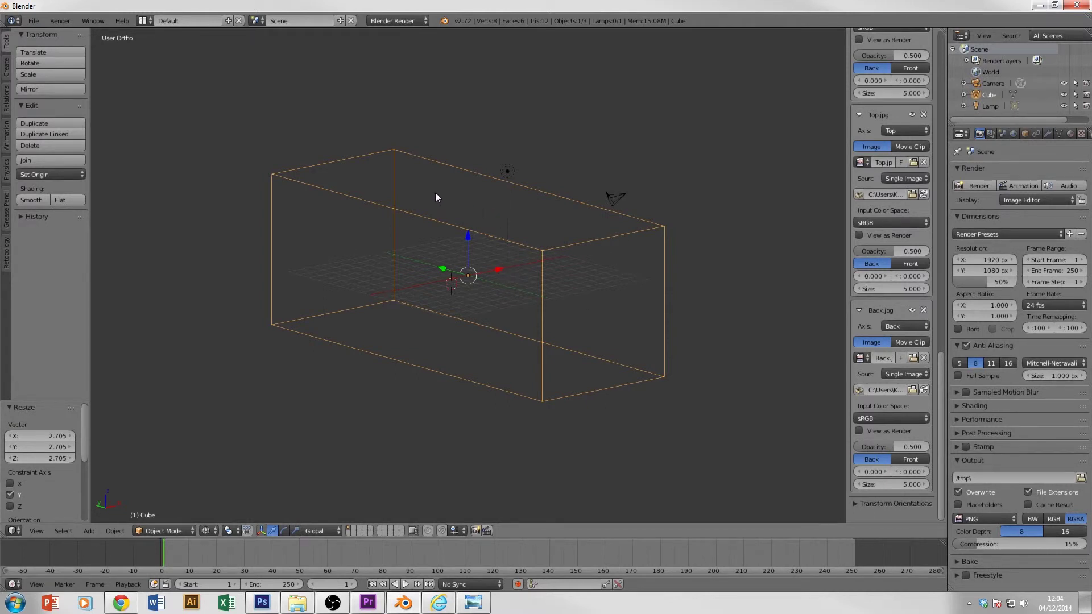
middle_click_drag(566, 231, 584, 316)
key("KP_1")
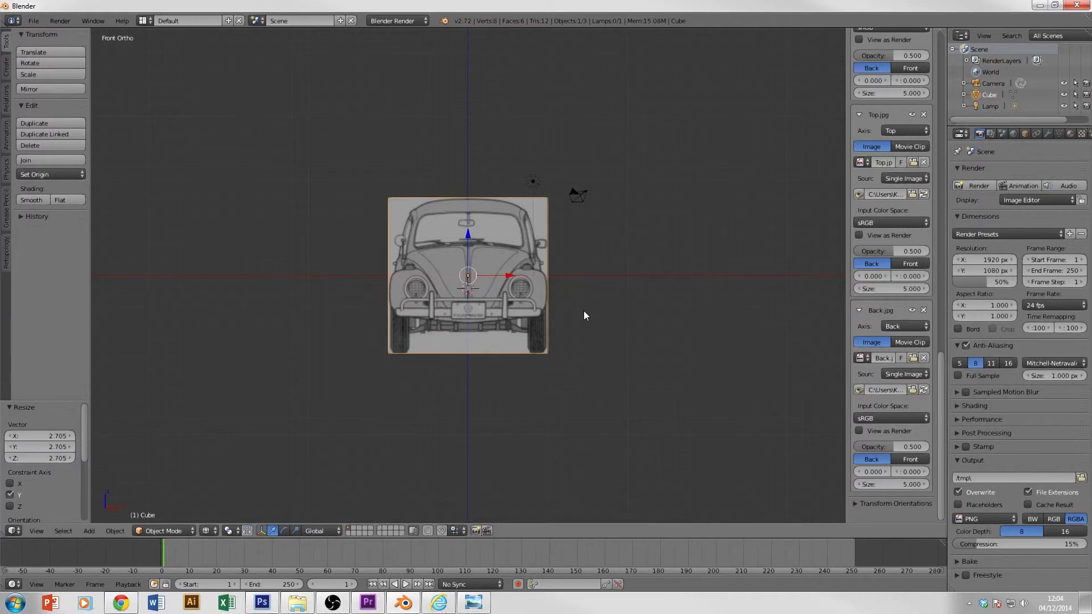
key("KP_7")
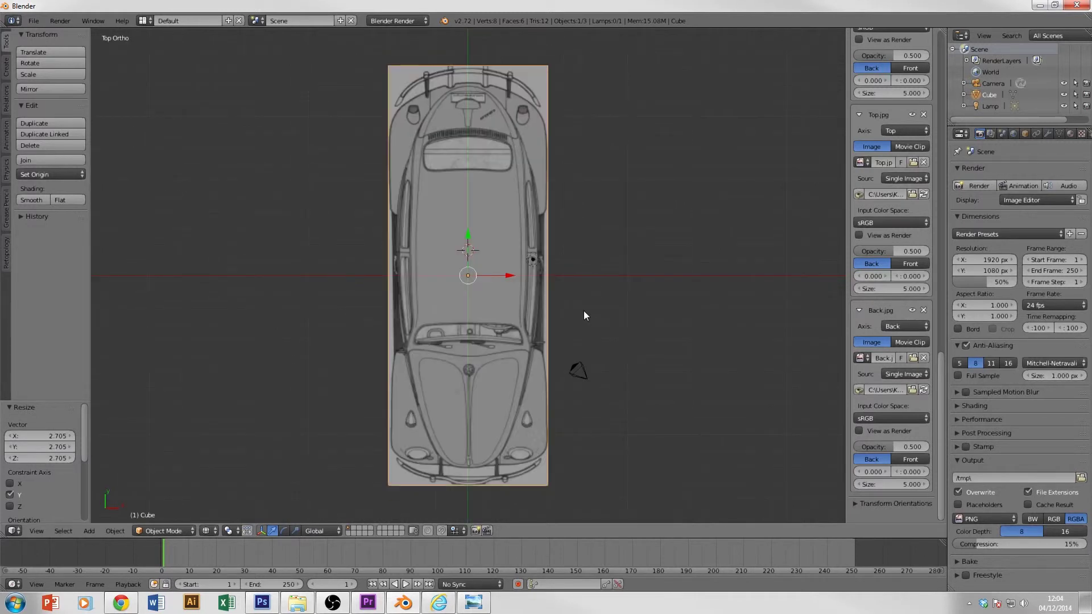
key("ctrl+KP_1")
key("KP_3")
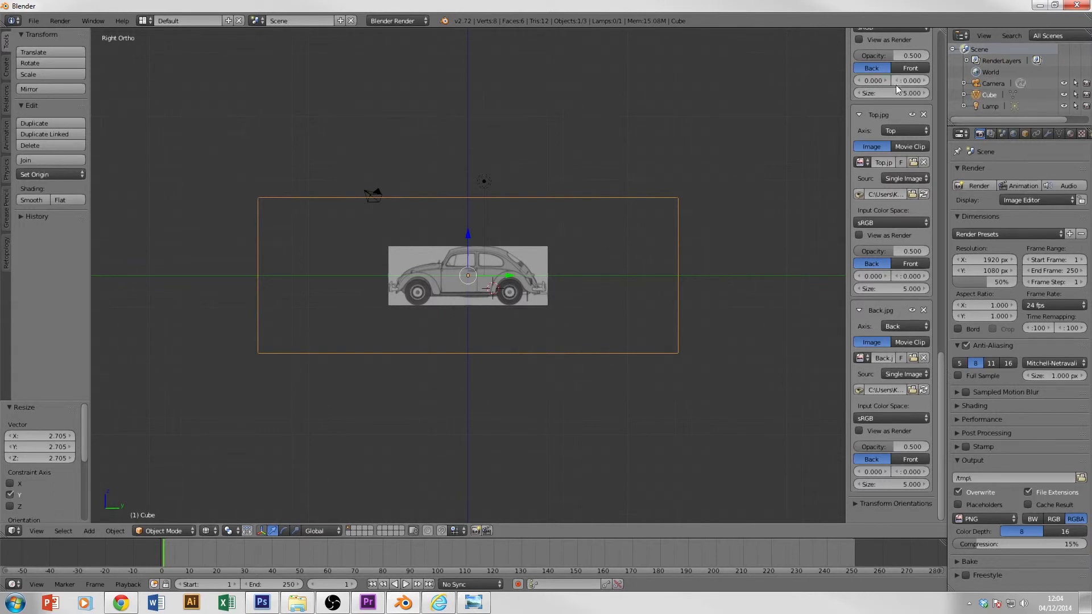
left_click_drag(944, 410, 914, 237)
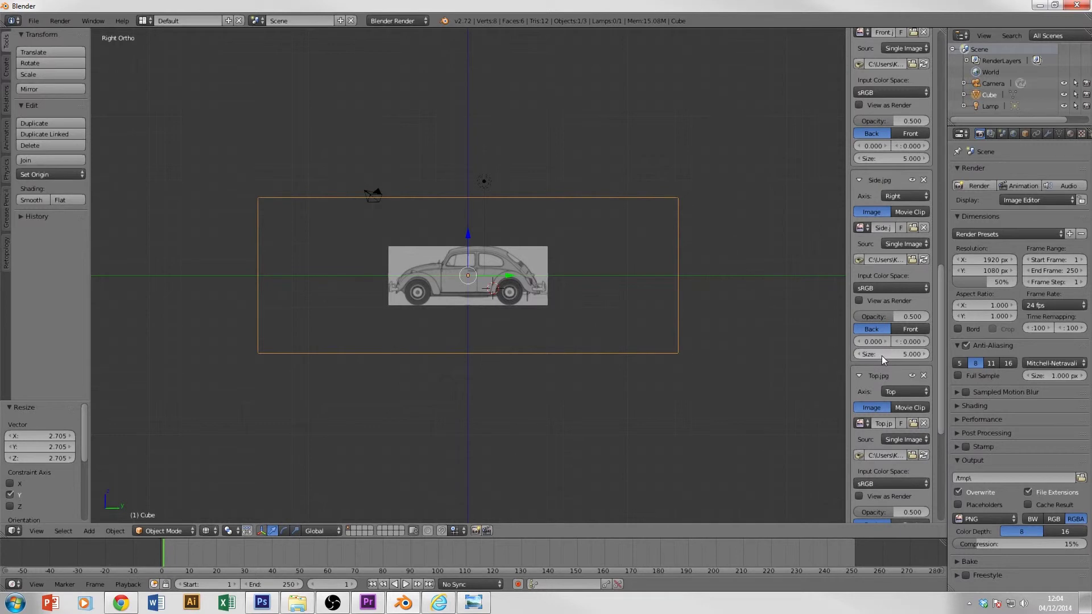
left_click_drag(884, 354, 1091, 354)
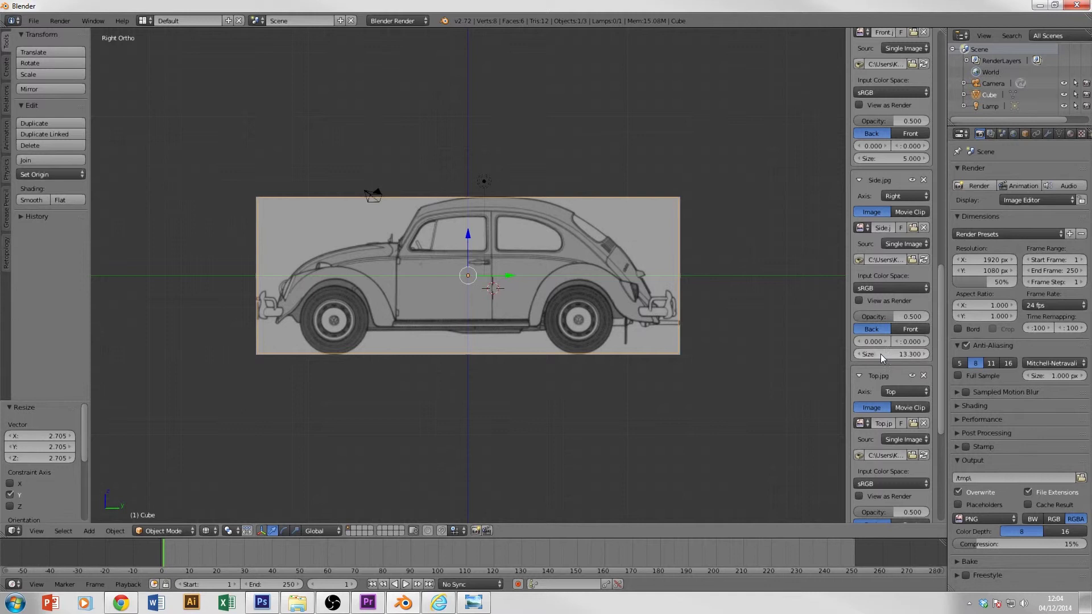
left_click(859, 354)
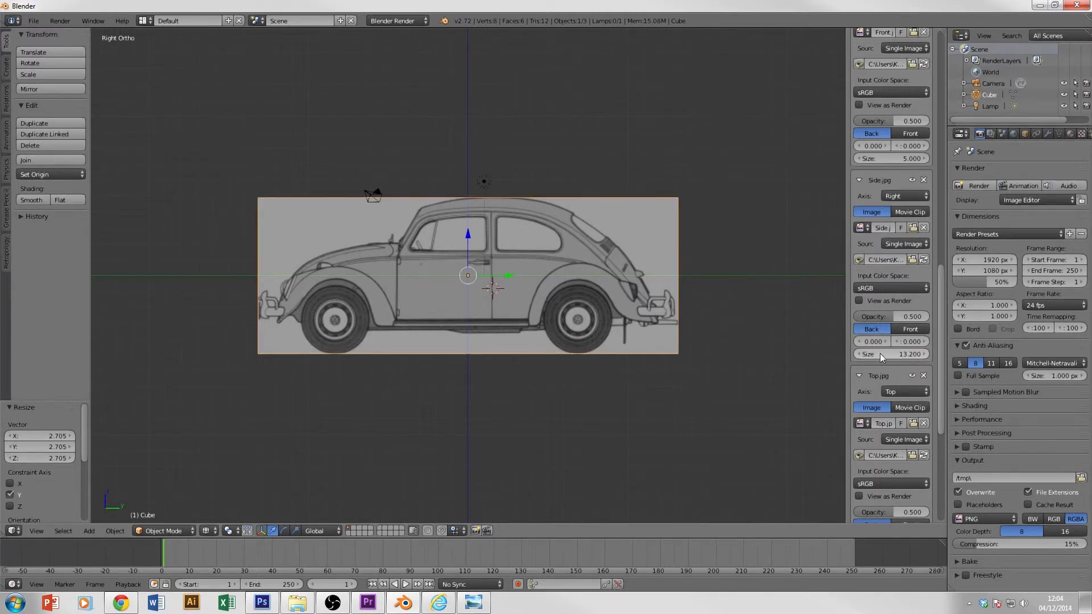
- Examine closely how the side blueprint's edges line up with the wireframe box at the car's front and rear
scroll(288, 401, "up", 3)
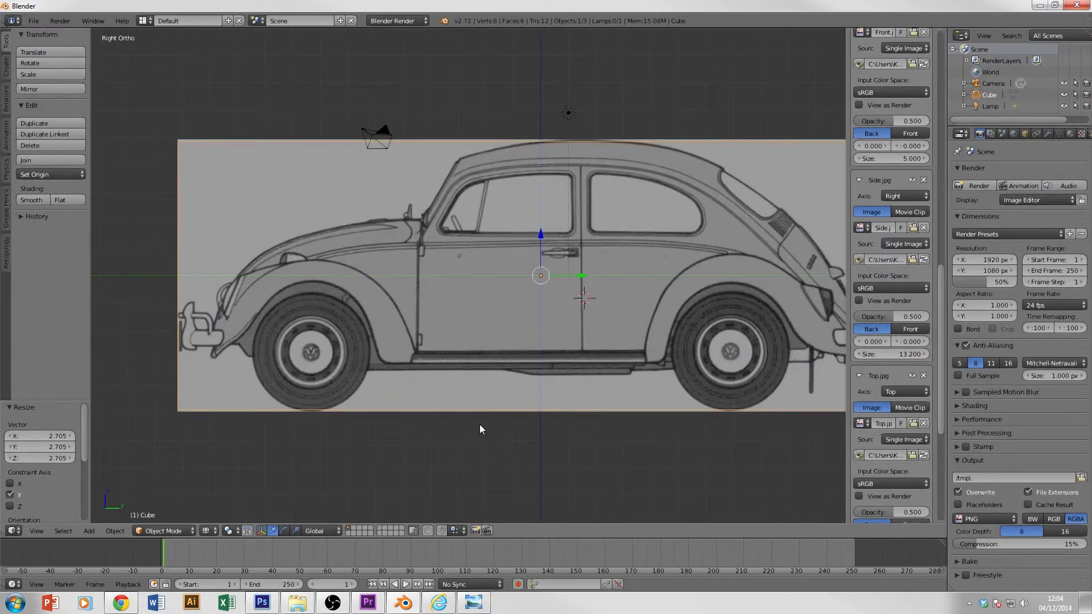
scroll(228, 344, "up", 5)
scroll(284, 376, "up", 2)
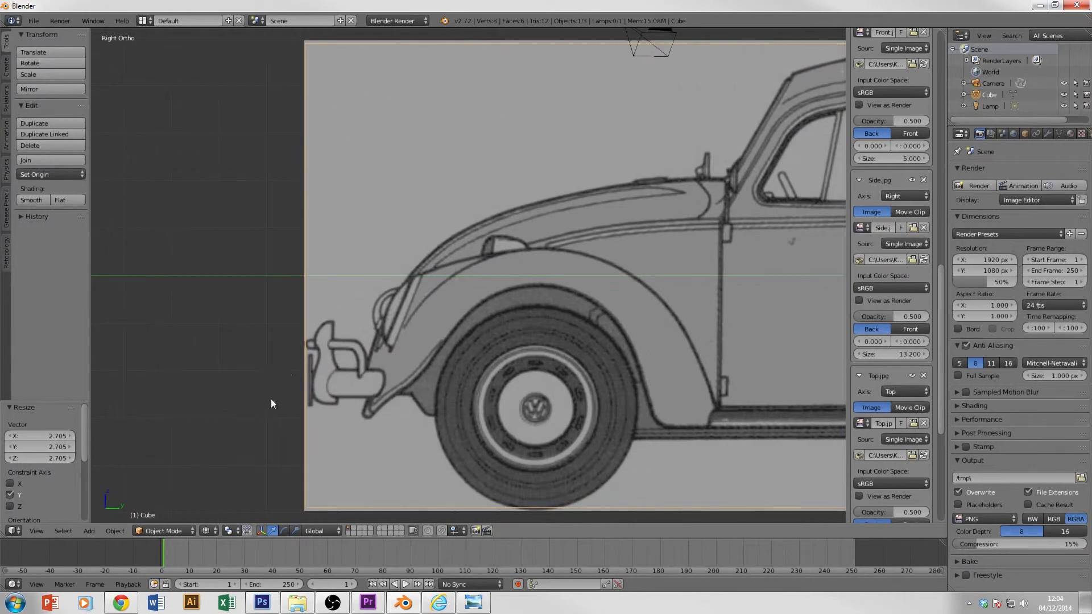
scroll(228, 361, "down", 5)
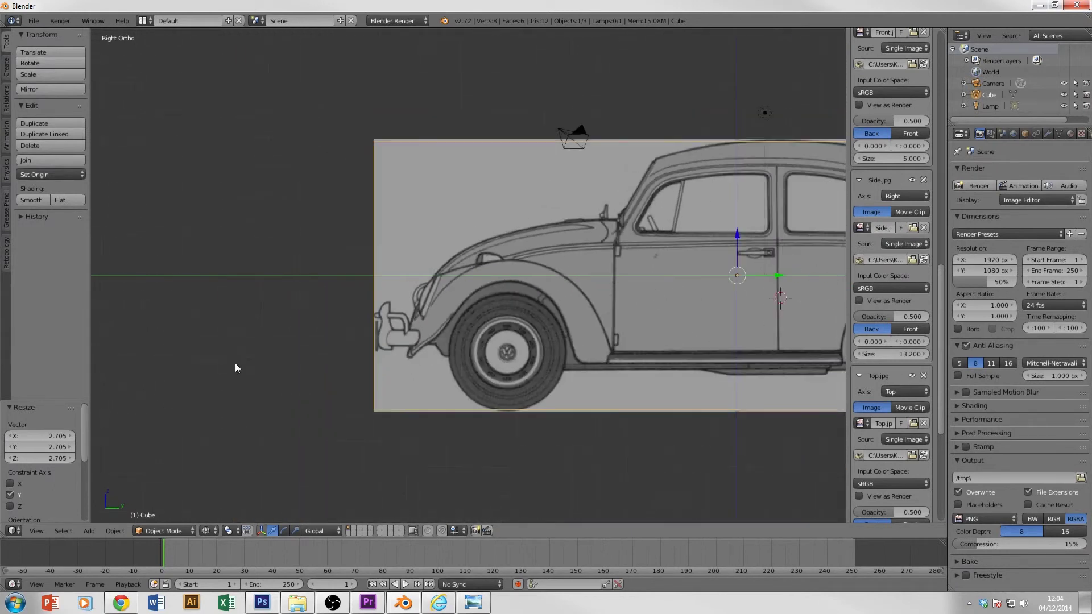
scroll(360, 367, "up", 9, "ctrl")
scroll(365, 372, "up", 9, "ctrl")
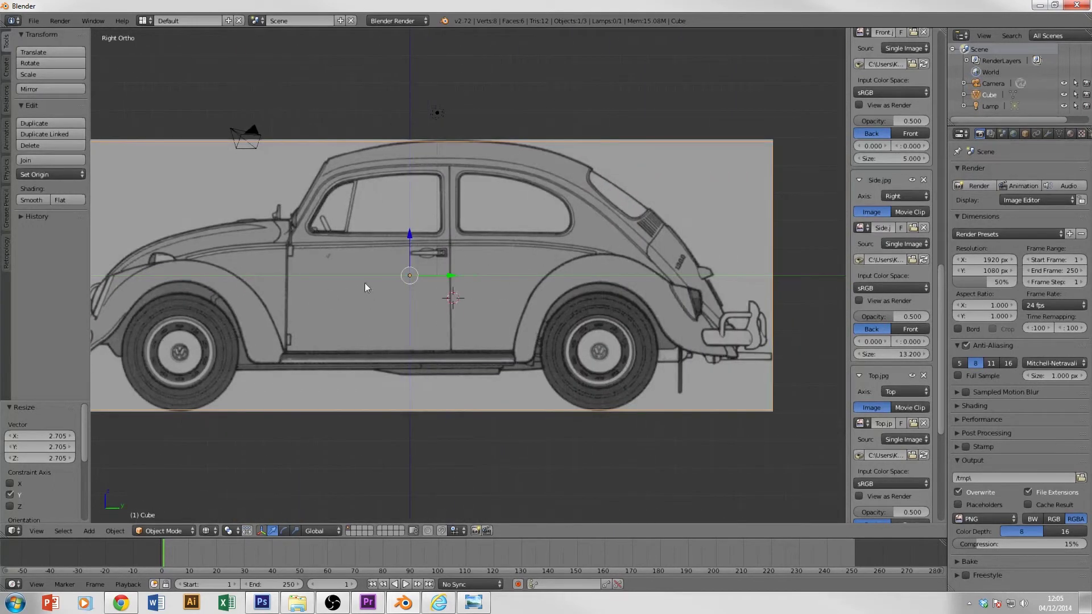
- Check how the wireframe box fits the blueprints in the right, top and front views
scroll(574, 438, "down", 1)
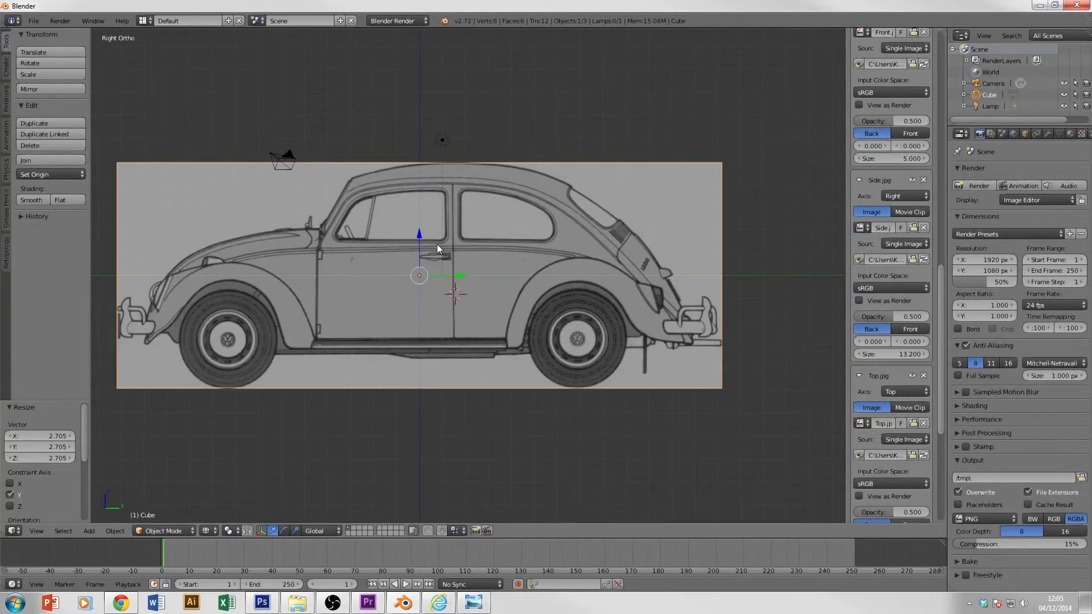
key("KP_1")
key("KP_3")
key("KP_7")
key("KP_1")
scroll(438, 248, "down", 1)
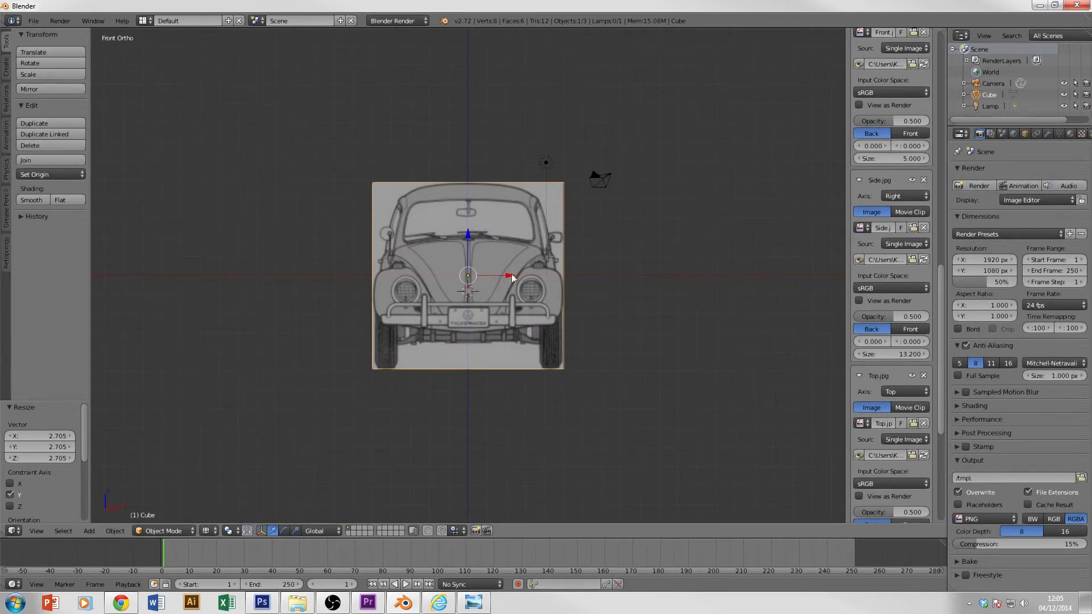
scroll(465, 291, "up", 7)
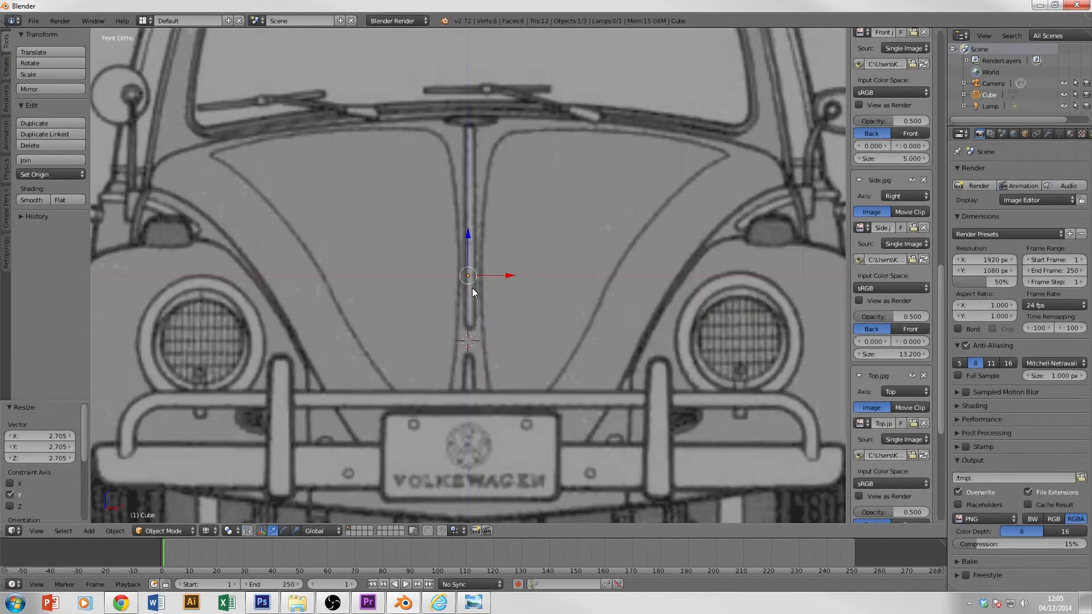
scroll(480, 367, "down", 3)
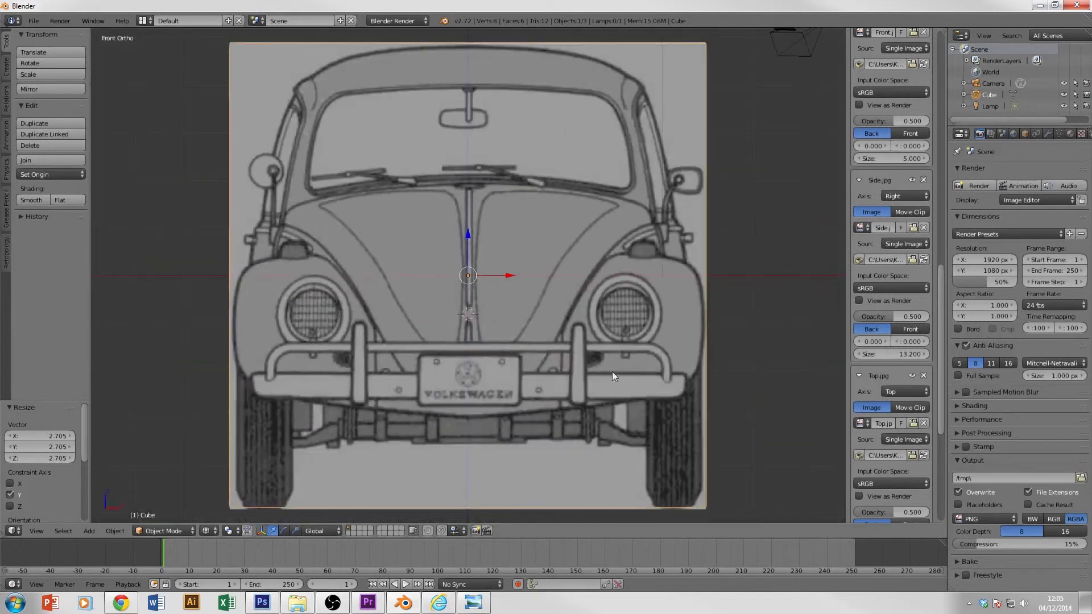
- Try a vertical offset of 0.2 on the Front.jpg background image, resetting it to 0
left_click_drag(940, 301, 953, 223)
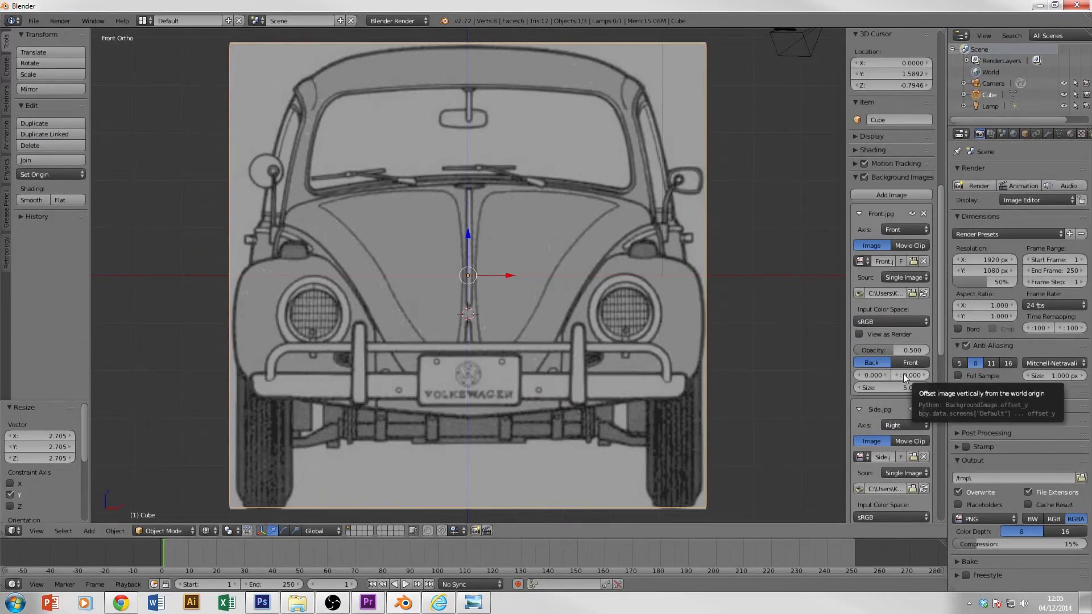
left_click_drag(873, 375, 924, 375)
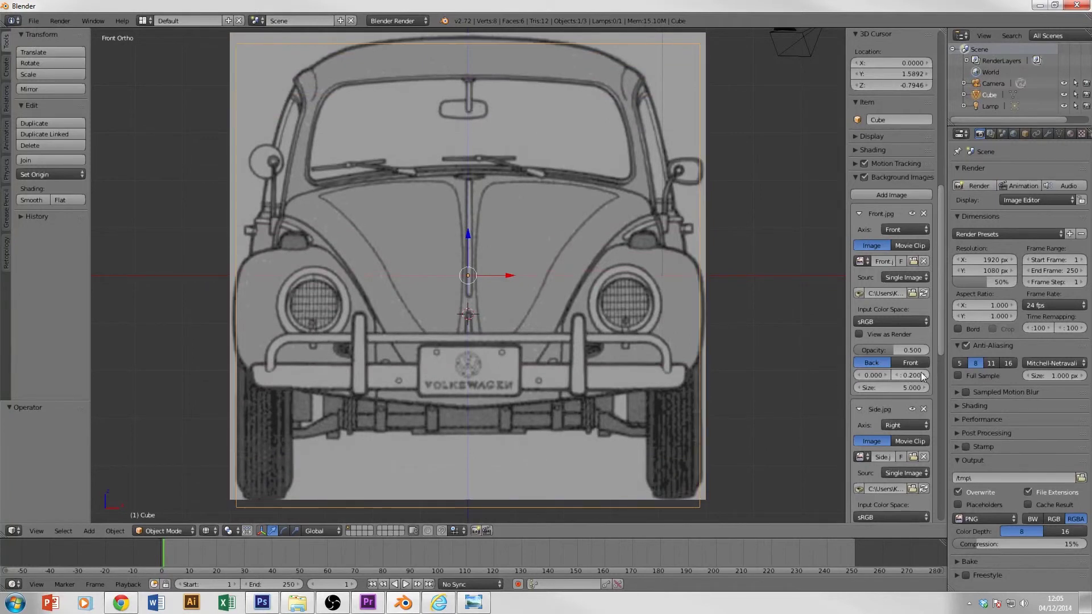
left_click(910, 376)
type("0")
key("Return")
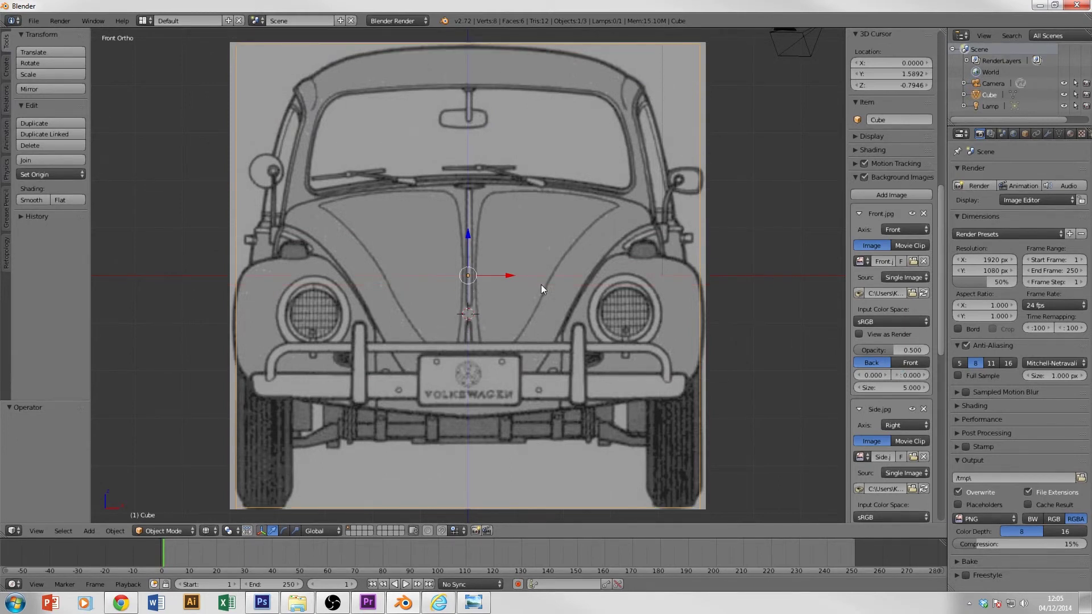
left_click(773, 283)
scroll(766, 285, "down", 2)
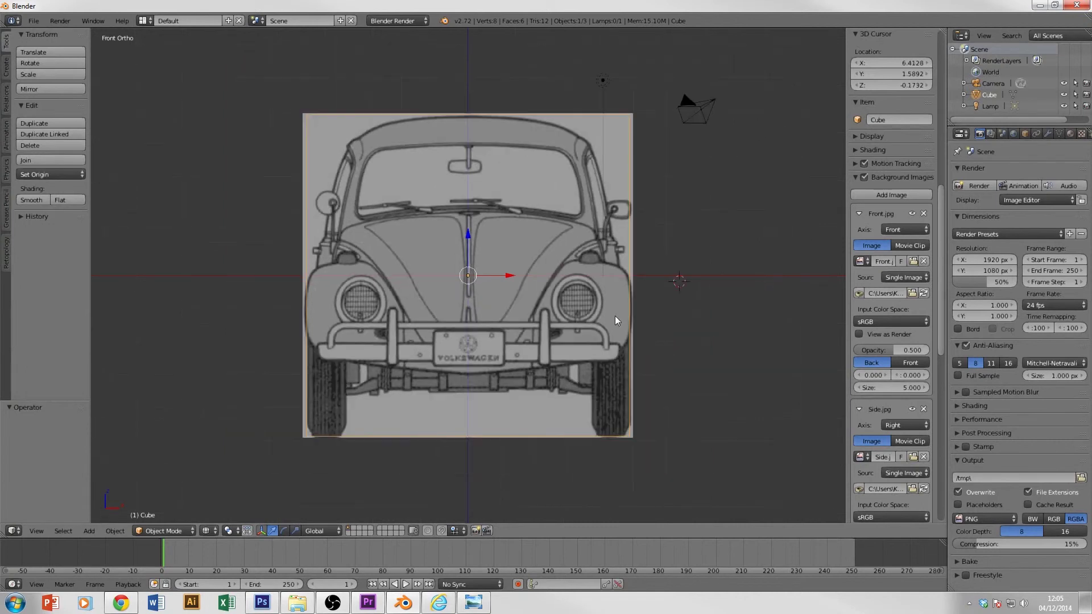
scroll(615, 316, "down", 1)
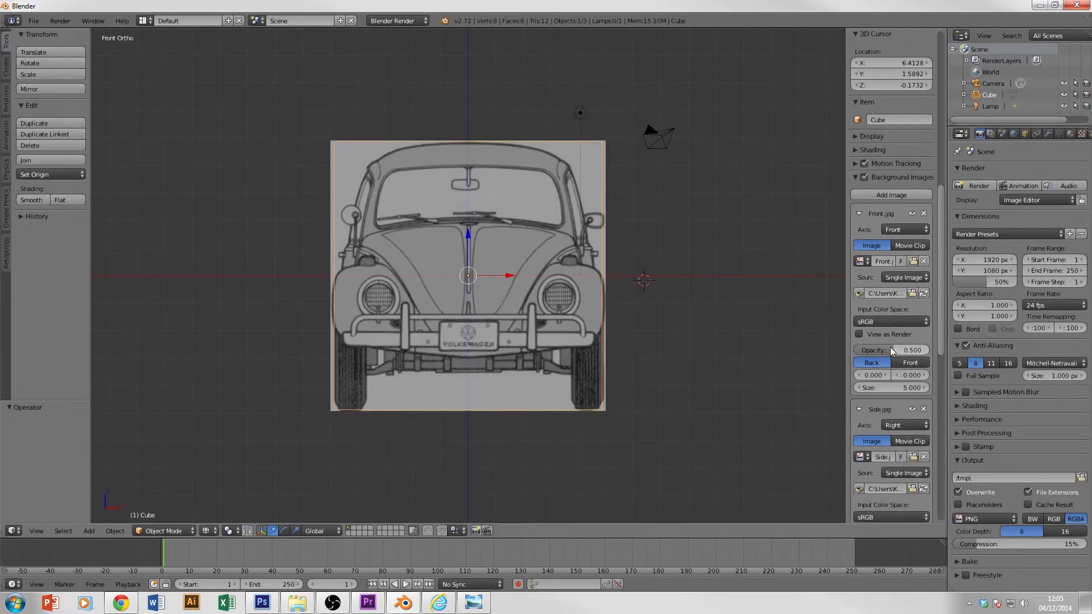
- Try an opacity of 0.42 on the Front.jpg background image, restoring it to 0.5
mouse_move(888, 347)
left_mouse_down()
mouse_move(923, 348)
mouse_move(850, 348)
mouse_move(930, 347)
mouse_move(870, 348)
mouse_move(919, 347)
mouse_move(880, 348)
mouse_move(902, 347)
left_mouse_up()
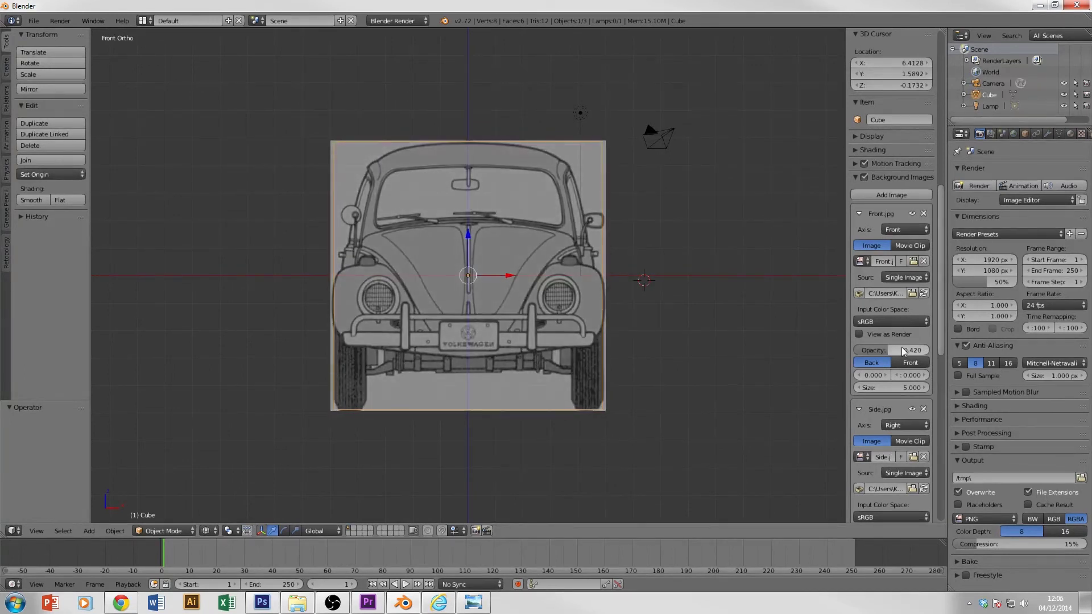
left_click(911, 350)
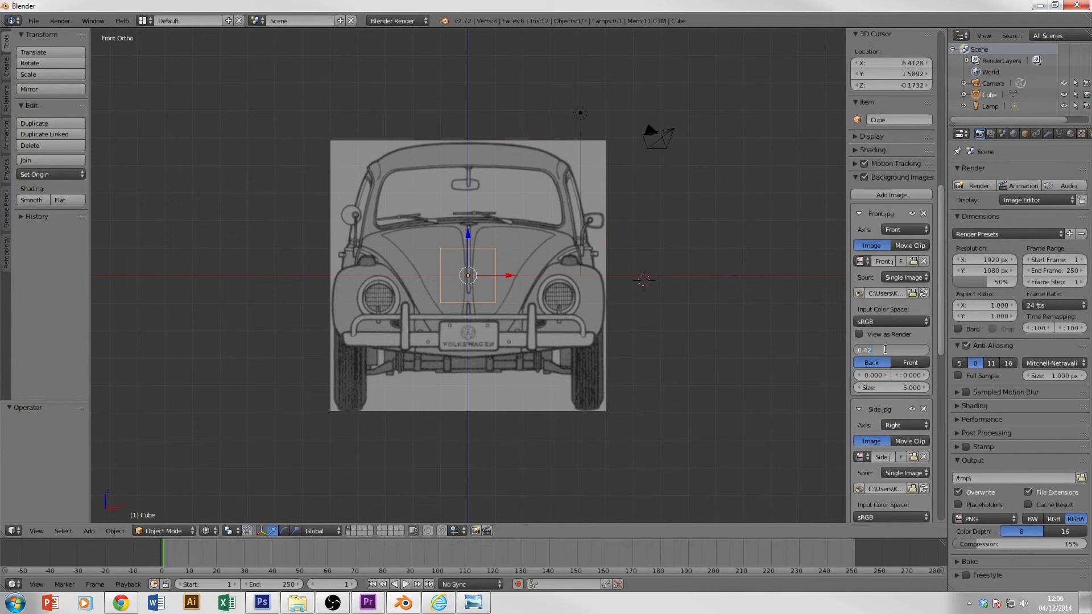
key("BackSpace")
key("BackSpace")
type("5")
key("Return")
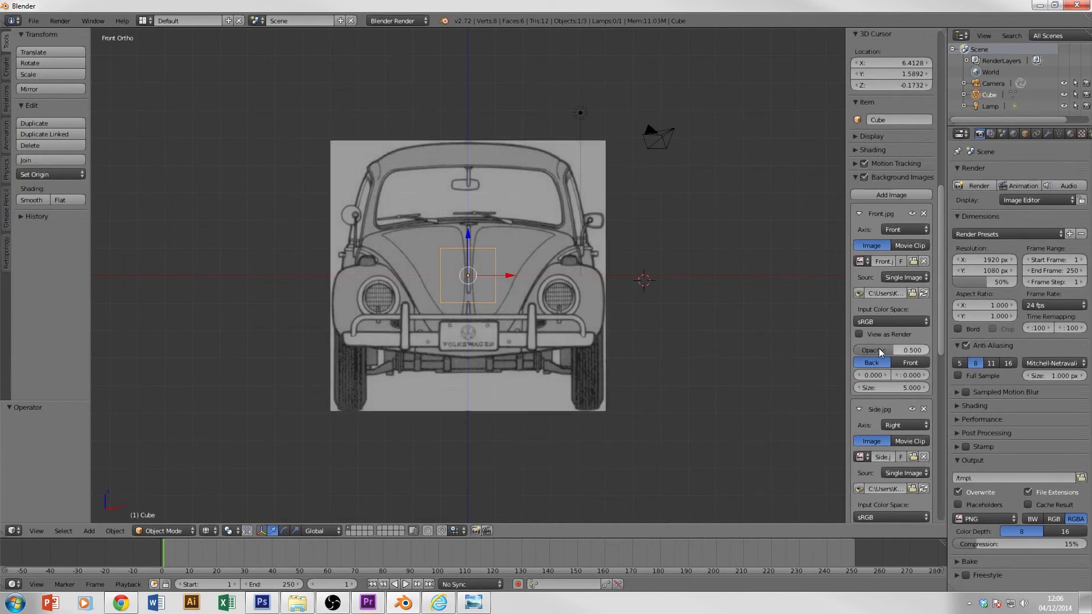
- Try hiding and showing the Front.jpg and Side.jpg backgrounds individually, as well as all background images together
left_click(912, 214)
left_click(912, 214)
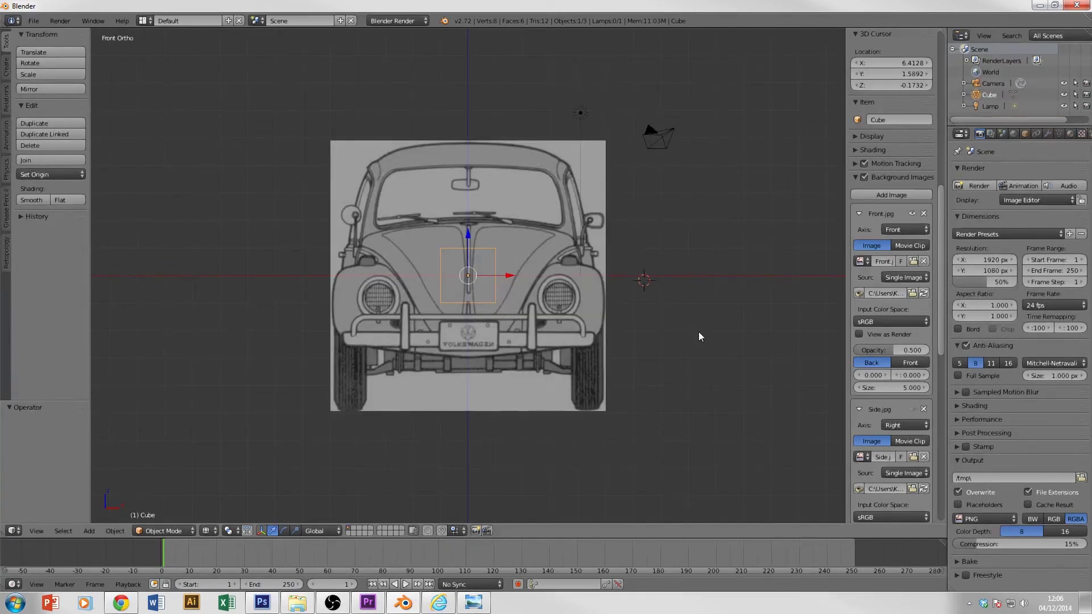
key("KP_3")
left_click(912, 409)
left_click(912, 409)
left_click(912, 409)
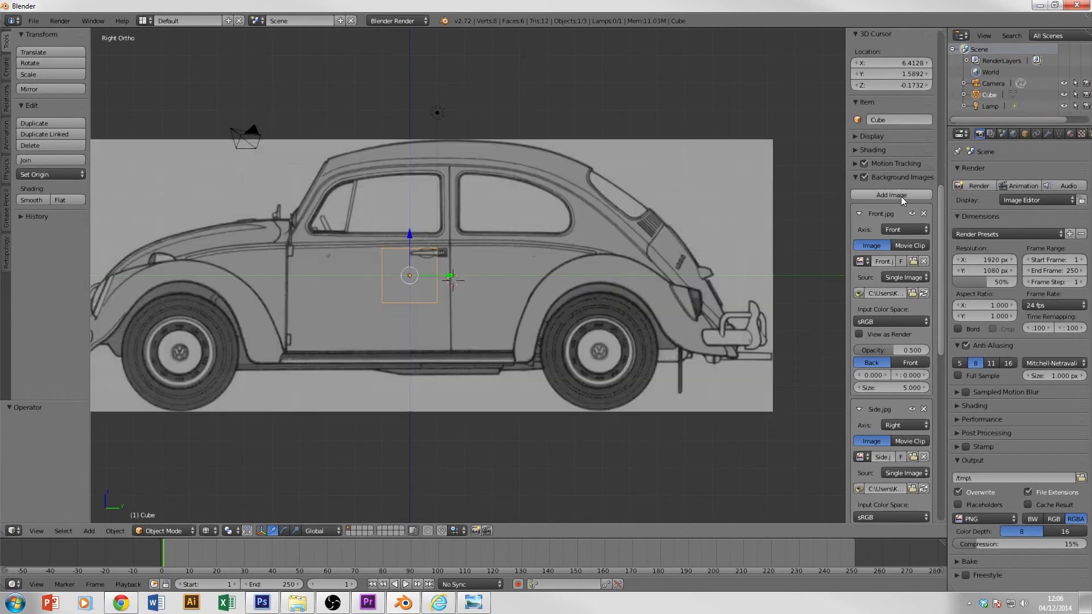
left_click(863, 177)
left_click(863, 177)
- Review the side and front blueprints by orbiting the scene and switching between the right and front views
scroll(640, 235, "down", 4)
scroll(514, 269, "up", 2)
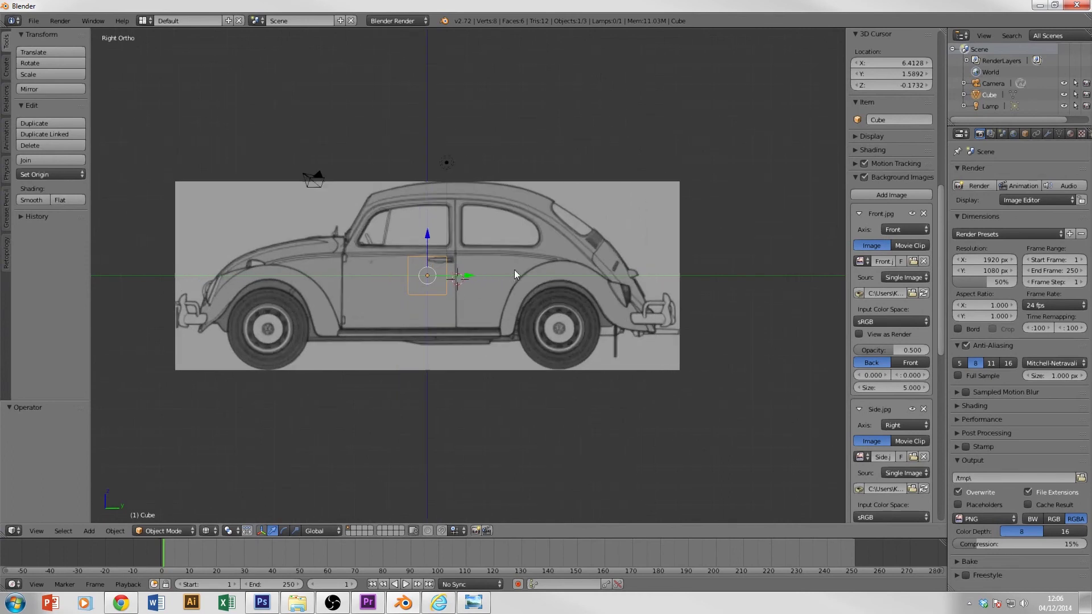
middle_click_drag(420, 320, 527, 337)
key("KP_1")
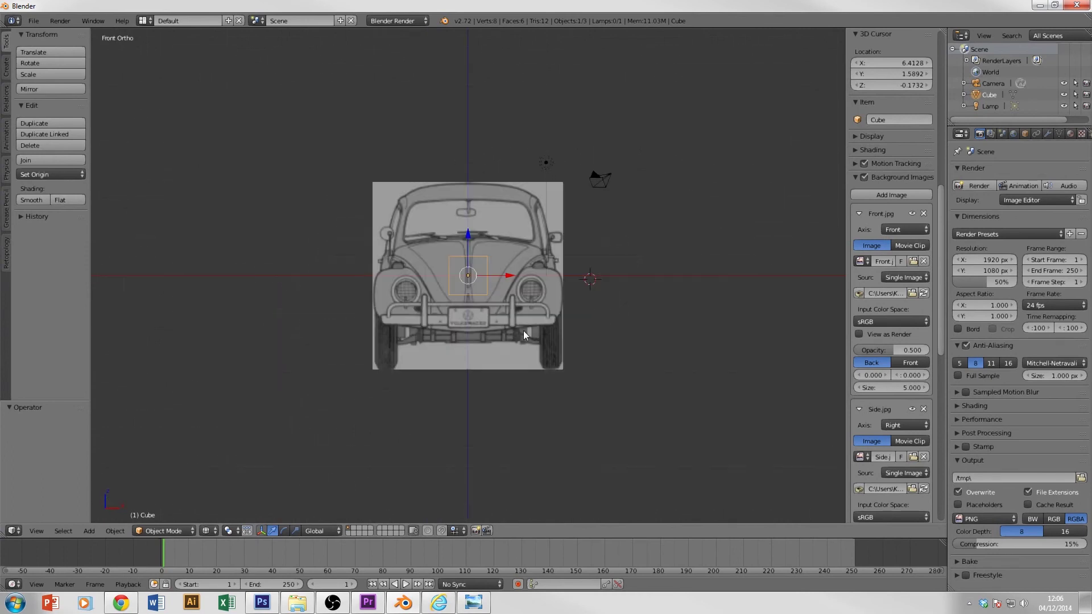
key("KP_3")
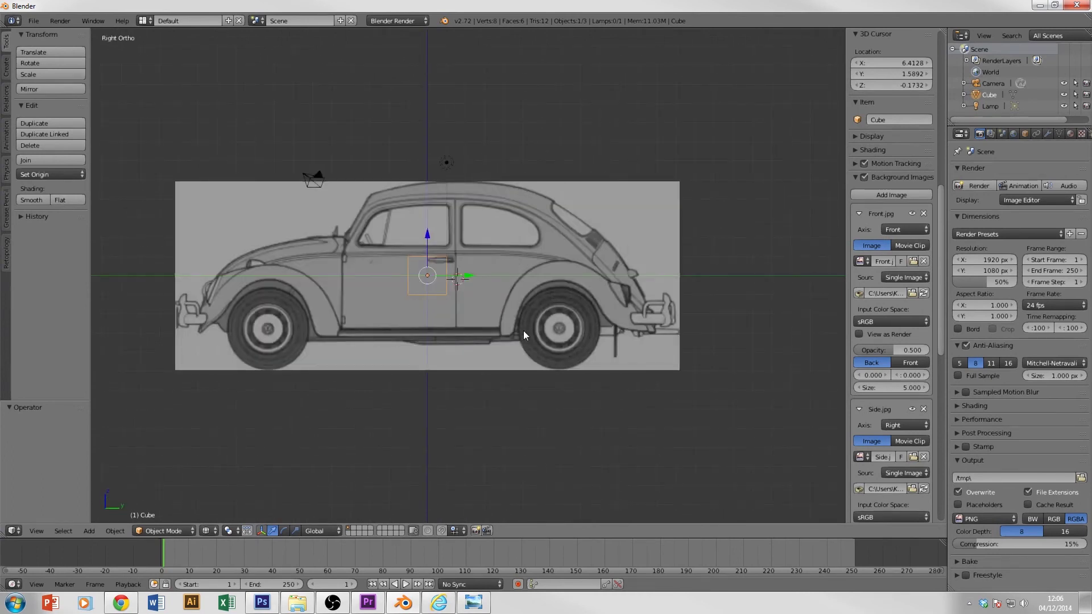
scroll(523, 332, "down", 1)
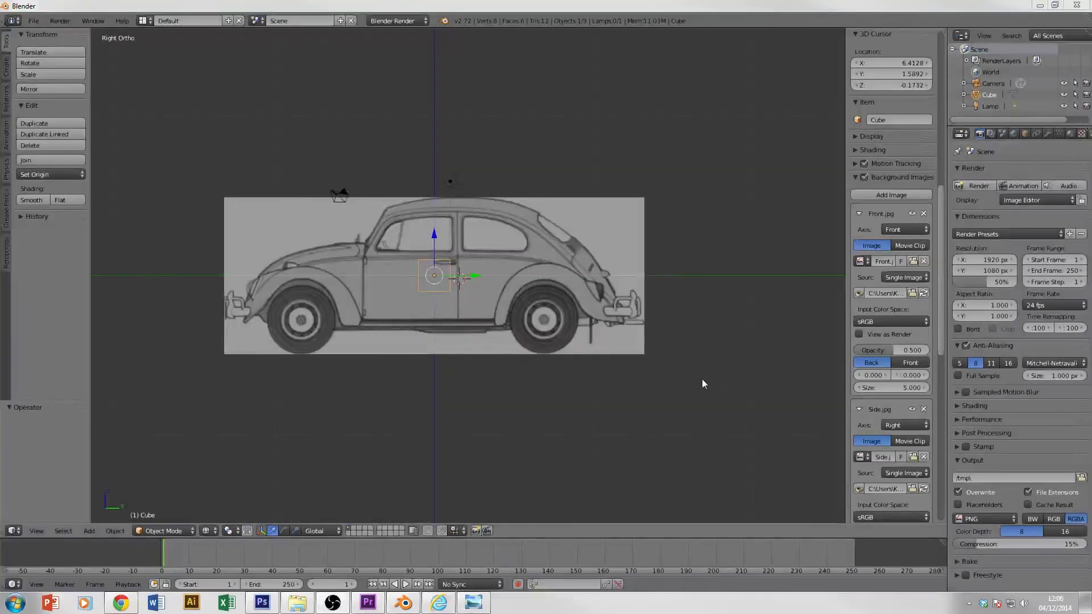